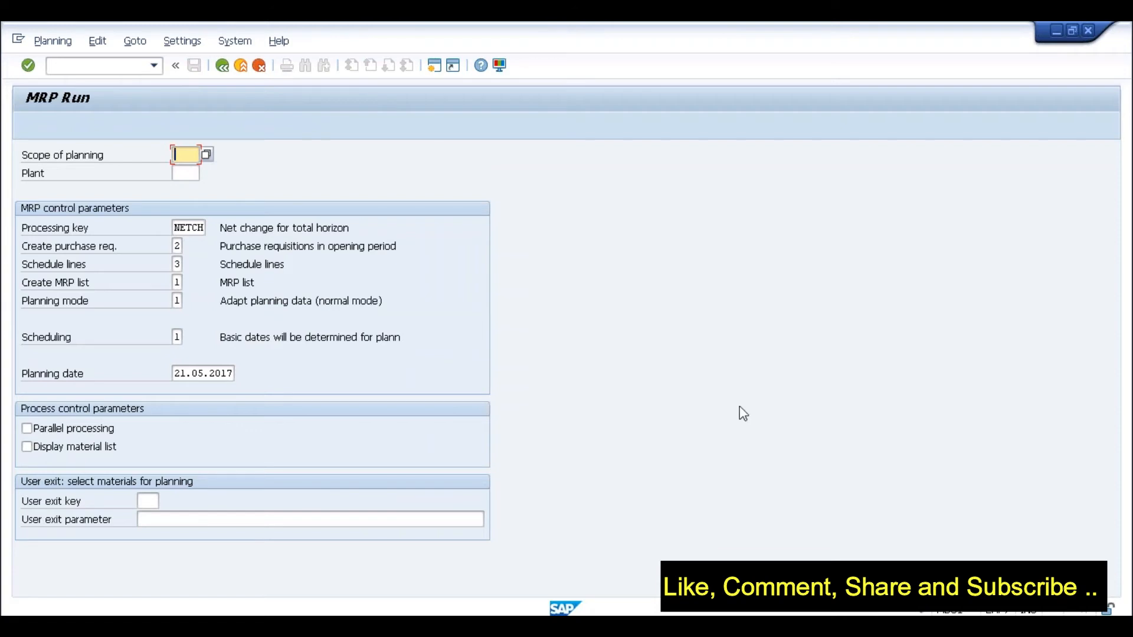
View the system status information to check the database system of the current session, and close it.
click(245, 45)
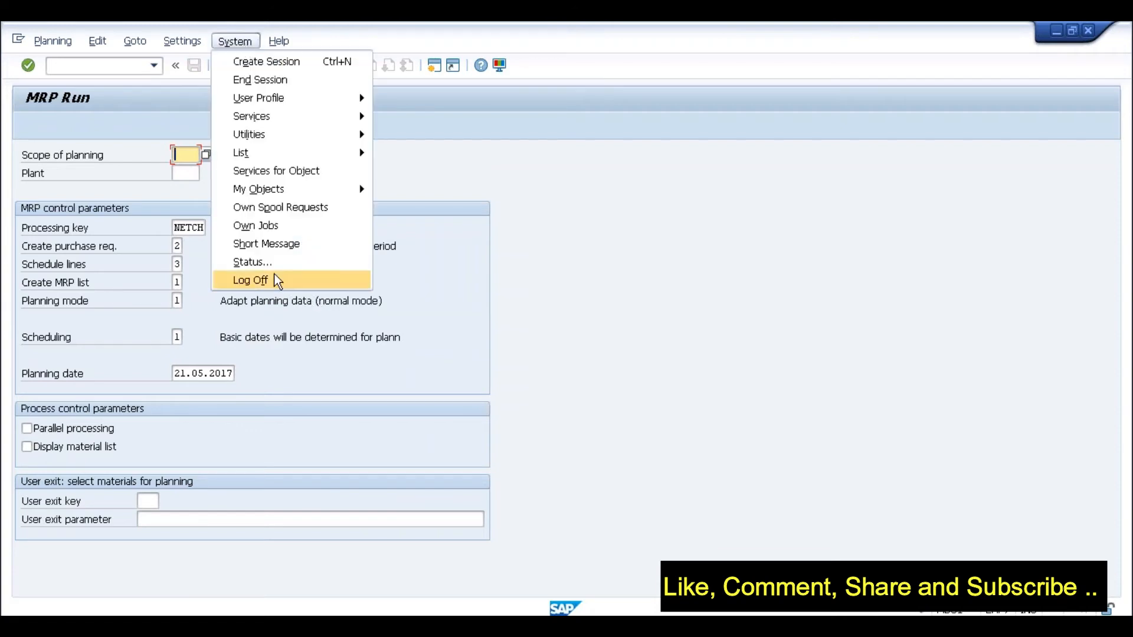
click(261, 257)
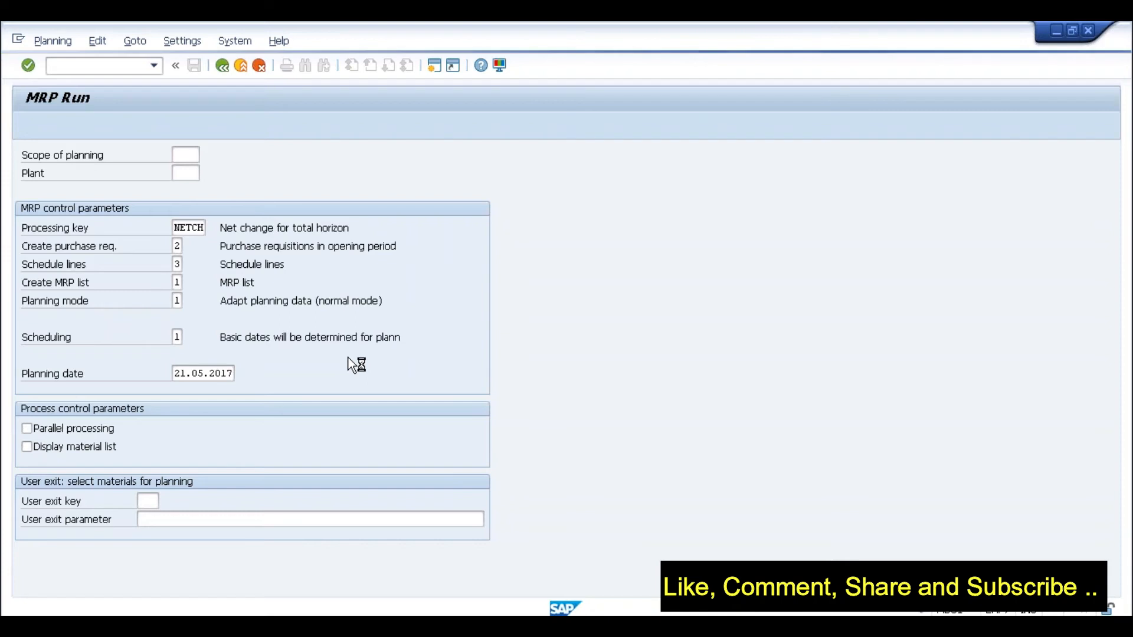
click(409, 472)
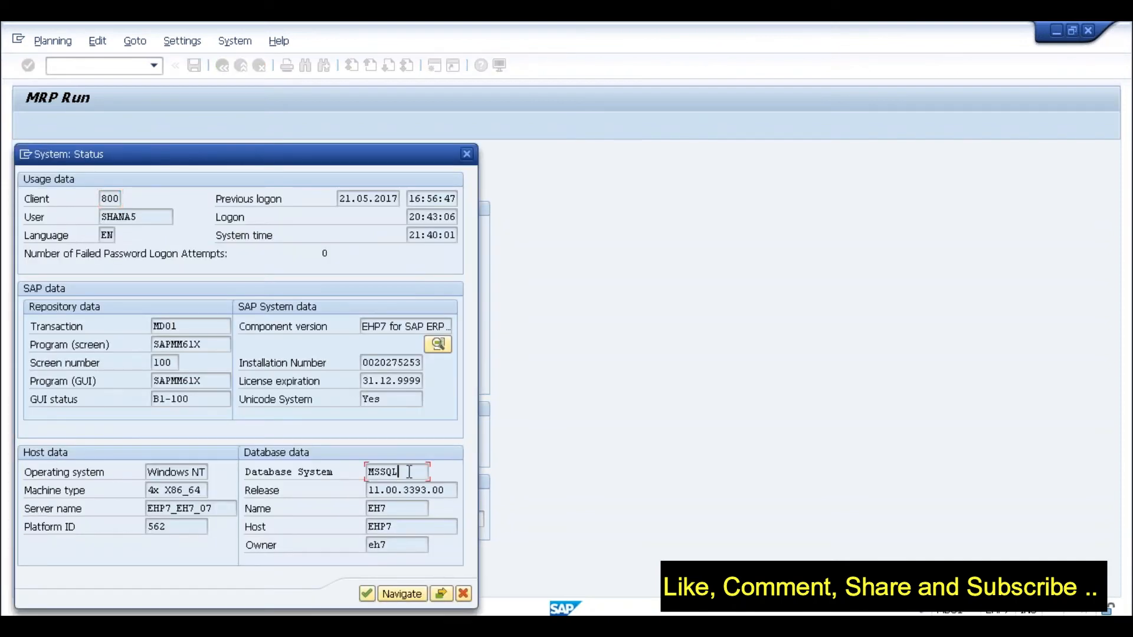
click(467, 155)
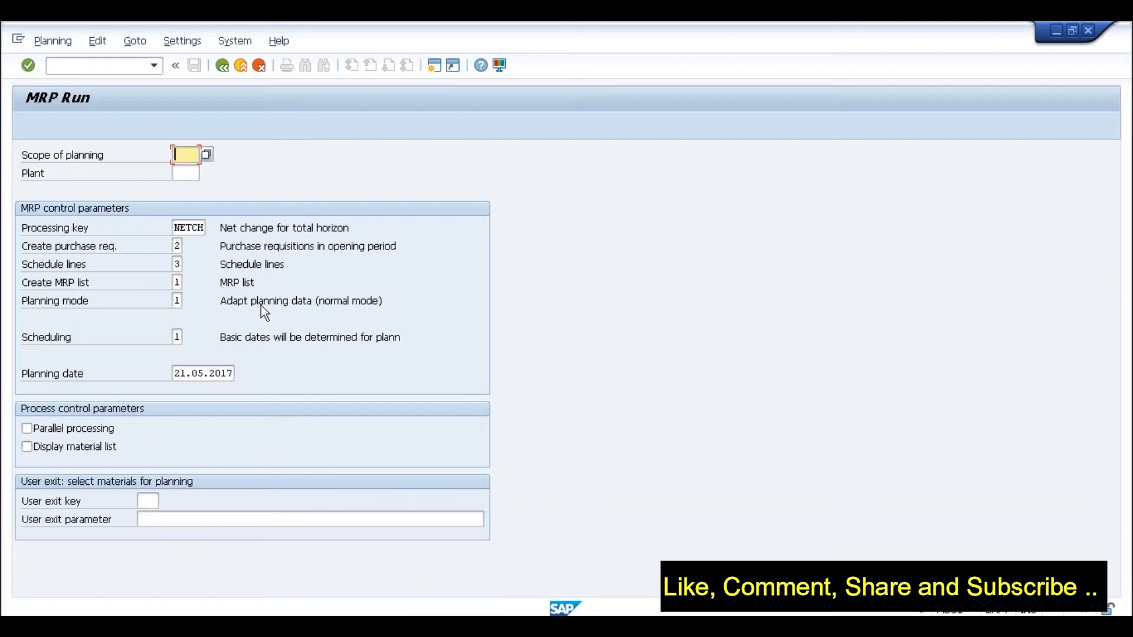
Compare the MRP Run screens across the two open sessions.
key(alt+Tab)
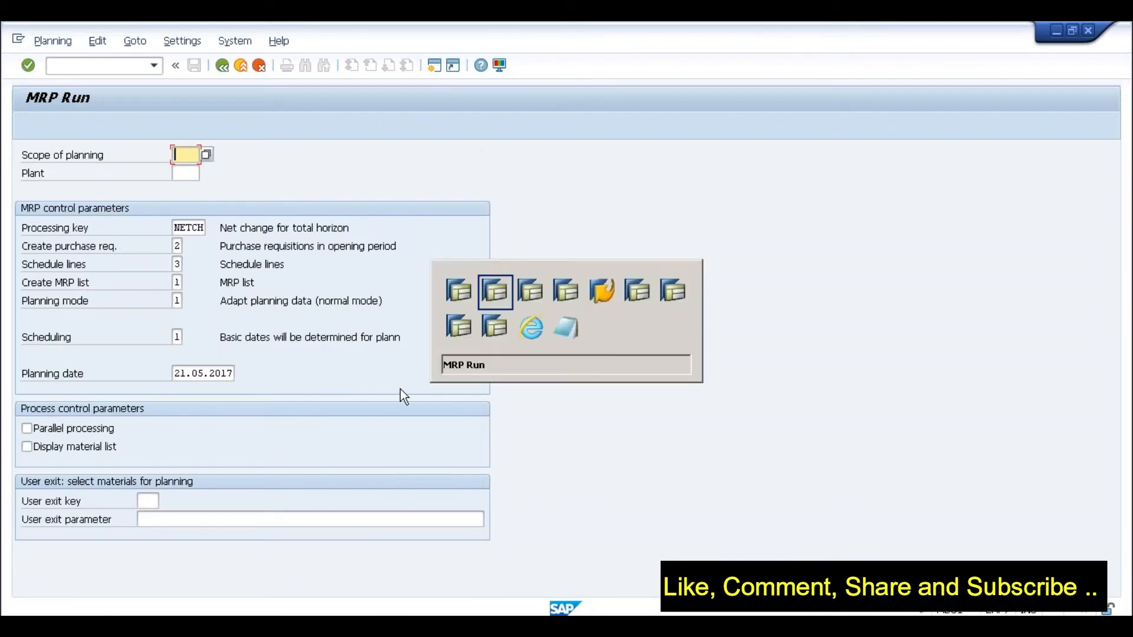
key(alt+Tab)
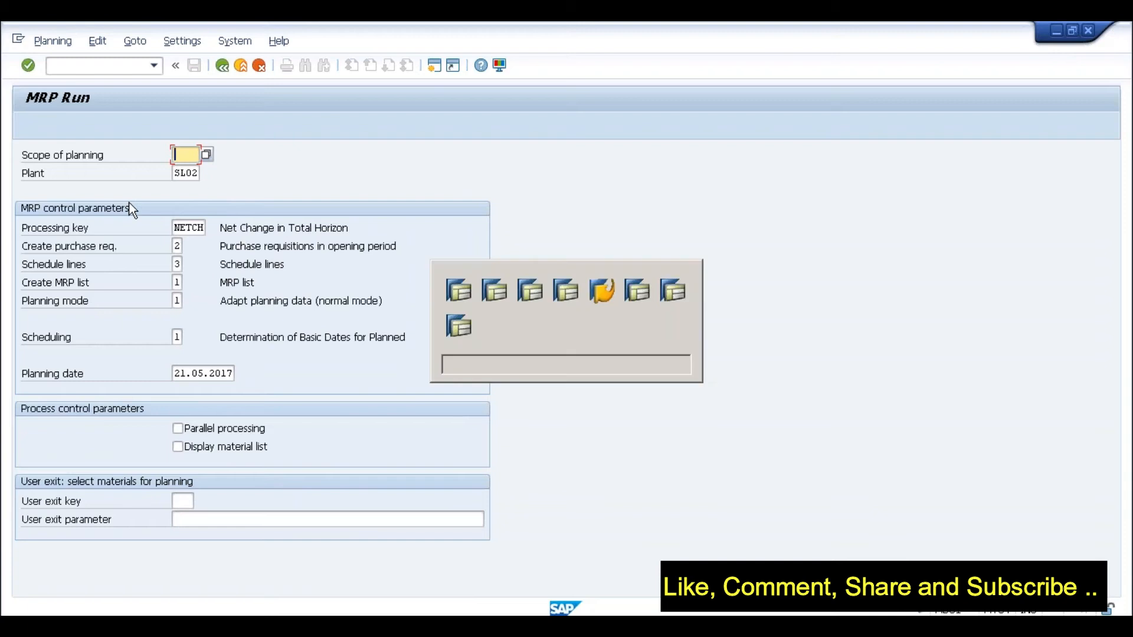
key(alt+Tab)
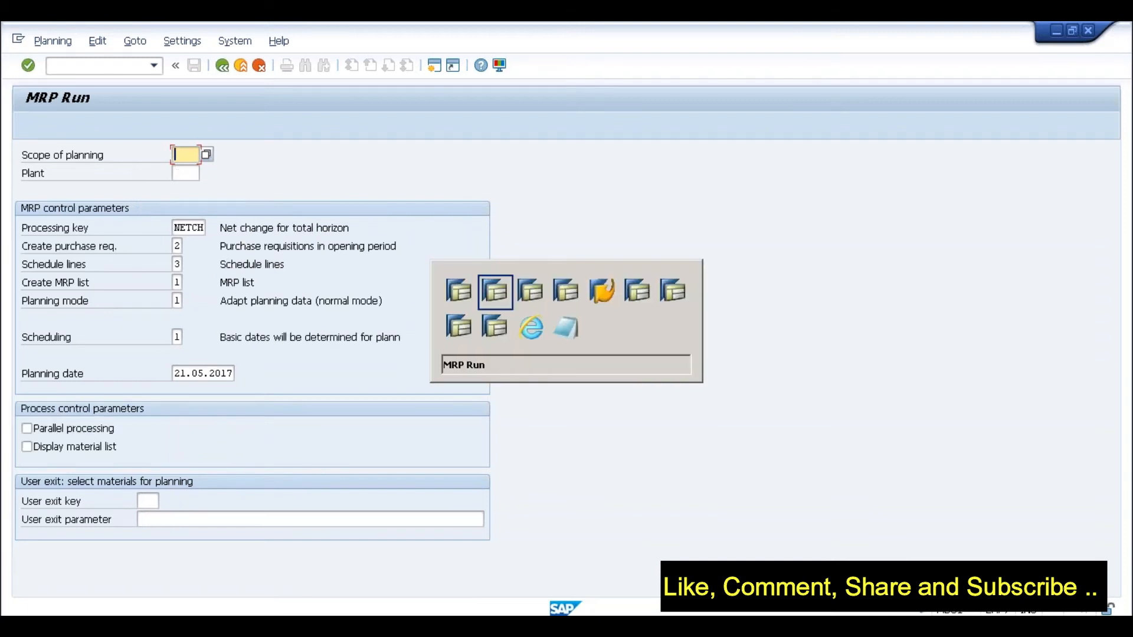
key(alt+Tab)
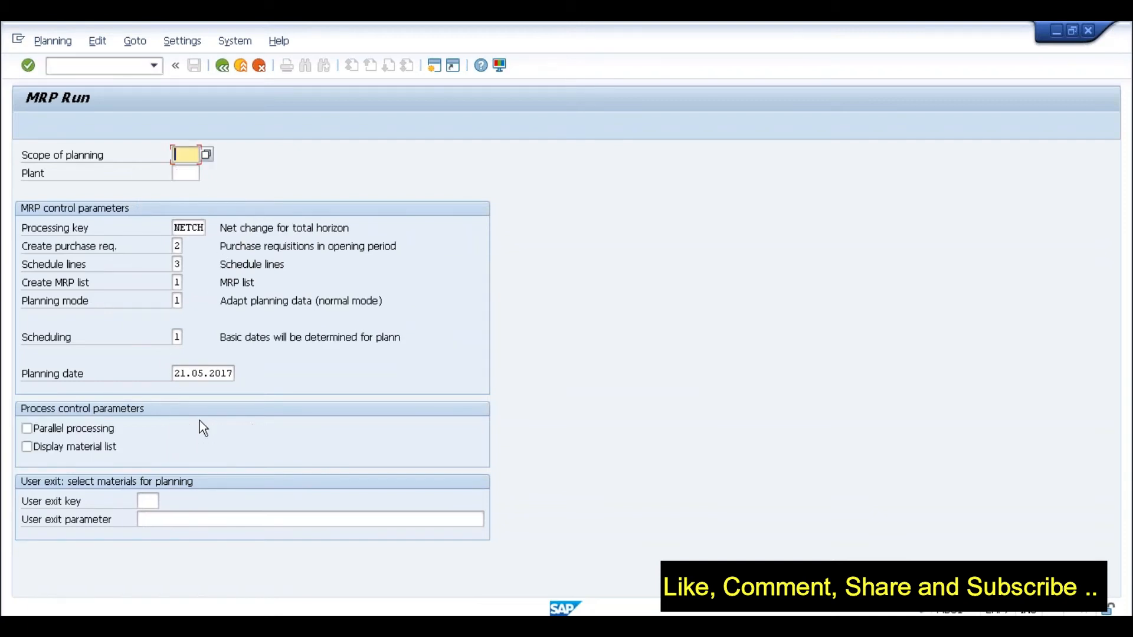
Enable Parallel processing and Display material list in the MRP Run session for plant SL02, and compare with the other session.
key(alt+Tab)
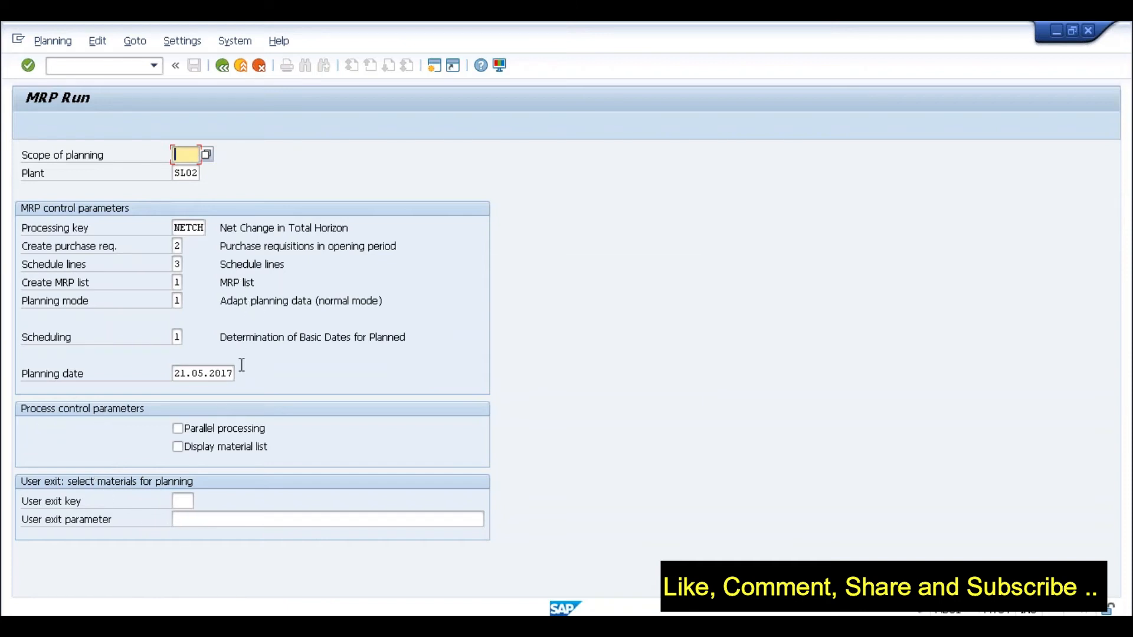
click(178, 428)
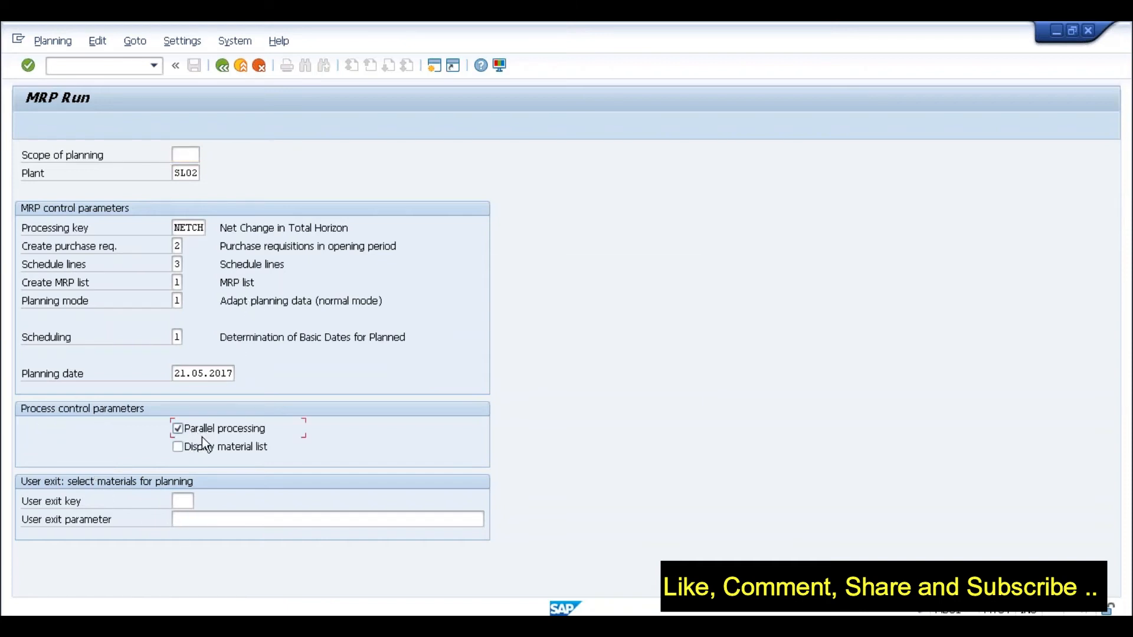
key(alt+Tab)
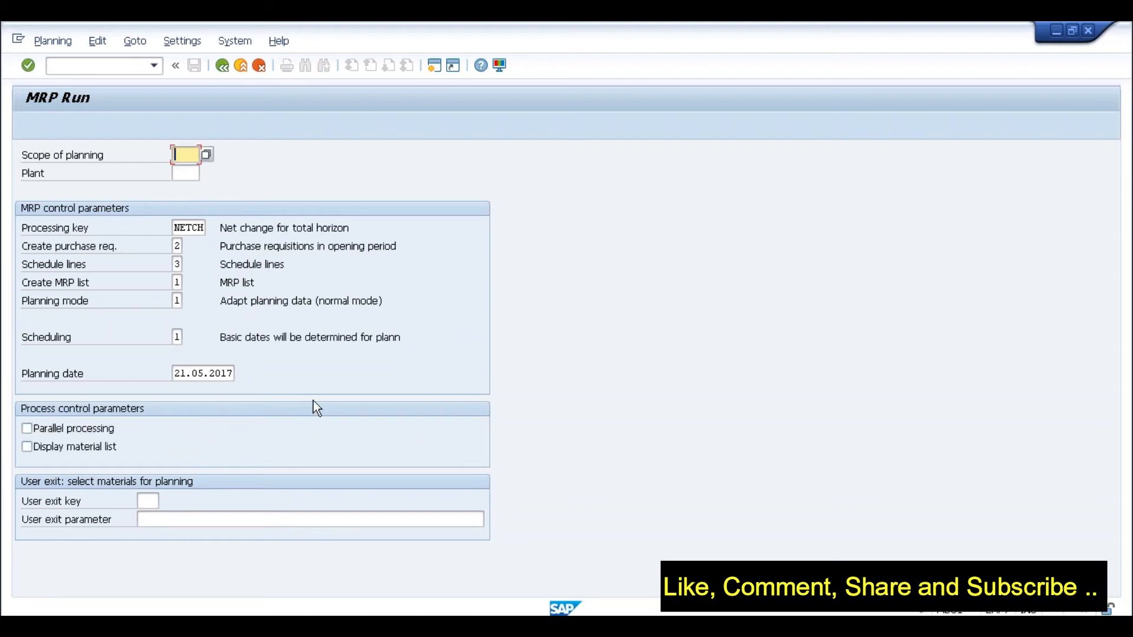
key(alt+Tab)
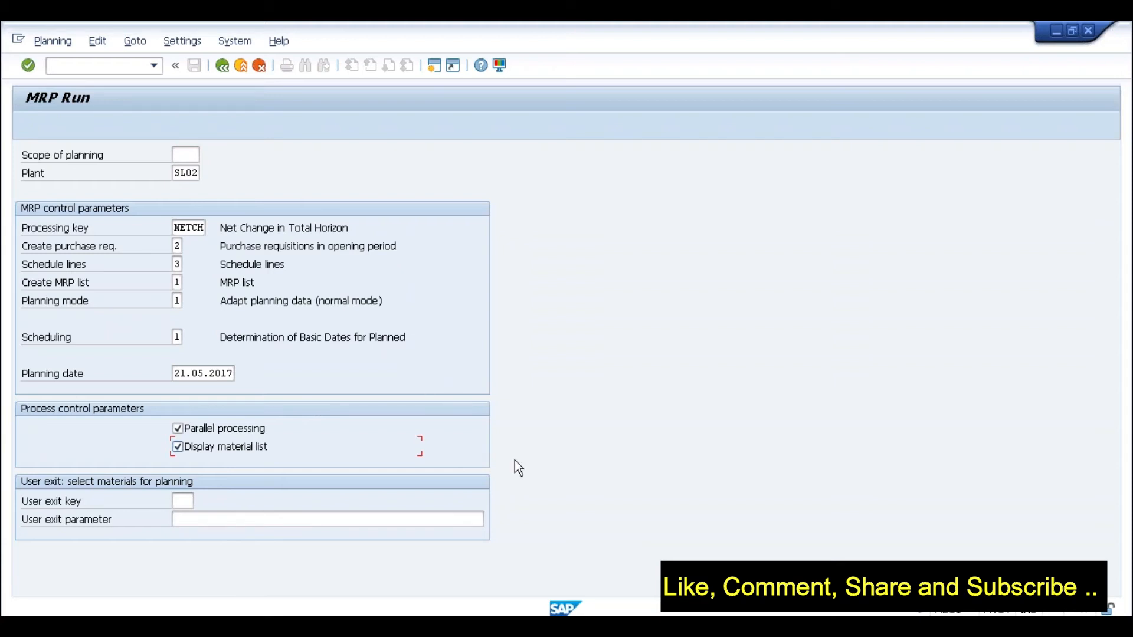
key(alt+Tab)
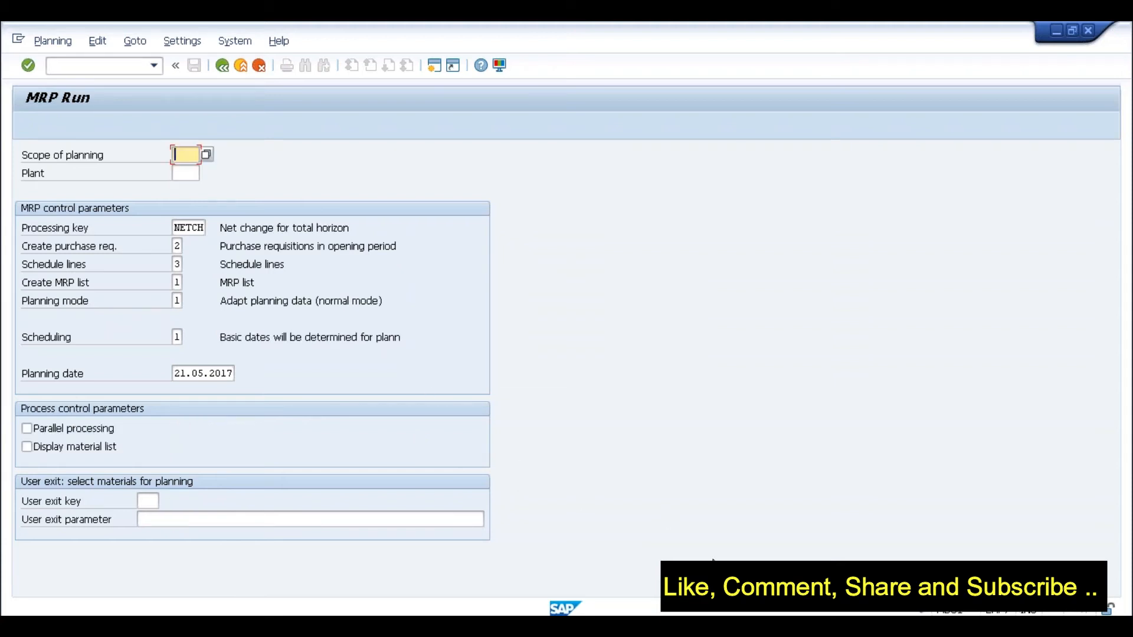
Examine the Scope of planning and Plant fields in both MRP Run sessions.
click(190, 174)
click(189, 157)
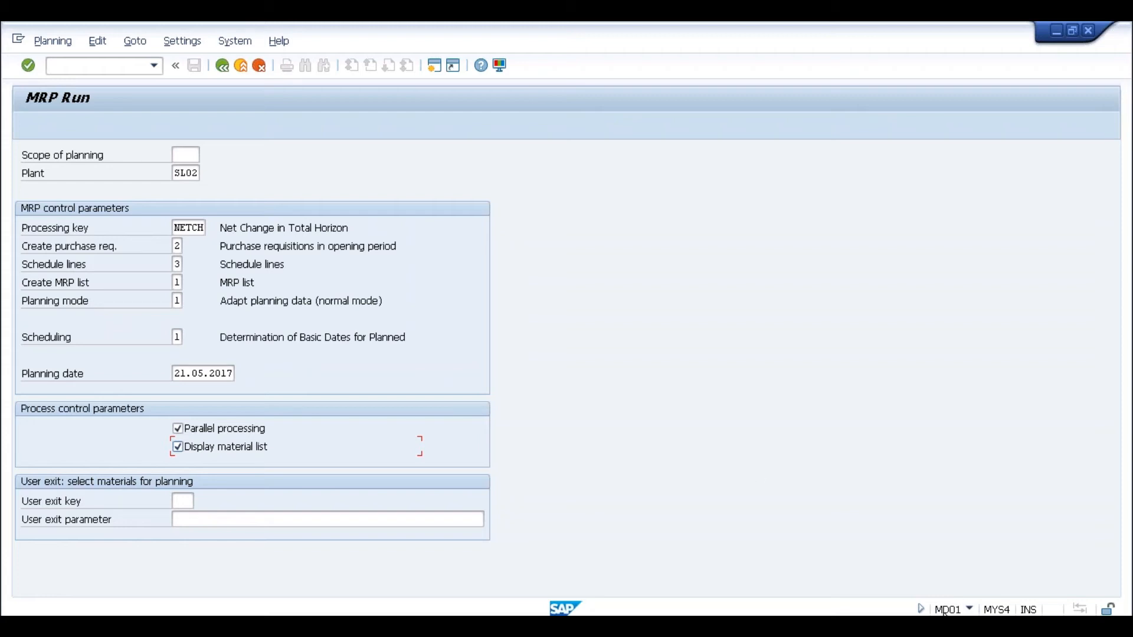
click(190, 177)
click(188, 152)
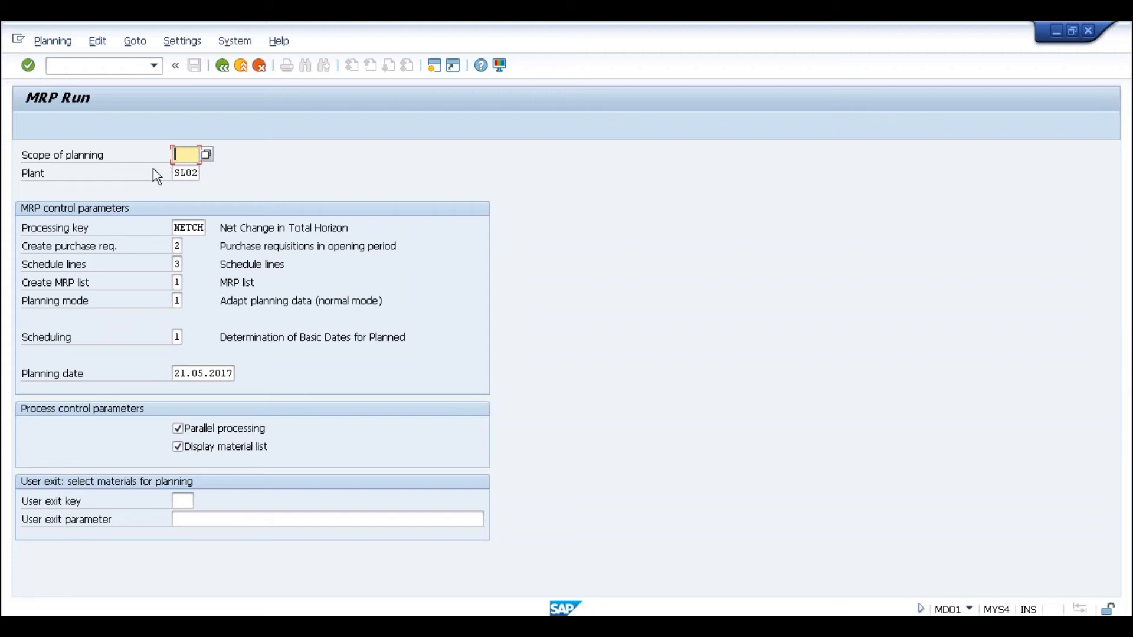
click(185, 173)
click(182, 155)
Review the available processing keys for the MRP run and the description of the current one, without changing it.
click(190, 229)
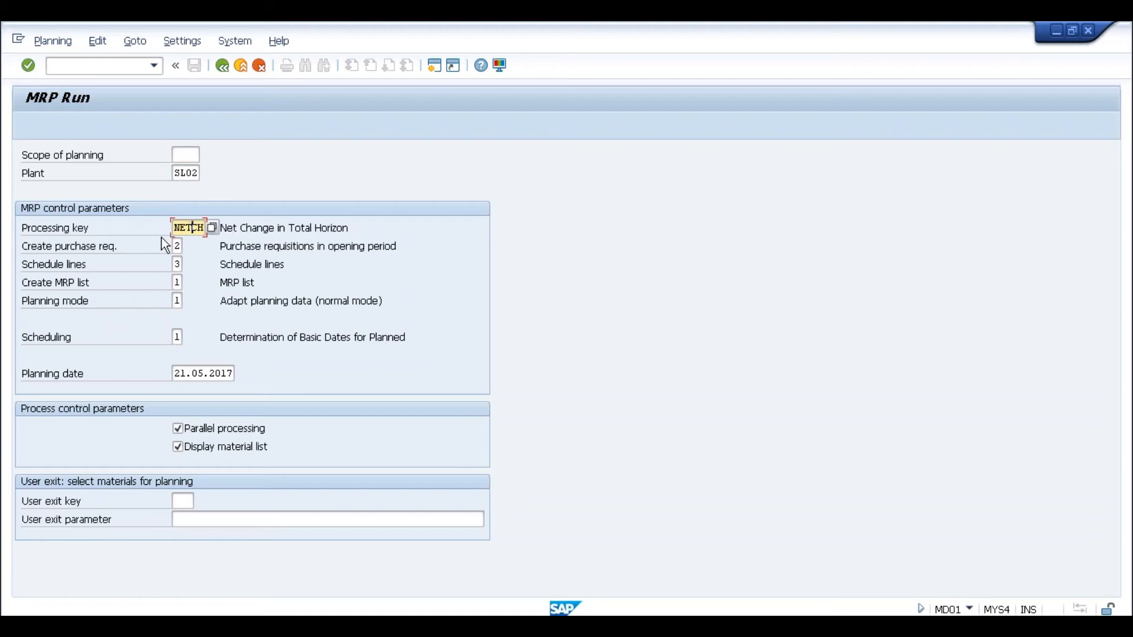
click(209, 229)
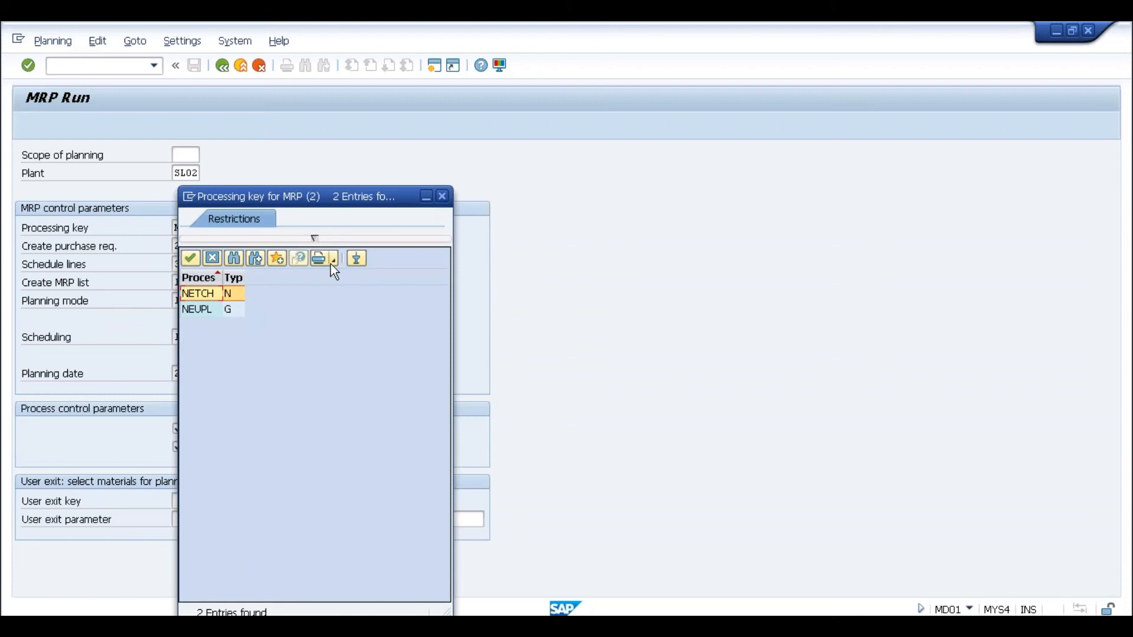
drag(371, 204, 456, 125)
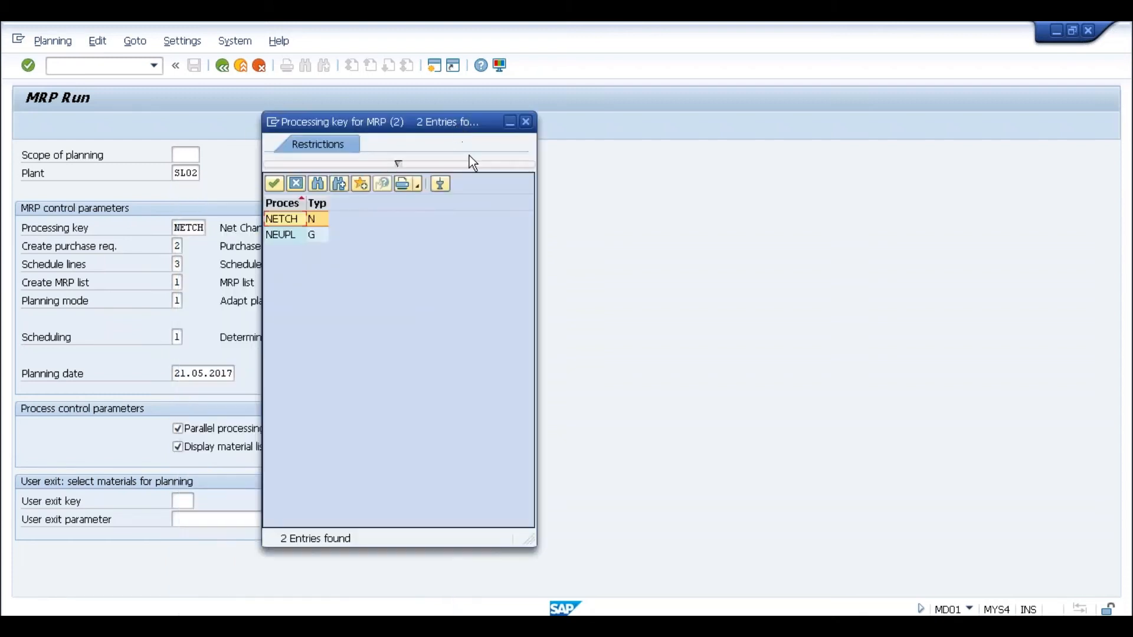
click(526, 122)
mouse_move(231, 227)
mouse_down()
mouse_move(357, 230)
mouse_move(248, 230)
mouse_up()
click(247, 229)
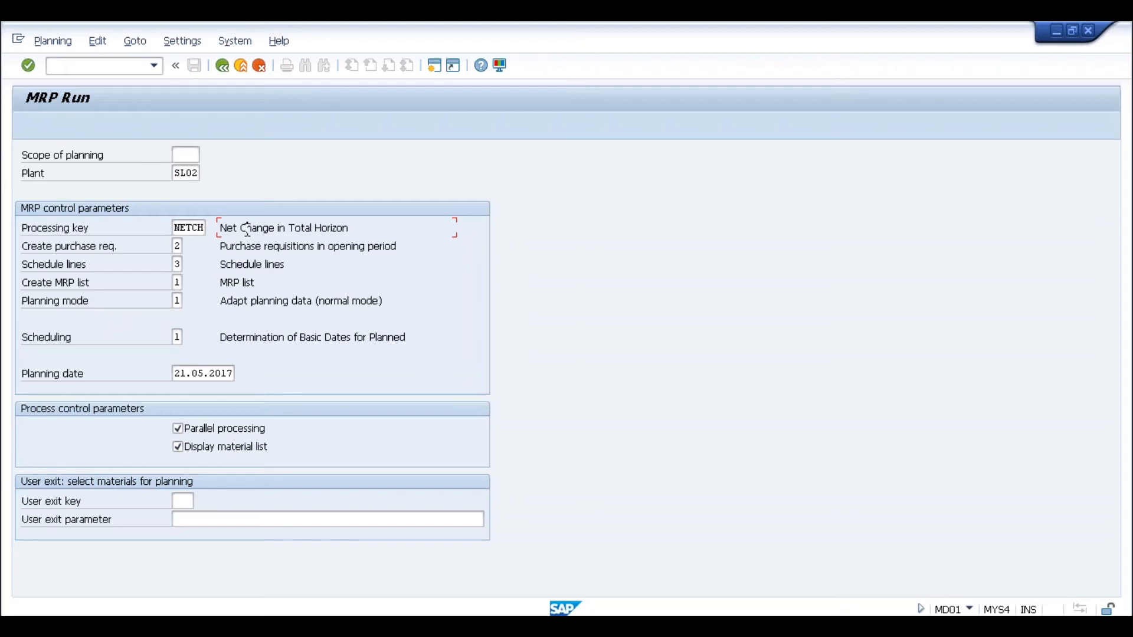
Review the creation indicator options for purchase requisitions, including Planned orders, and close the list without changing the value.
click(178, 246)
click(193, 150)
click(177, 248)
click(189, 250)
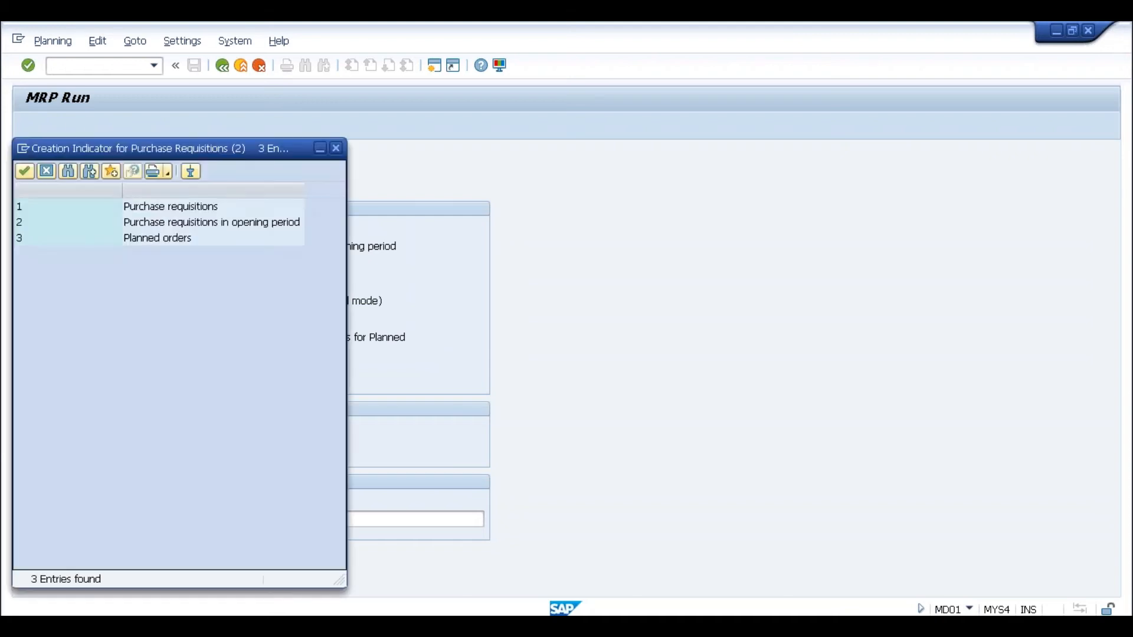
click(195, 239)
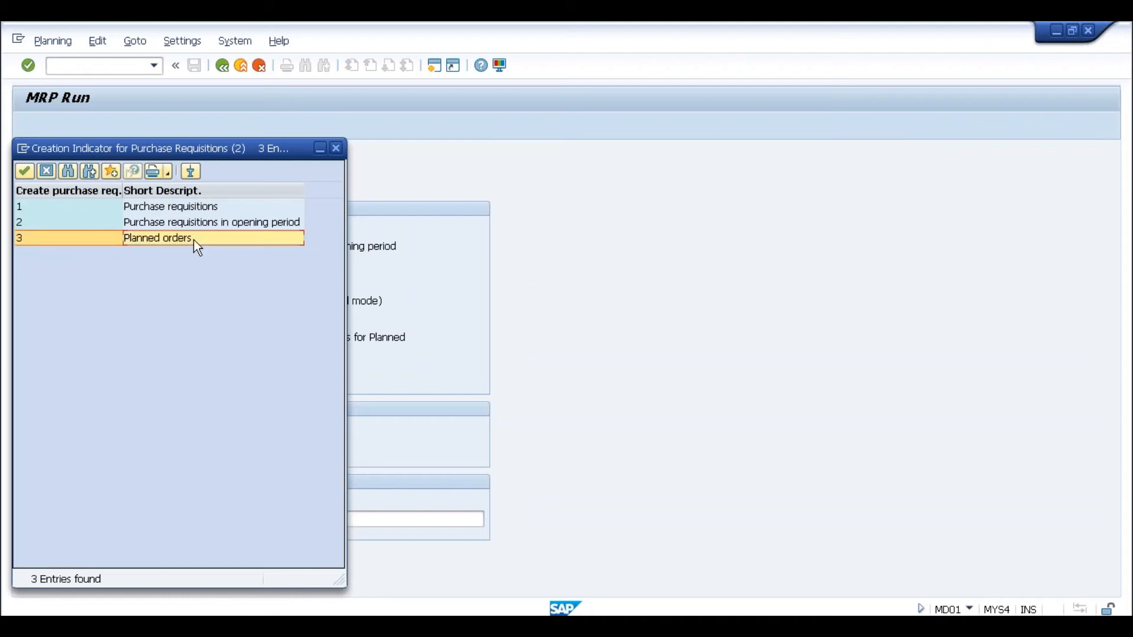
click(336, 148)
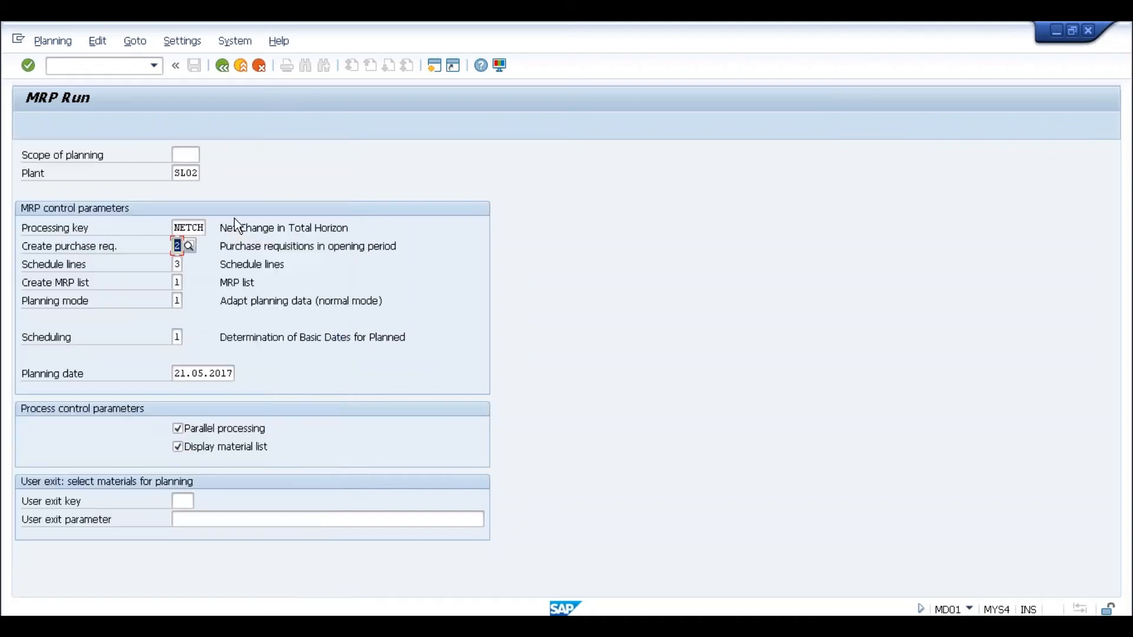
Examine the Schedule lines, Create MRP list and Create purchase req. parameters of the MRP run.
click(180, 265)
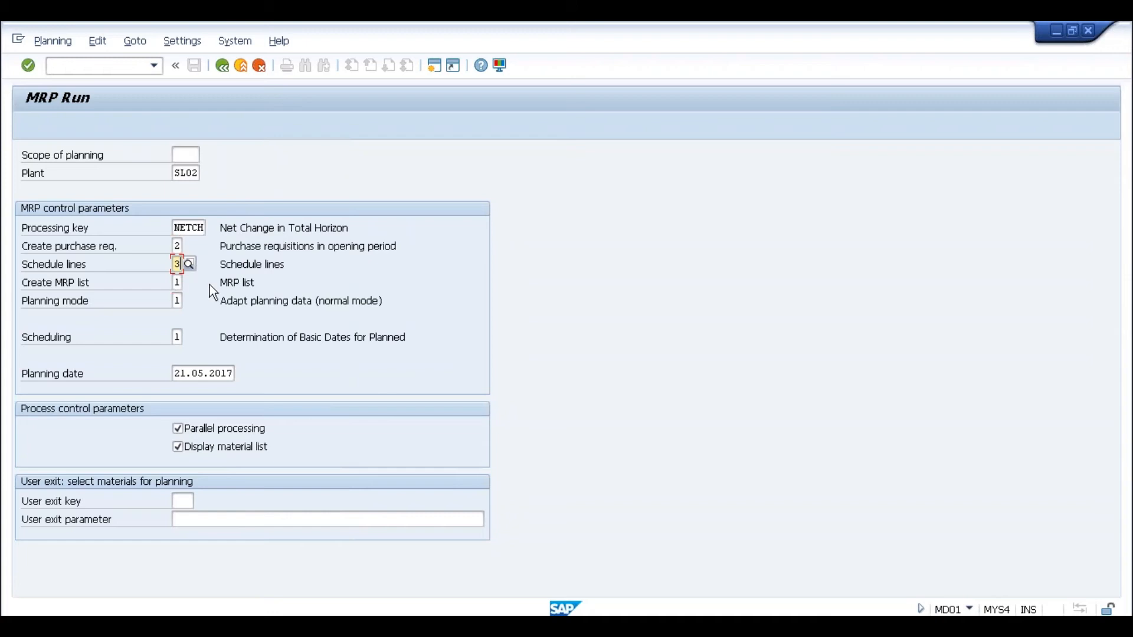
click(179, 283)
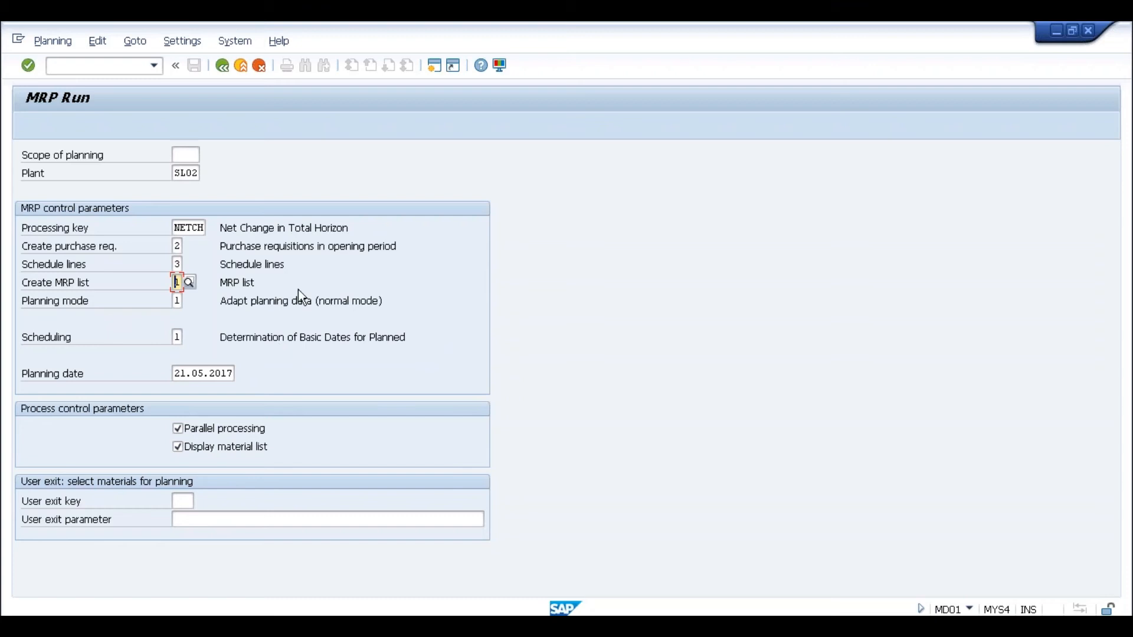
click(221, 224)
click(176, 245)
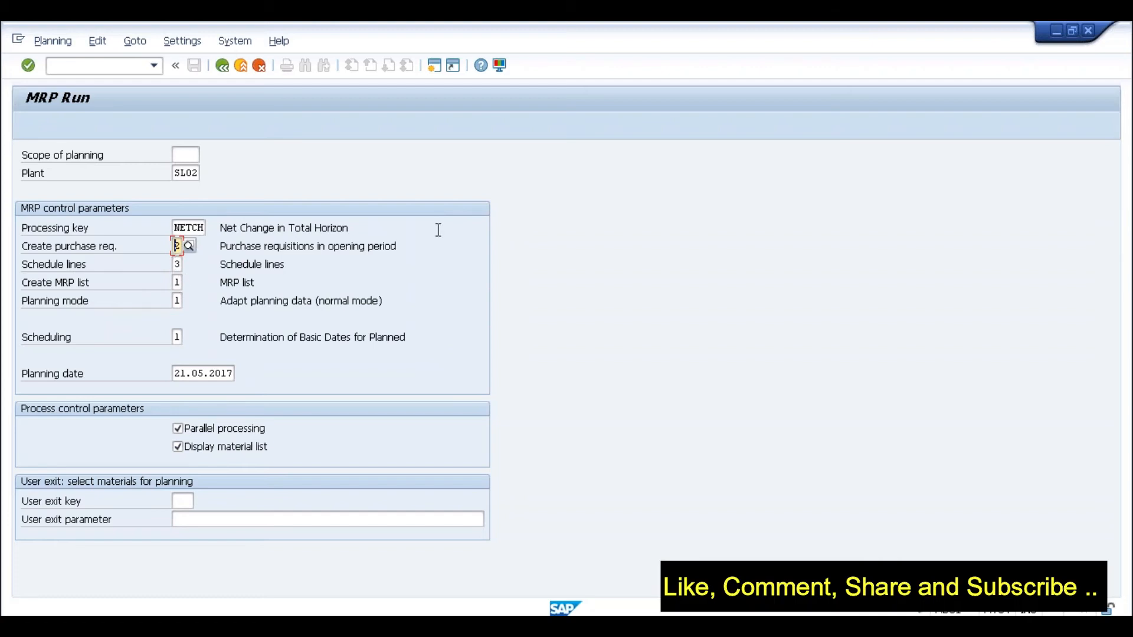
Switch to another open SAP session and start transaction MD01N there.
click(431, 66)
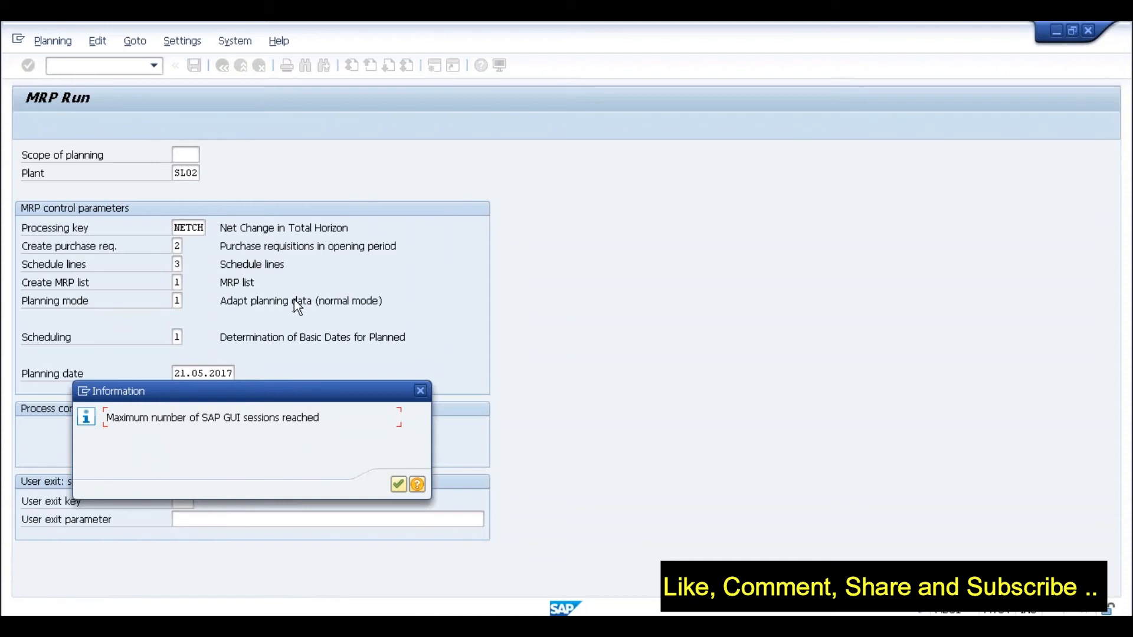
click(399, 484)
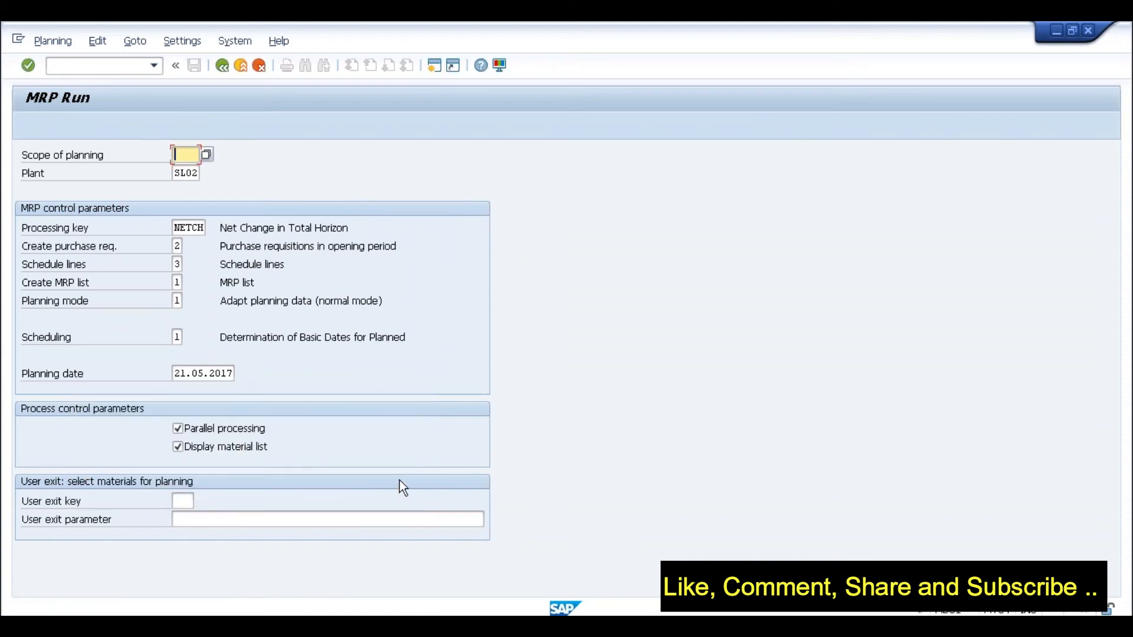
key(alt+Tab)
key(alt+Tab)
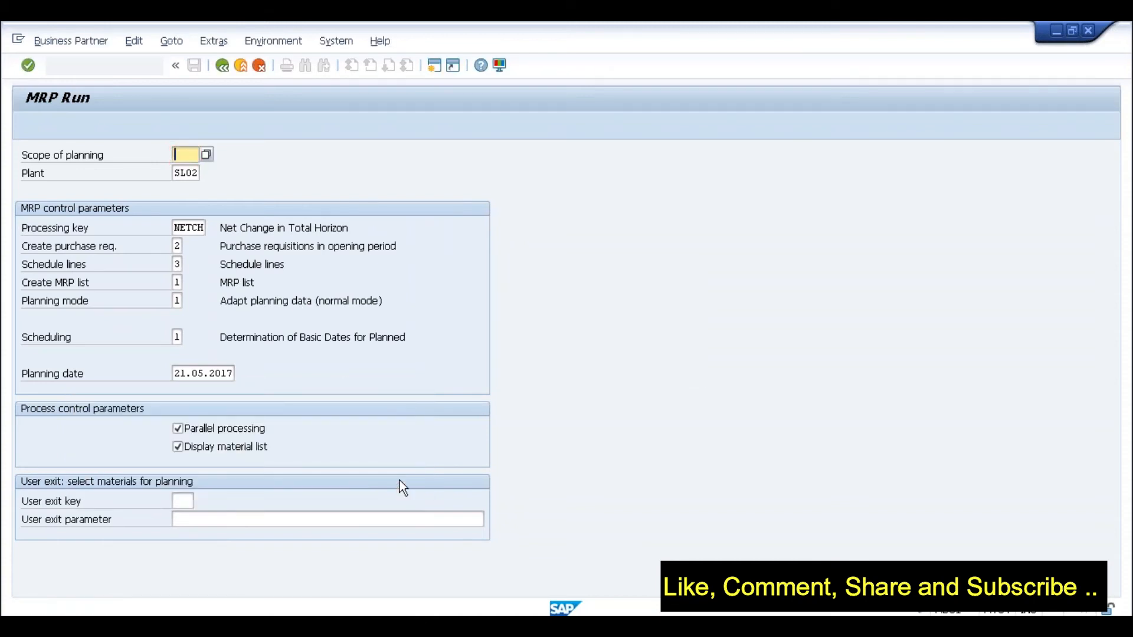
click(66, 66)
text(/nmd01n)
key(Return)
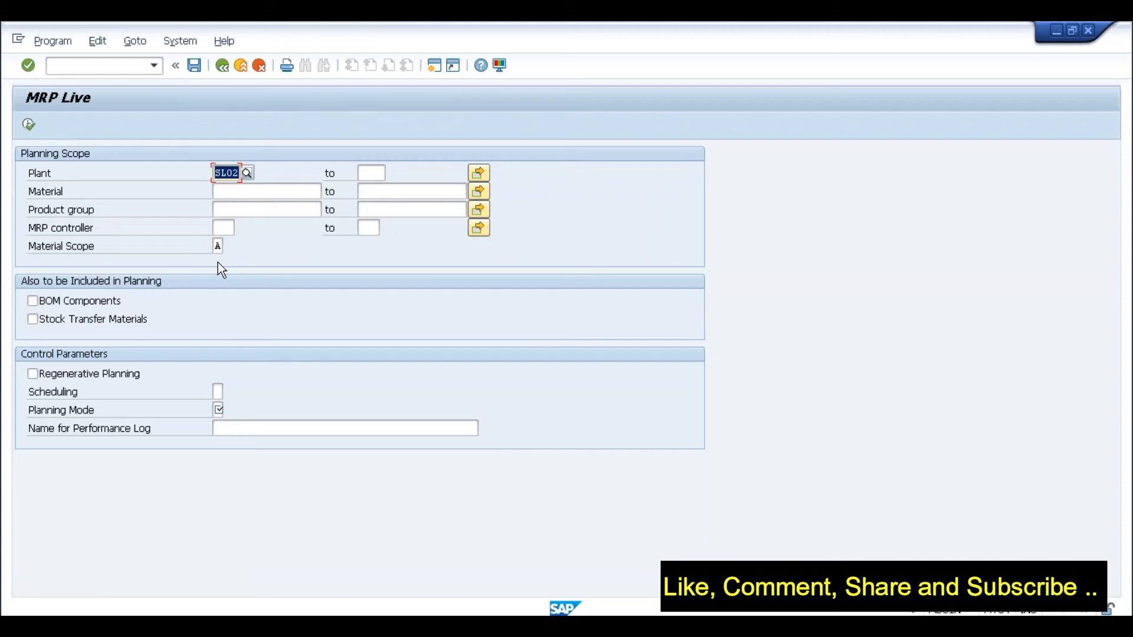
Examine the Plant, Material and MRP controller fields in MRP Live and compare them with the classic MRP Run screen.
click(235, 195)
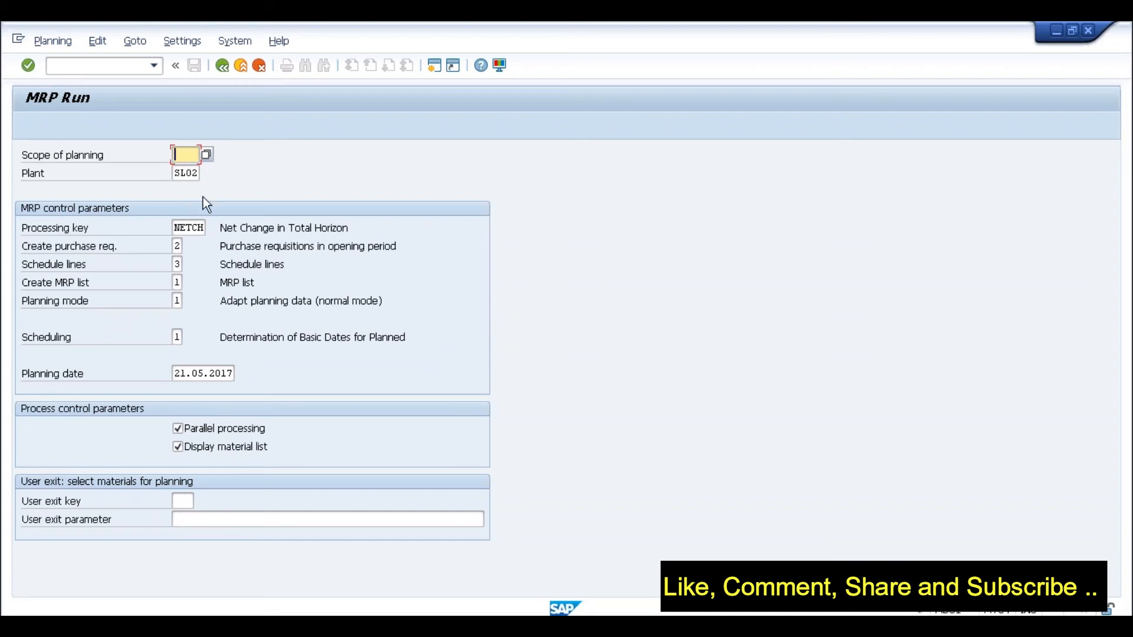
key(alt+Tab)
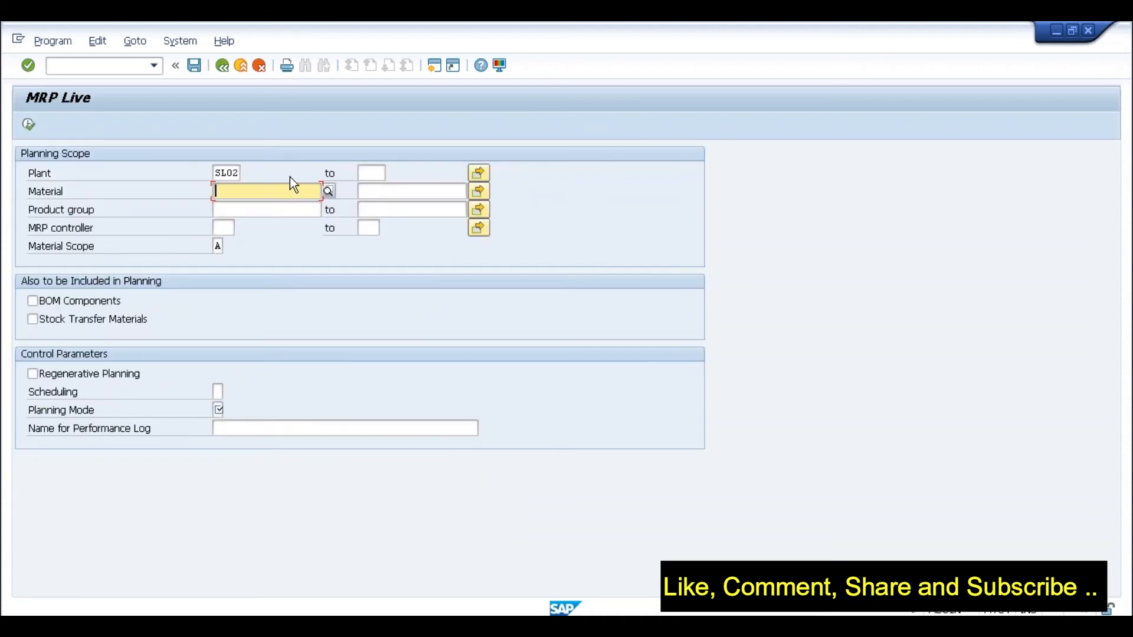
click(233, 175)
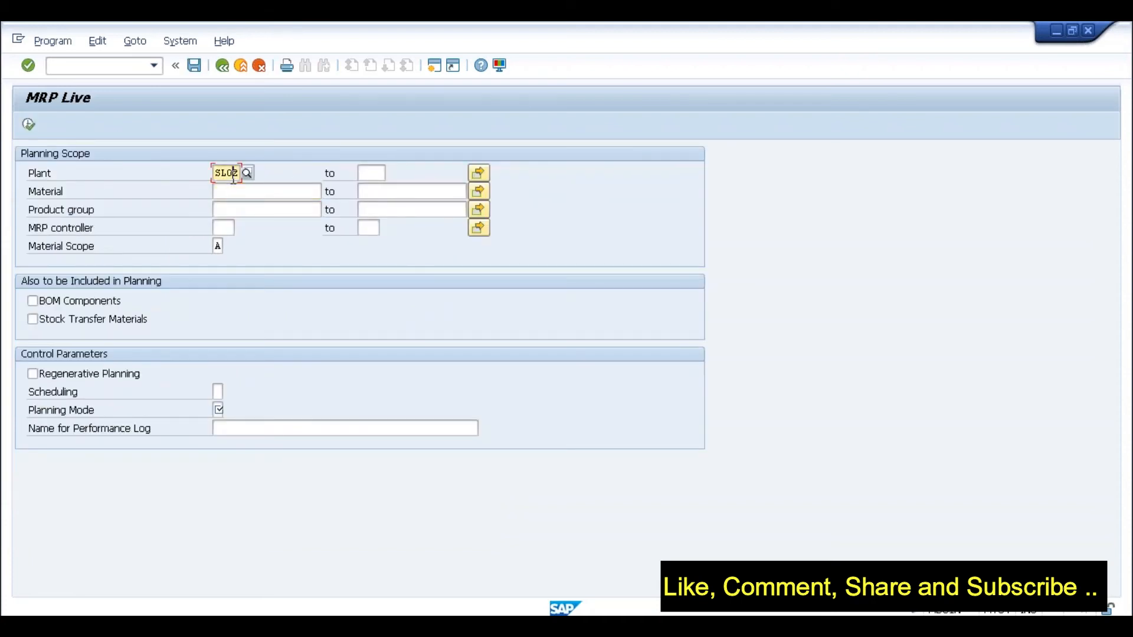
click(234, 194)
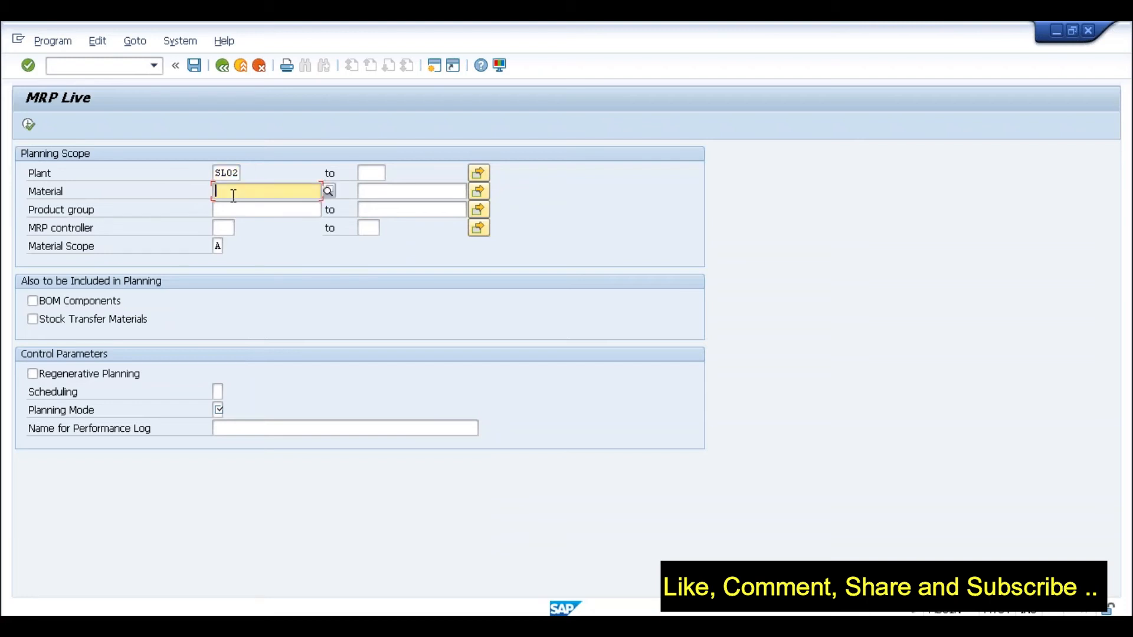
click(224, 231)
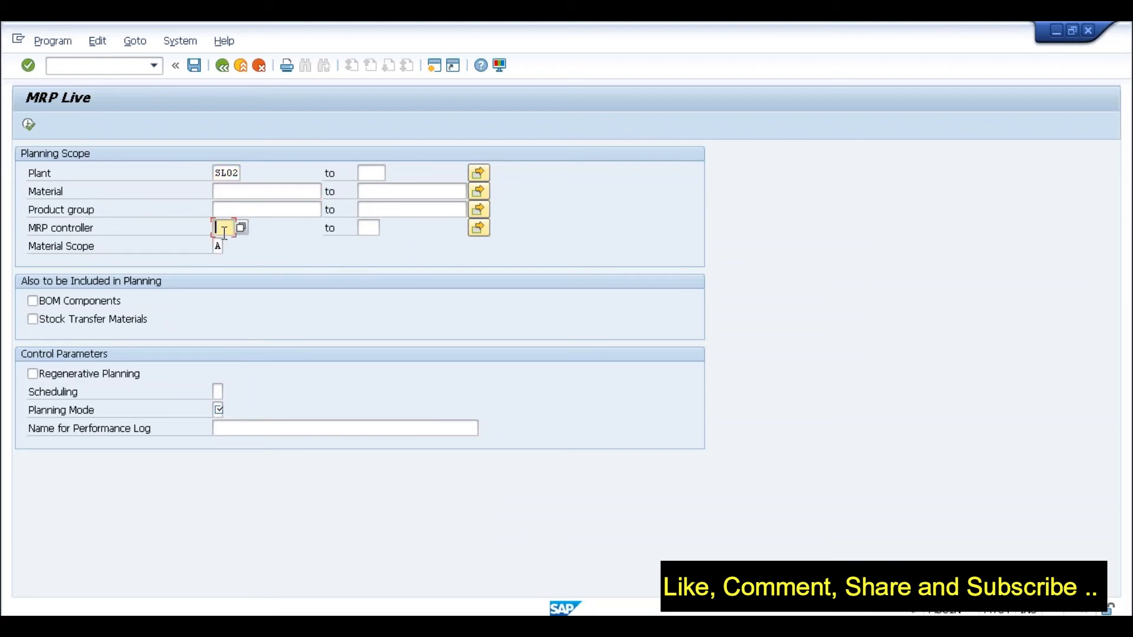
Review the Material Scope options for all, MRP only and MPS only materials in MRP Live, and close the list without changing the value.
click(219, 248)
click(232, 247)
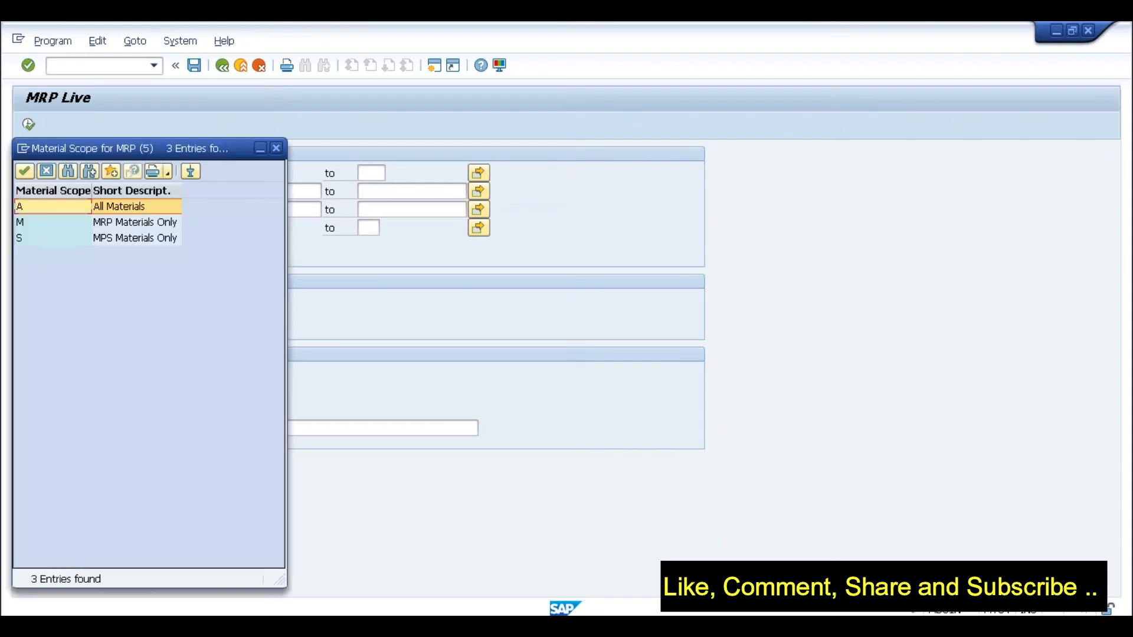
click(132, 220)
click(123, 242)
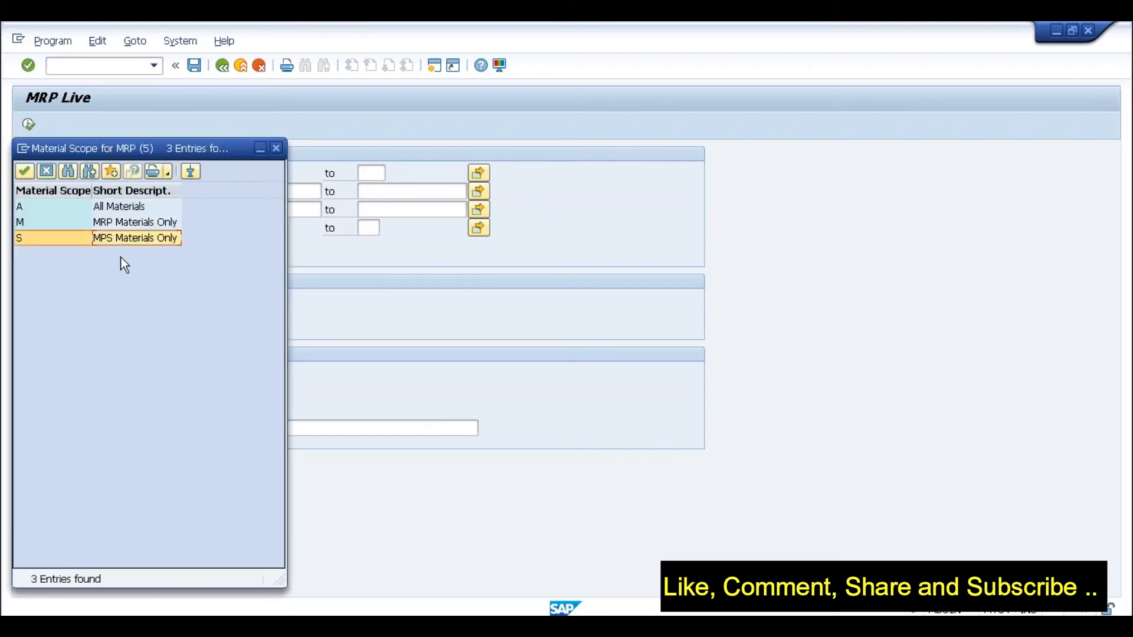
click(130, 227)
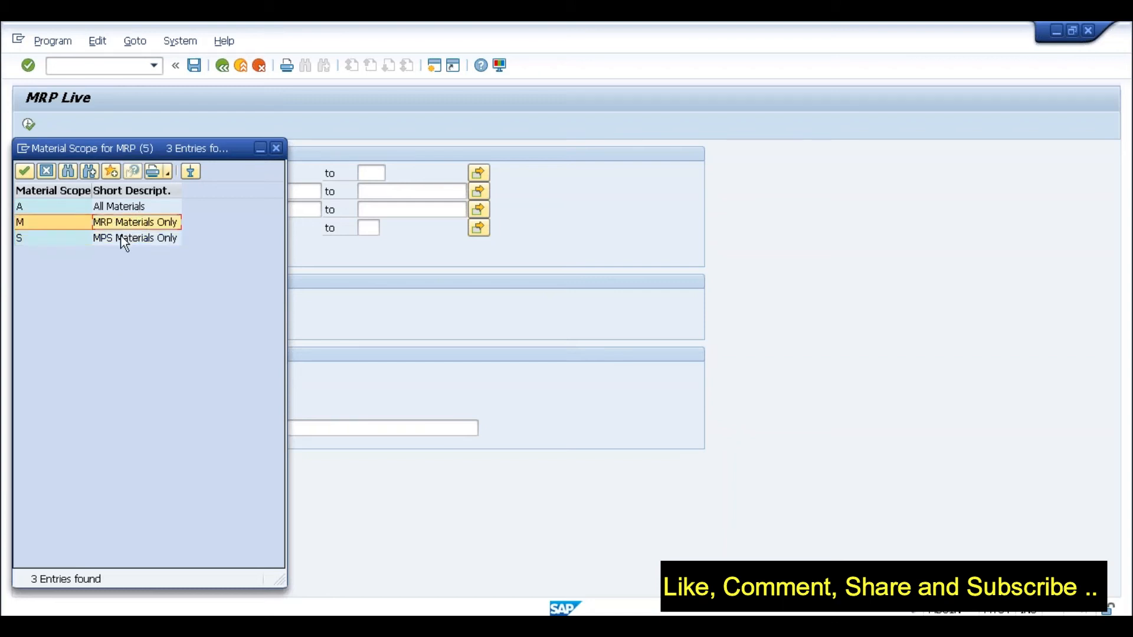
click(122, 242)
click(132, 207)
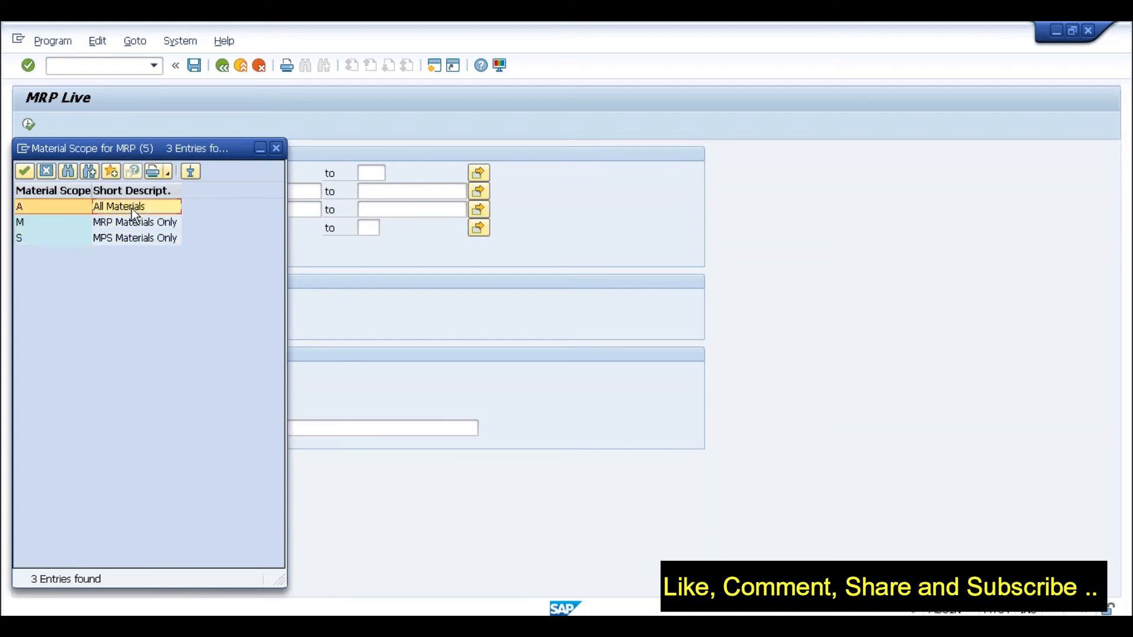
click(276, 148)
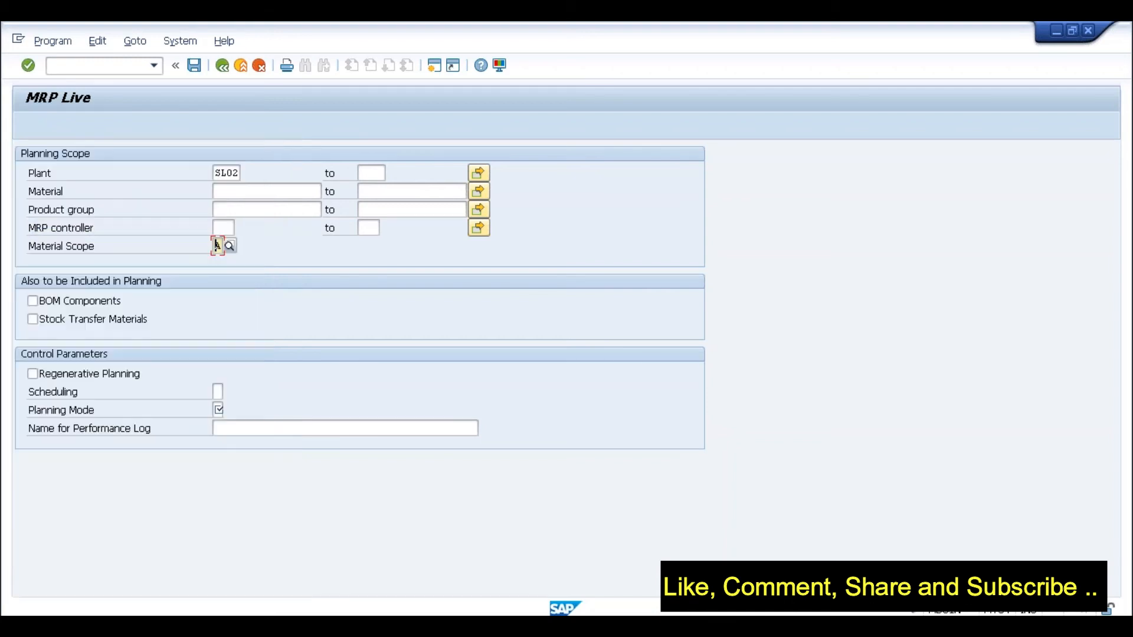
Examine the Plant, Material, Product group and MRP controller selection ranges of the MRP Live planning scope.
click(226, 195)
click(222, 211)
click(218, 229)
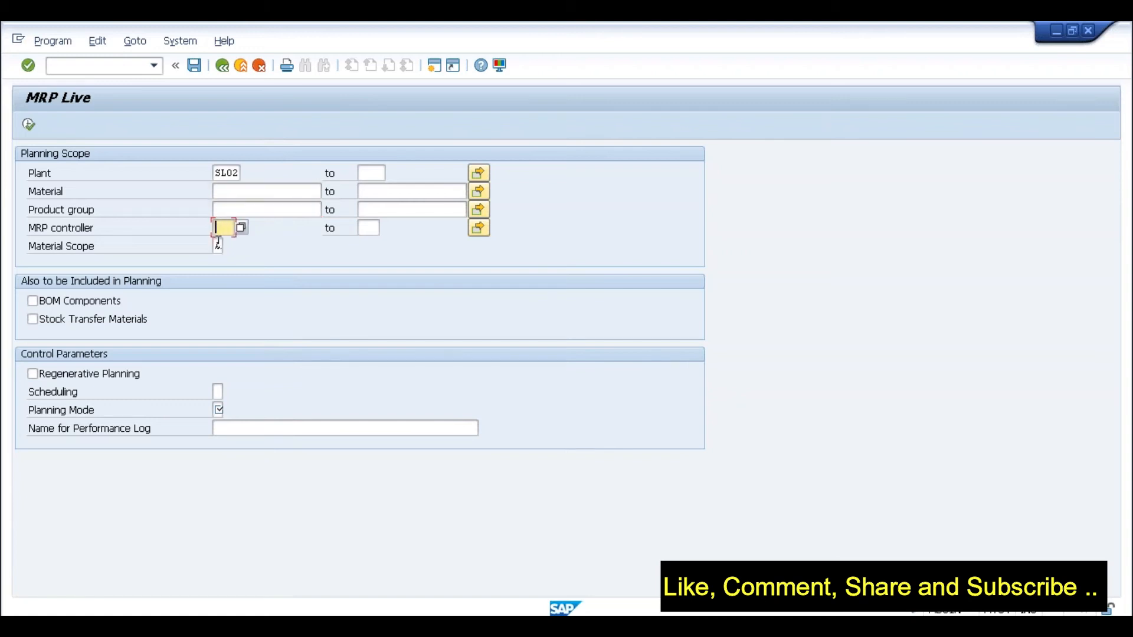
click(265, 188)
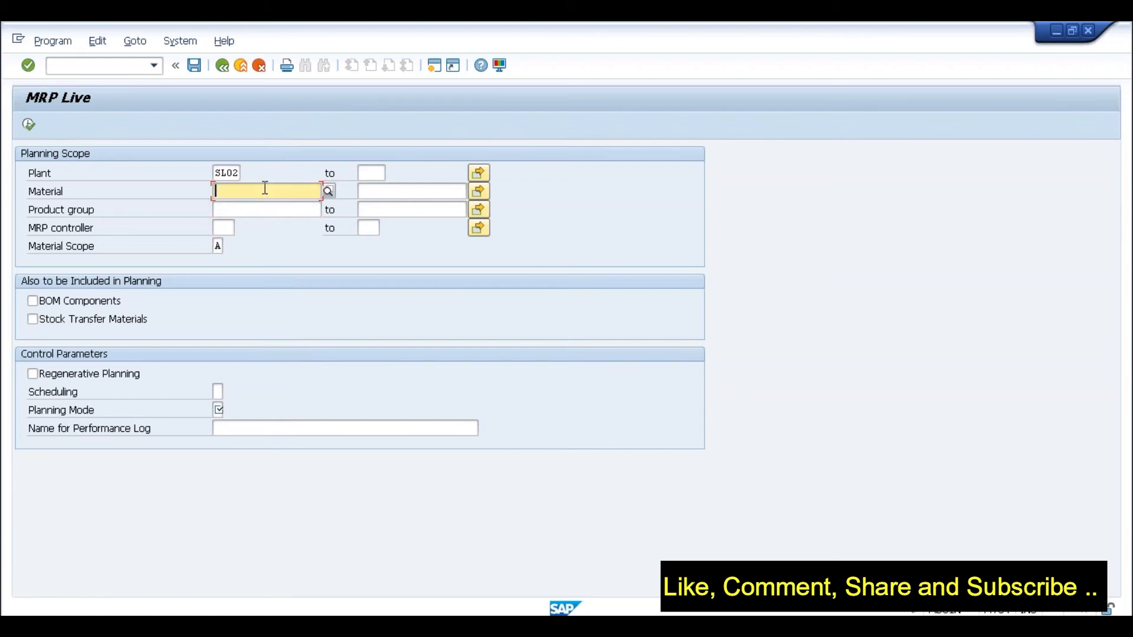
click(371, 195)
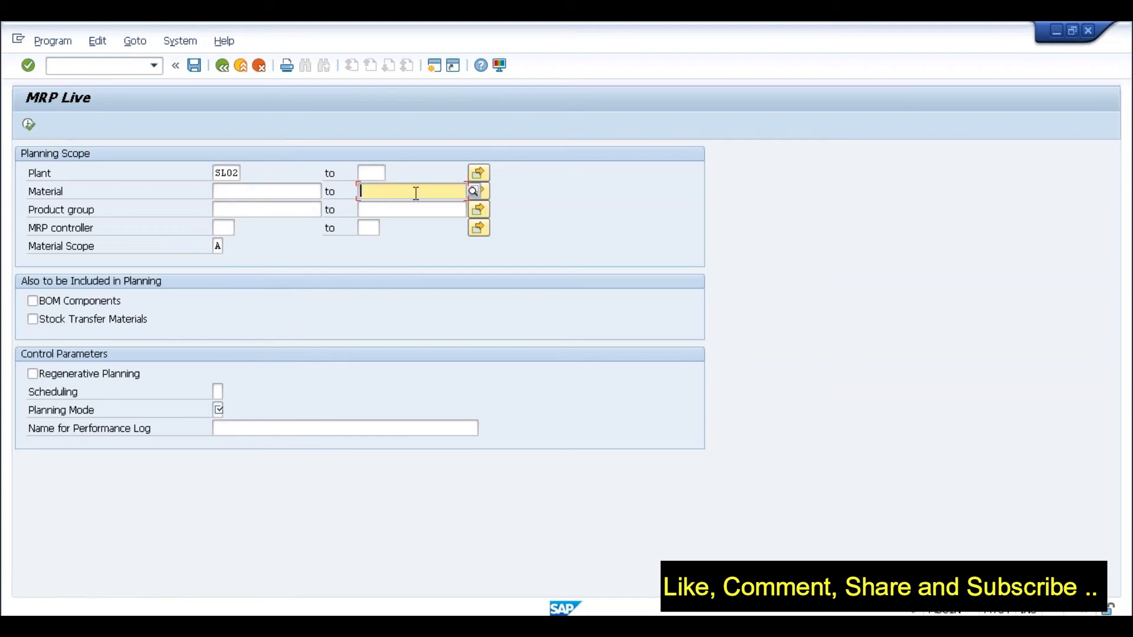
click(237, 175)
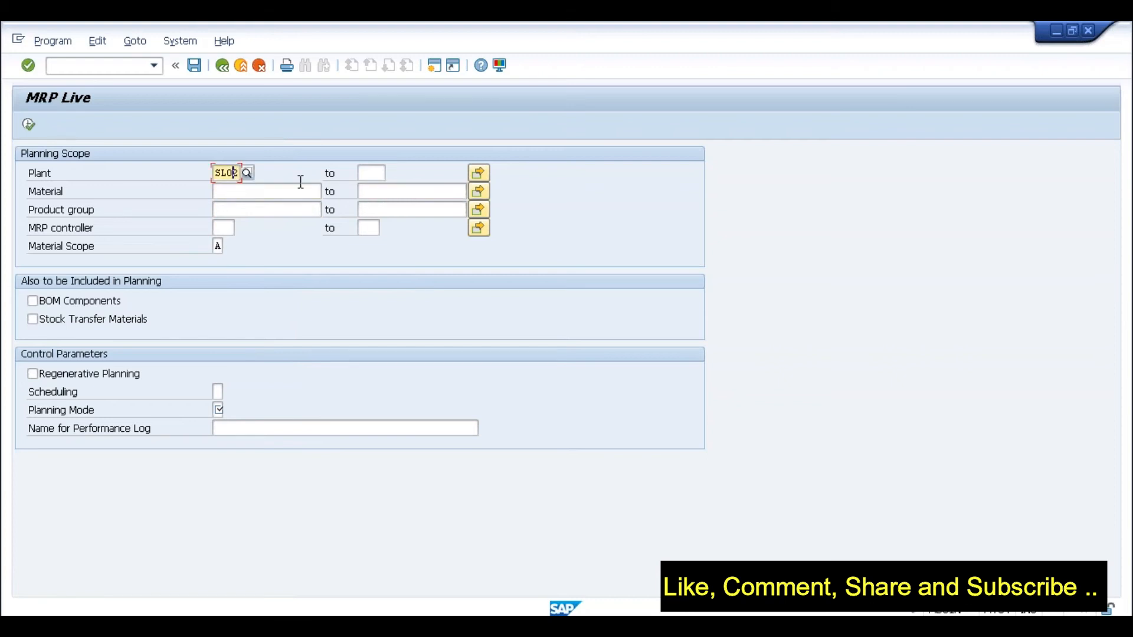
click(231, 229)
click(367, 228)
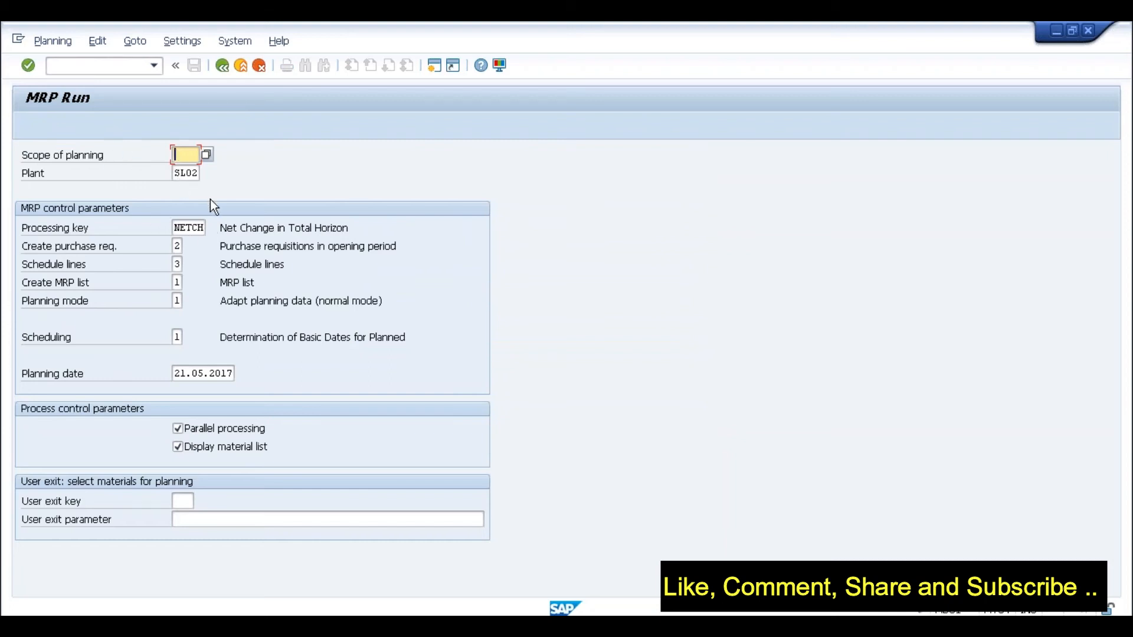
Switch to the classic MRP Run session and start transaction MD02 there in place of the current one.
click(126, 66)
text(/nmd02)
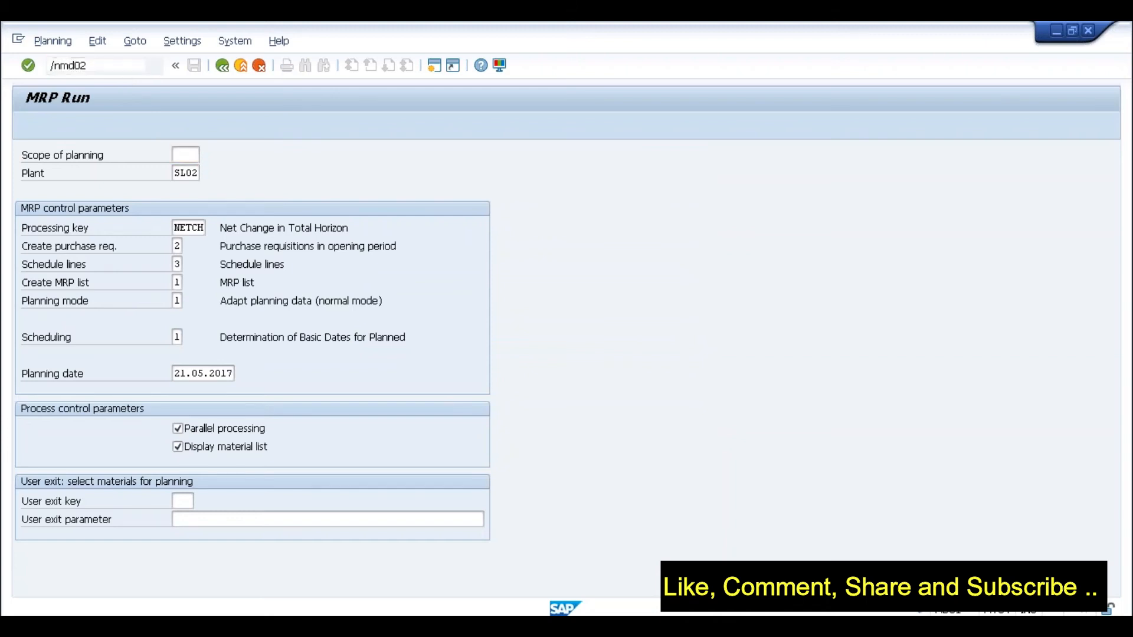
key(Return)
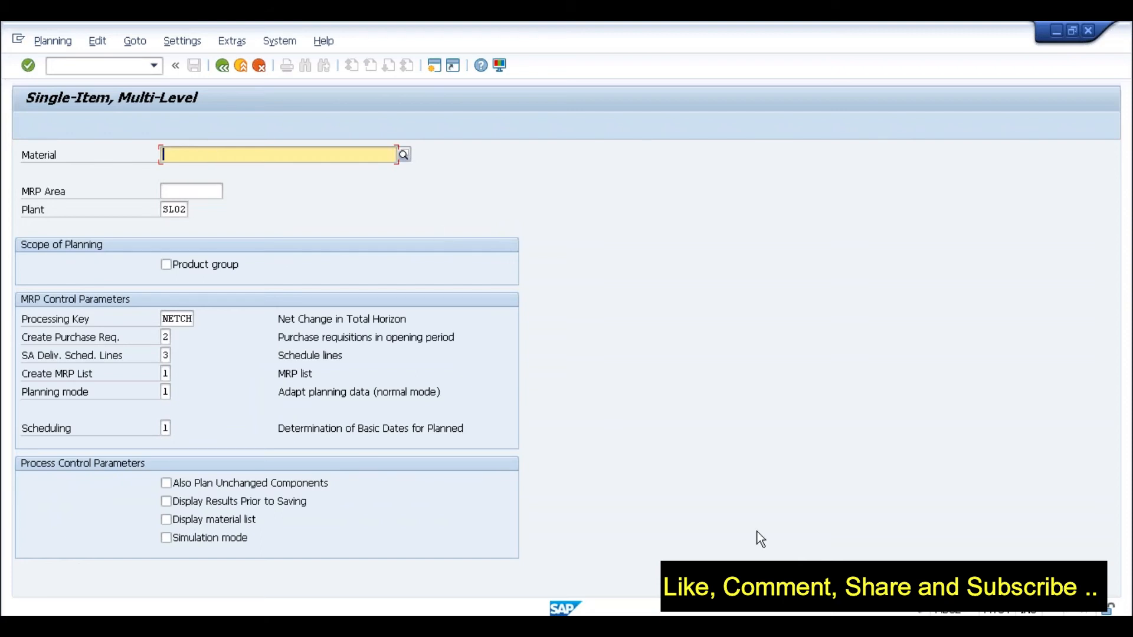
Examine the Material and Plant ranges in MRP Live and compare its control parameters with the Single-Item, Multi-Level planning screen.
key(alt+Tab)
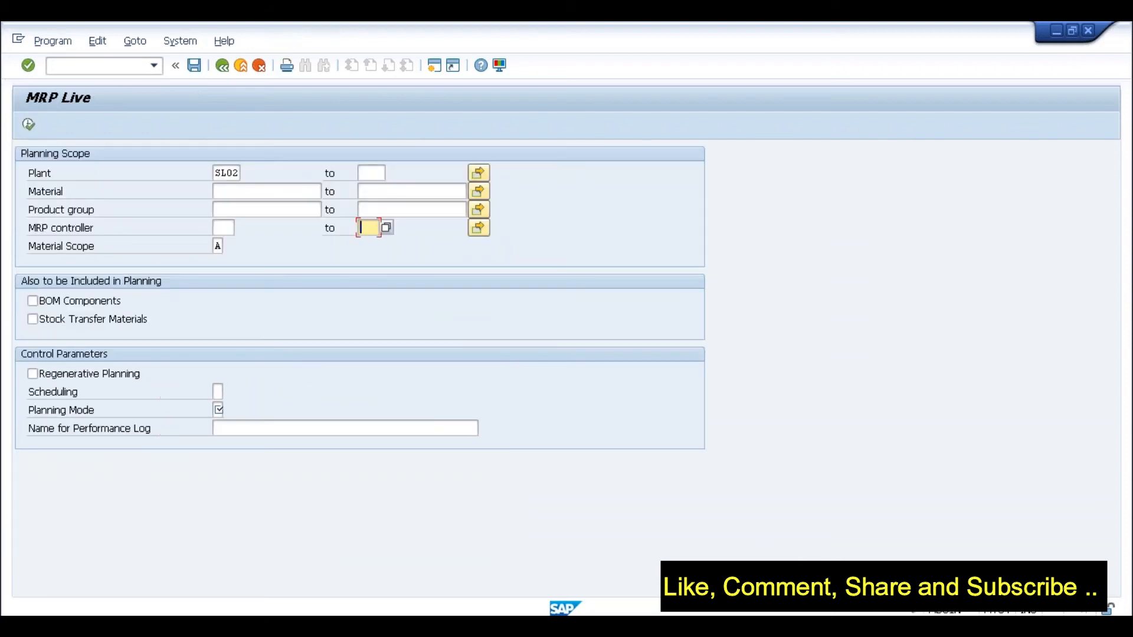
click(247, 195)
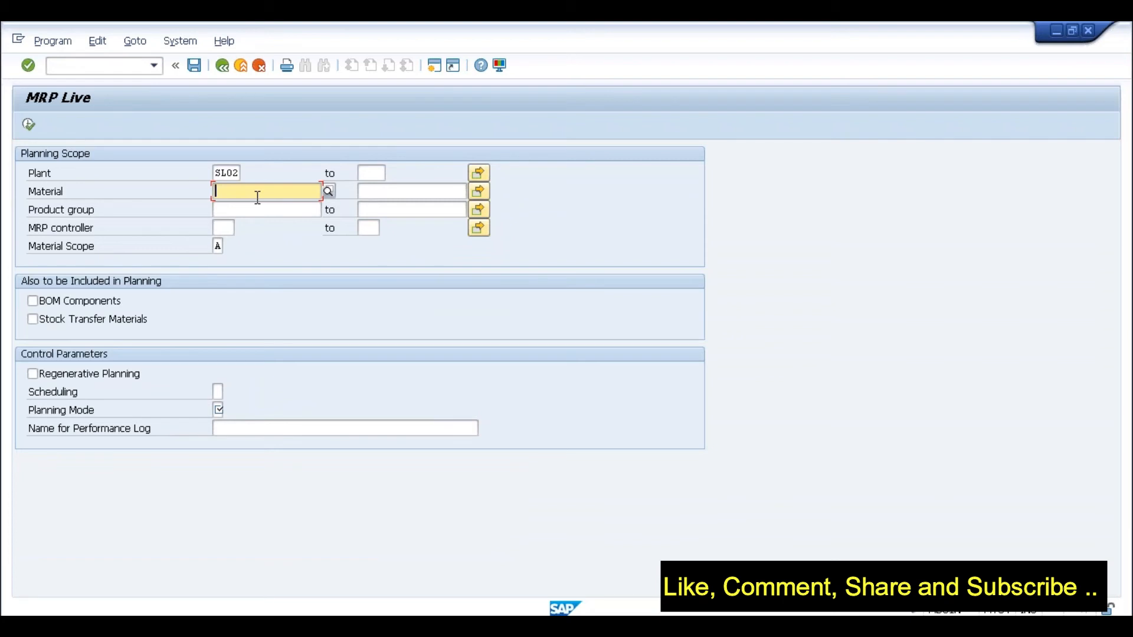
click(378, 195)
click(378, 173)
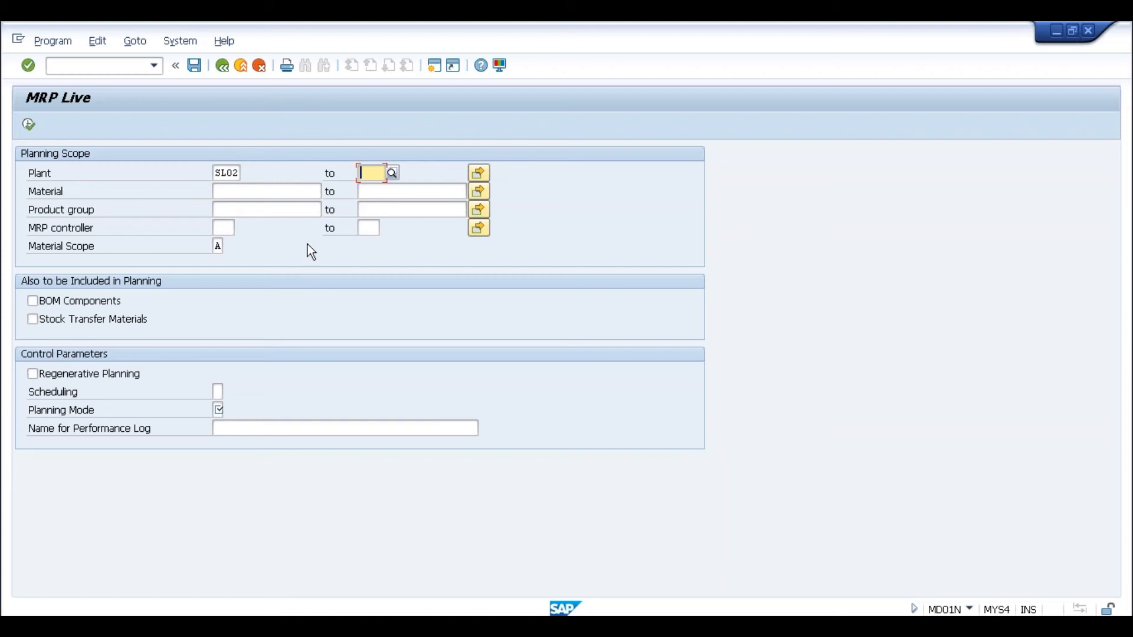
click(247, 196)
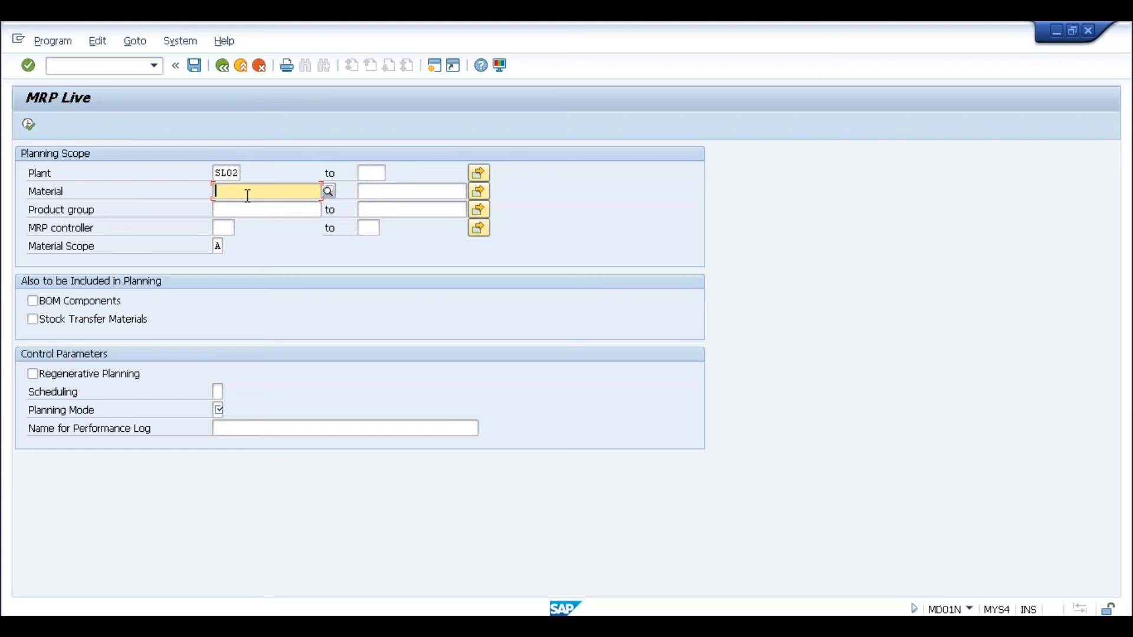
key(alt+Tab)
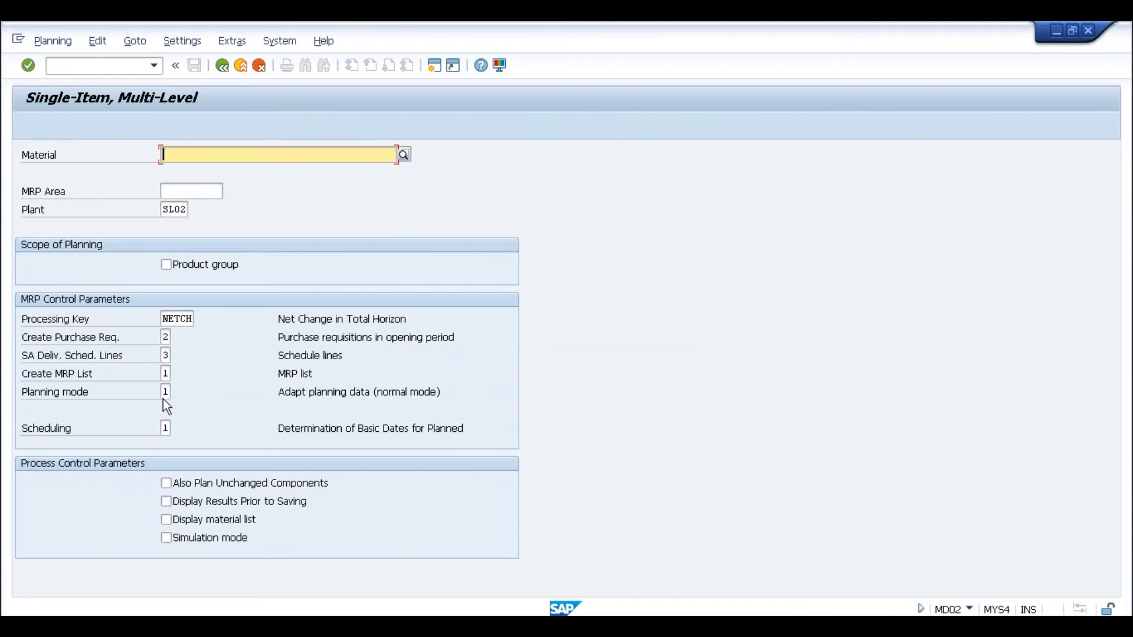
key(alt+Tab)
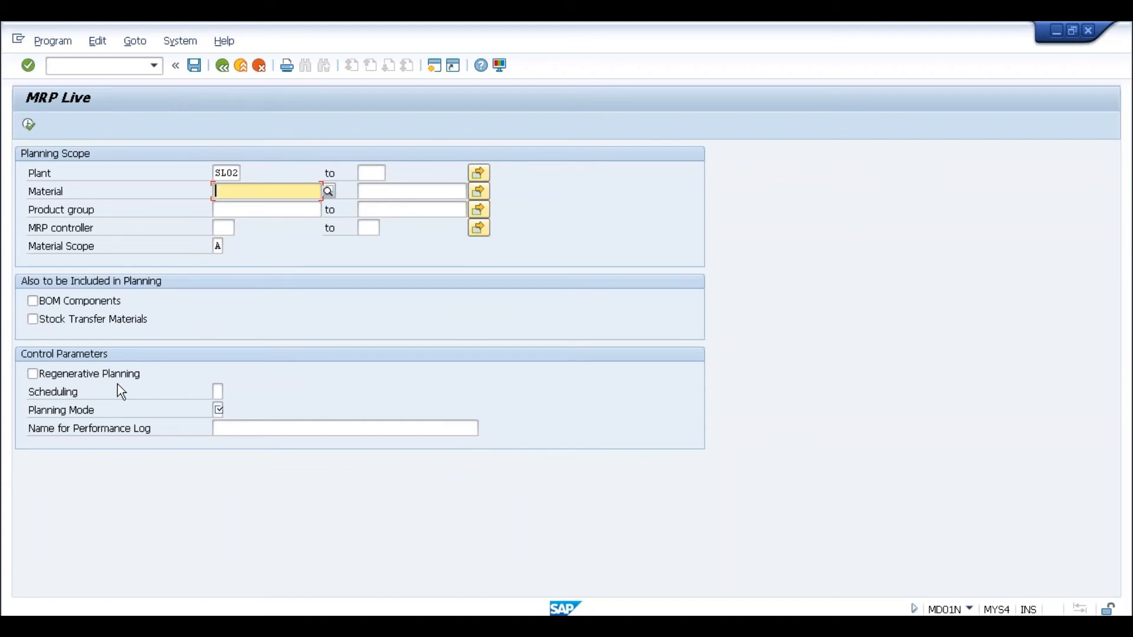
Review the Processing Key options NETCH and NEUPL on the Single-Item, Multi-Level screen and close the list without changing the value.
key(alt+Tab)
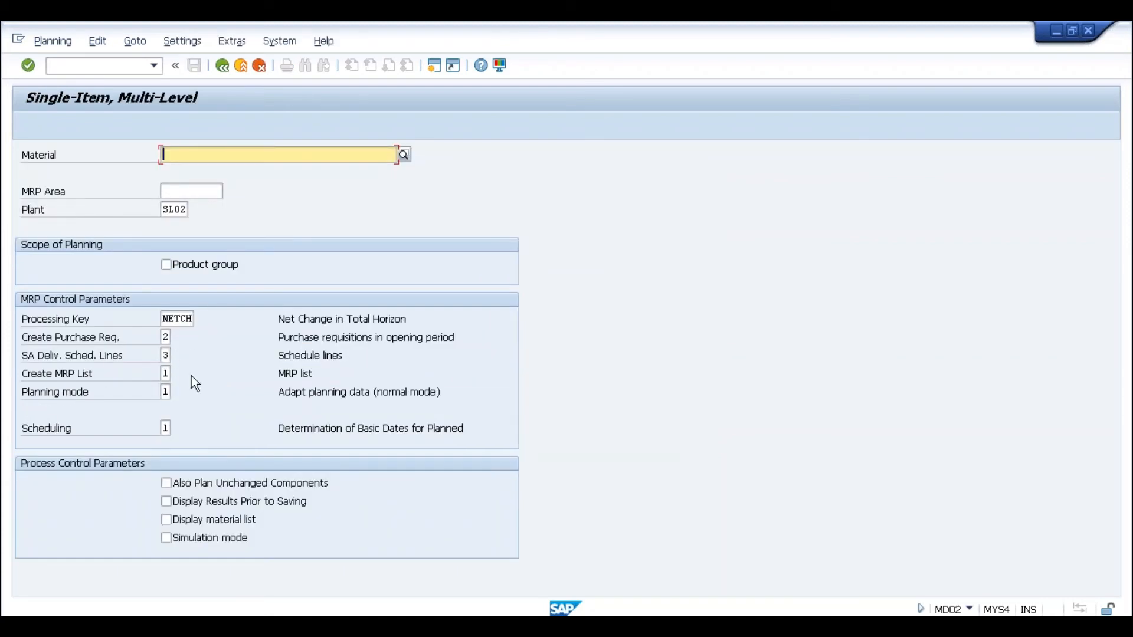
click(187, 320)
click(201, 319)
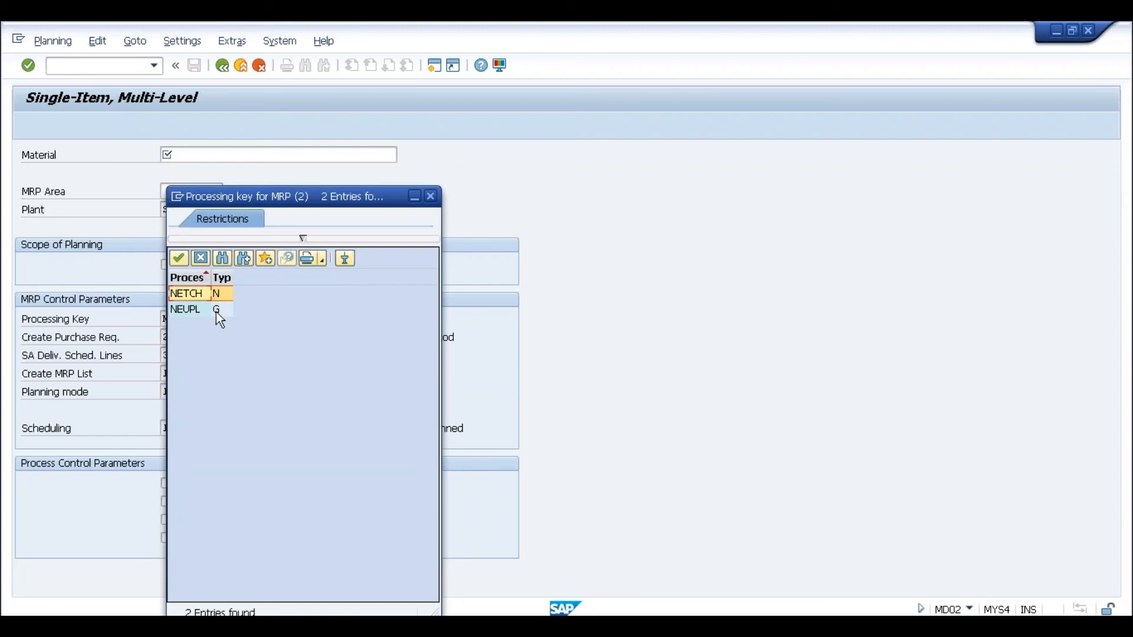
click(433, 200)
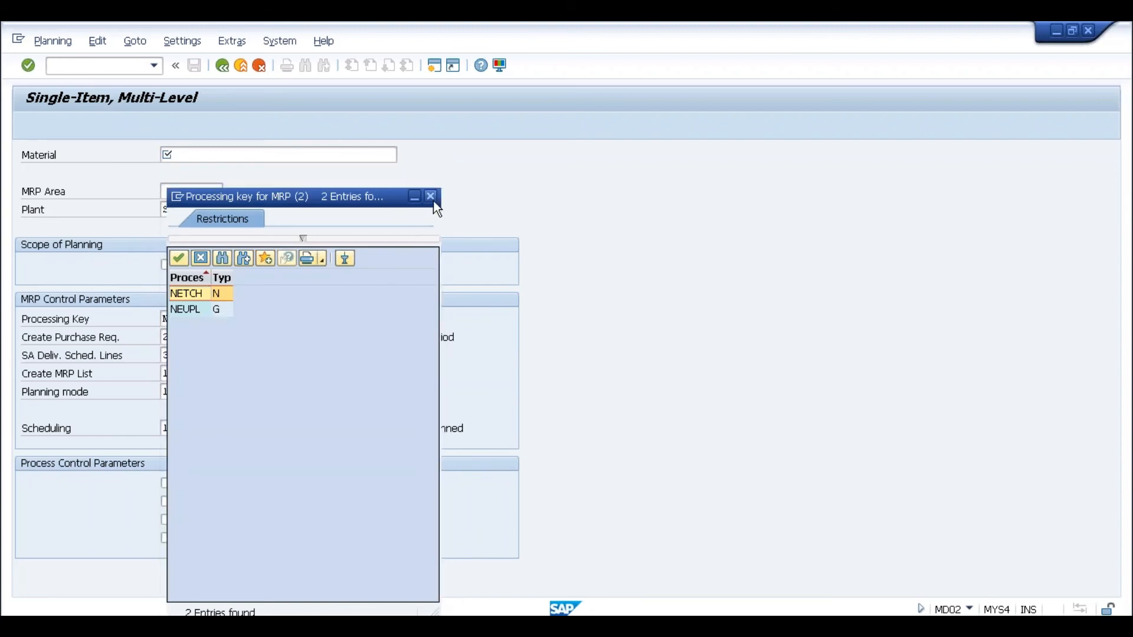
Compare the Regenerative Planning option in MRP Live with the Processing Key parameter of MD02.
key(alt+Tab)
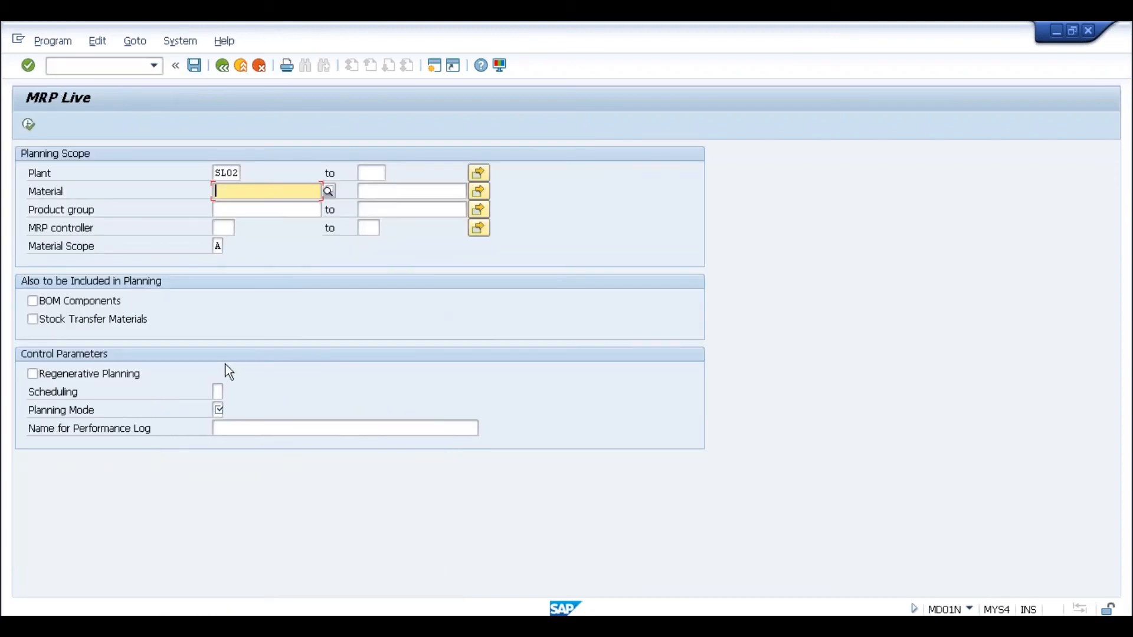
key(alt+Tab)
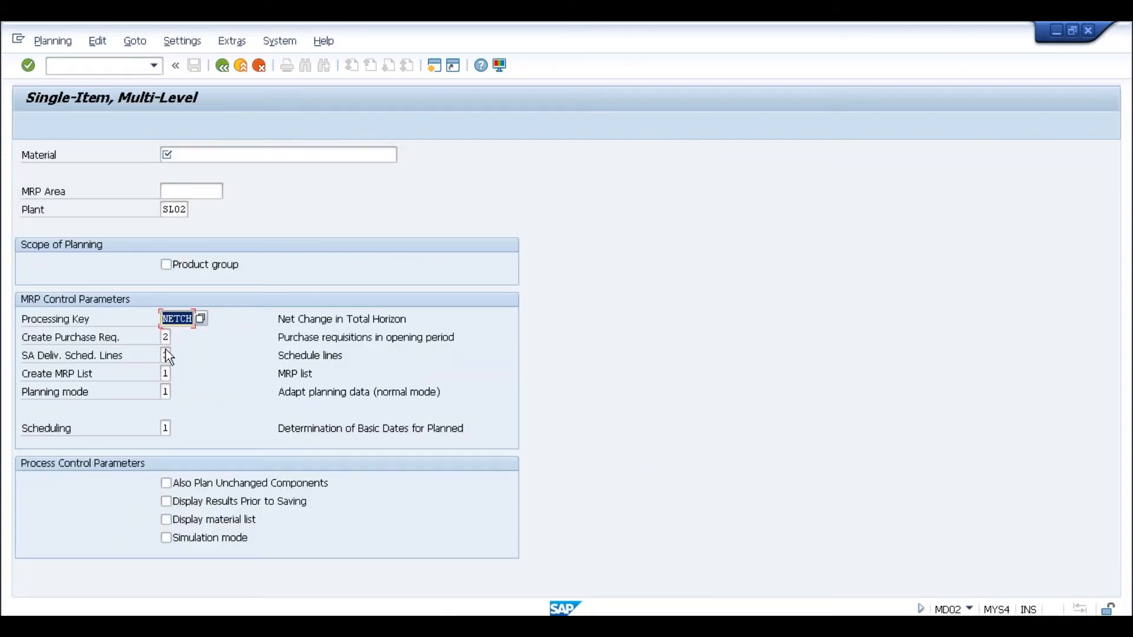
key(alt+Tab)
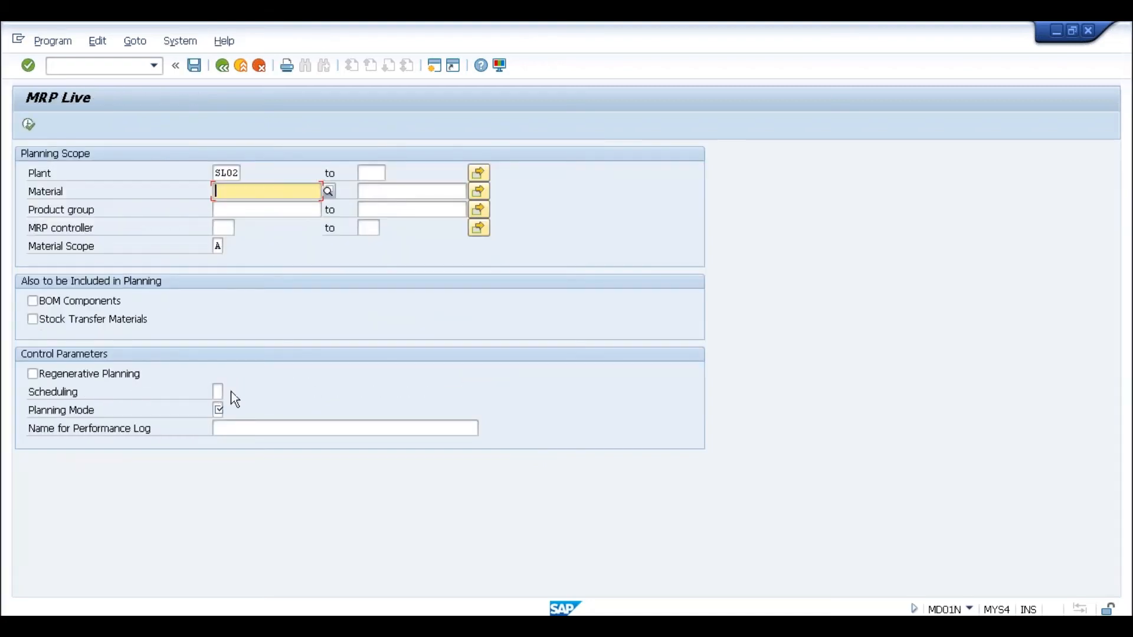
click(33, 375)
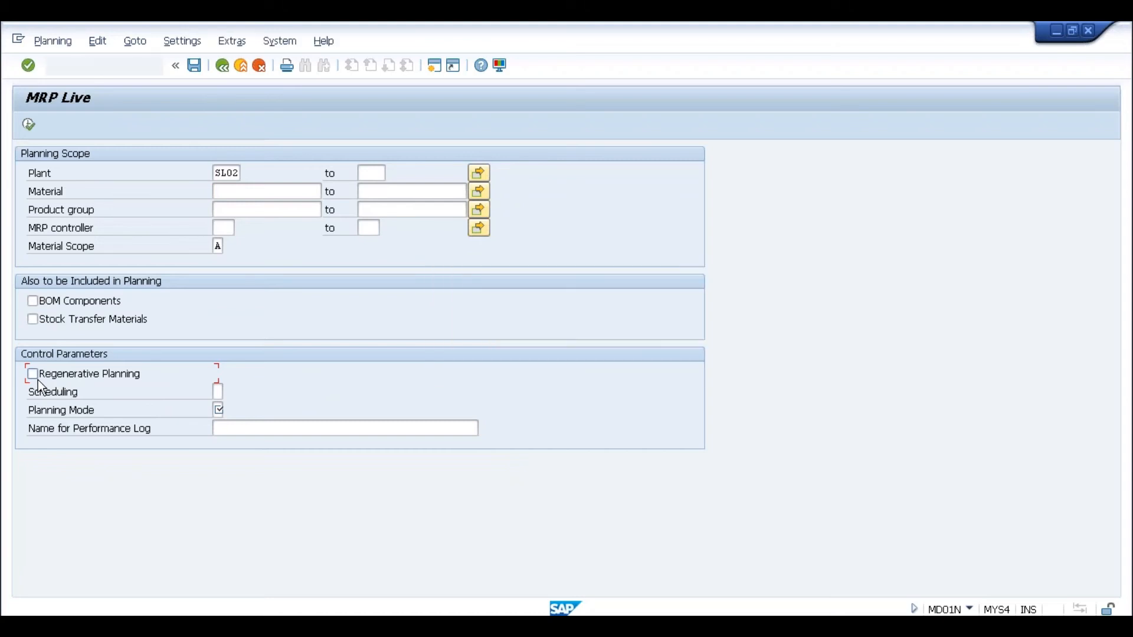
click(191, 318)
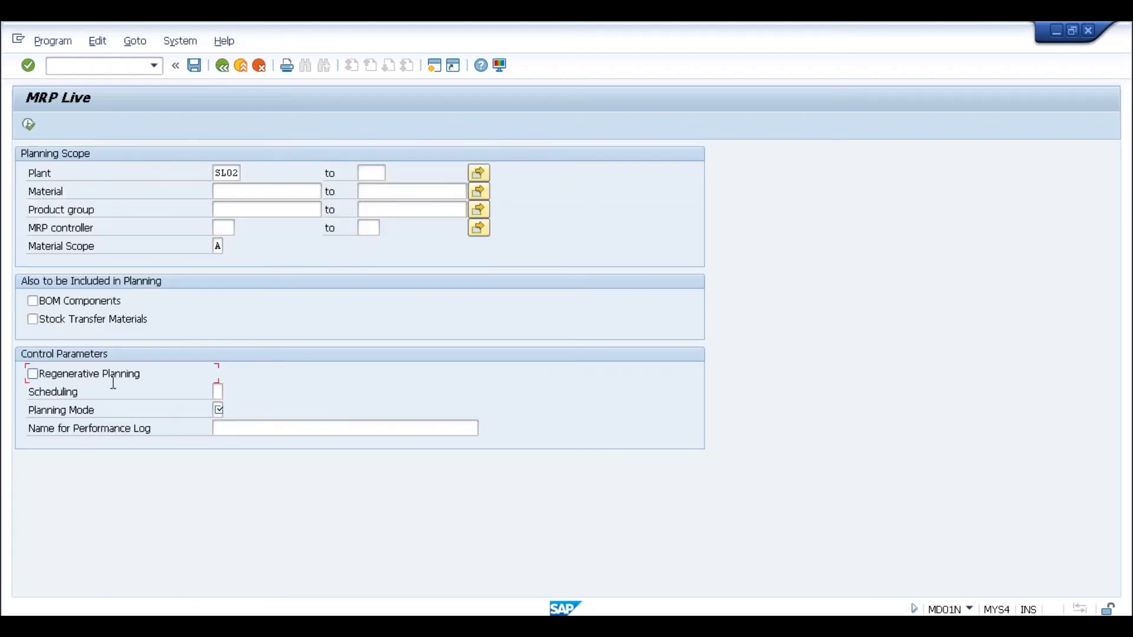
Examine the Material and Product group fields in the MRP Live planning scope.
click(259, 193)
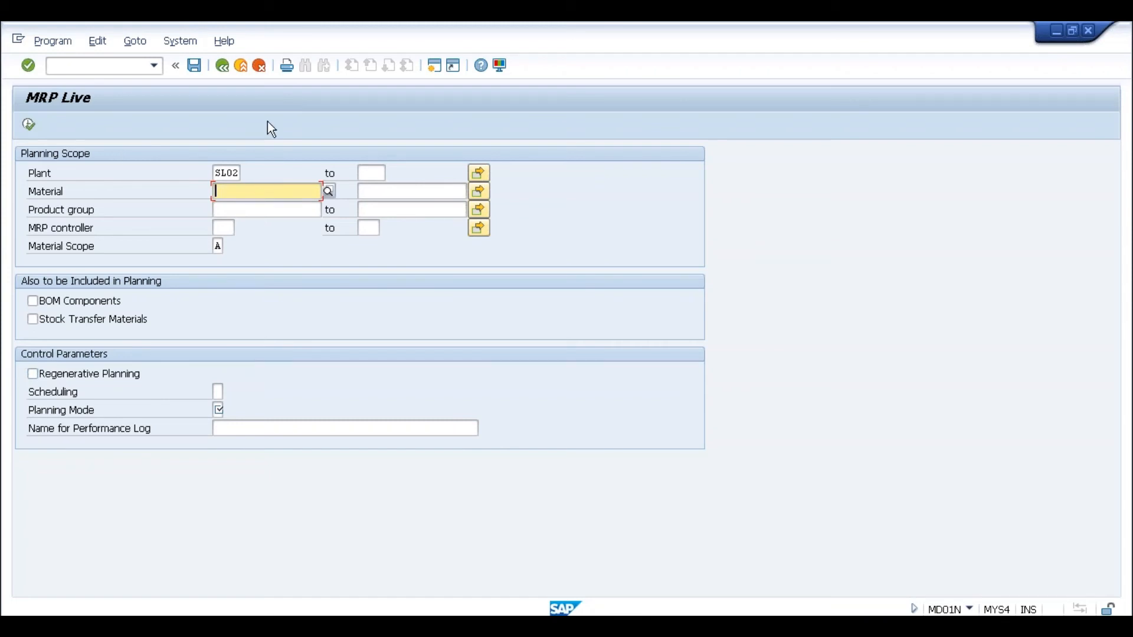
click(289, 209)
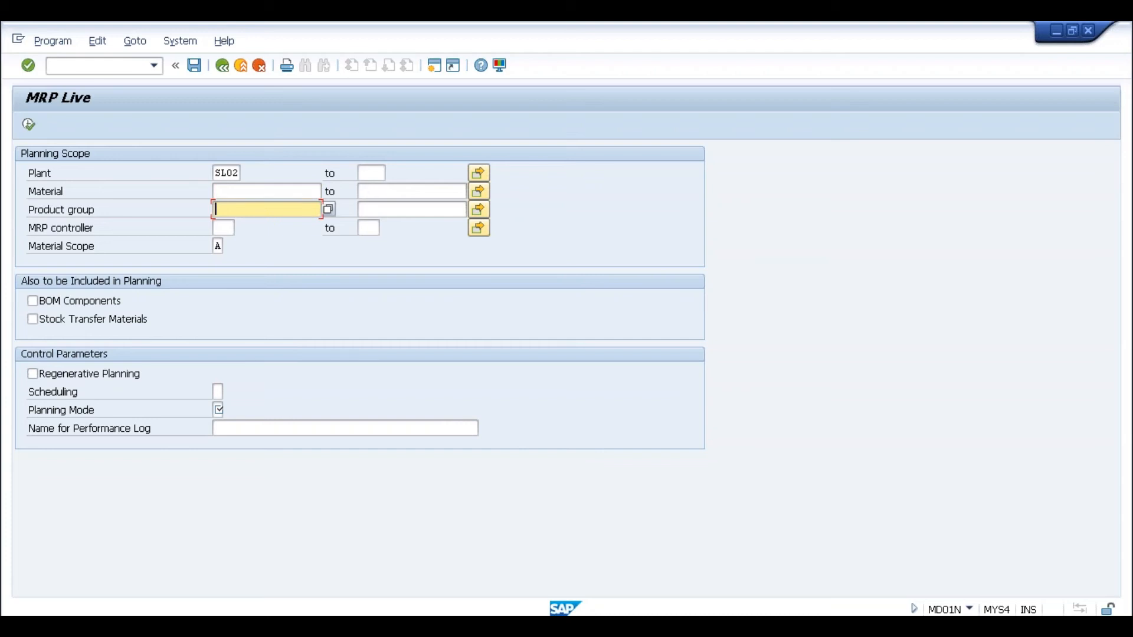
click(242, 187)
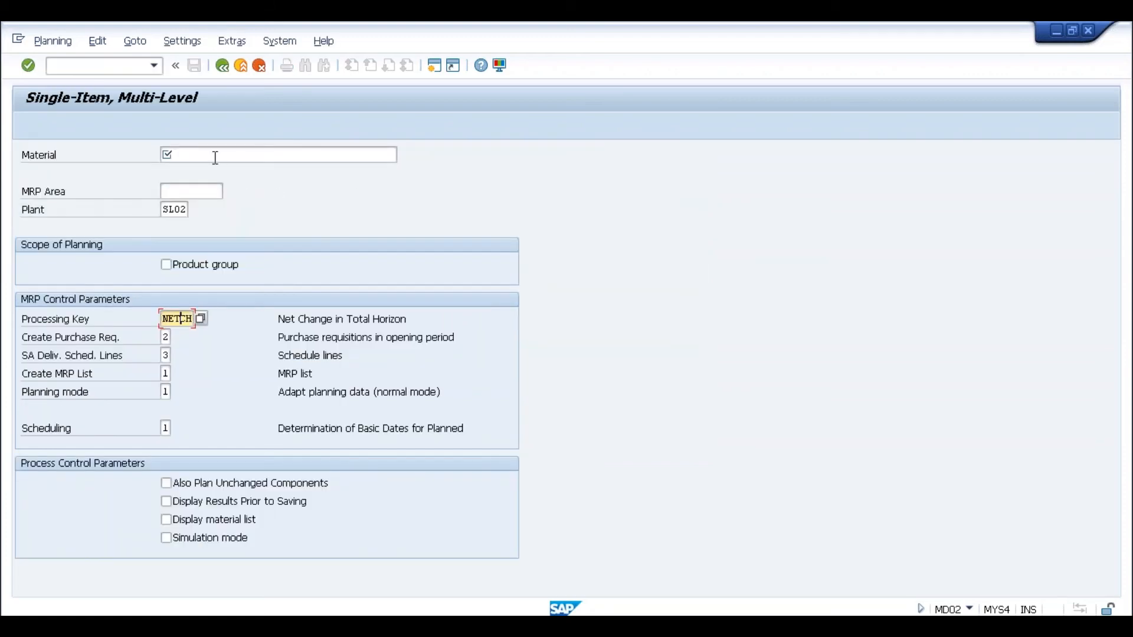
Search for materials with the description *sl01 and pick material 10000077 for the multi-level planning run.
click(215, 158)
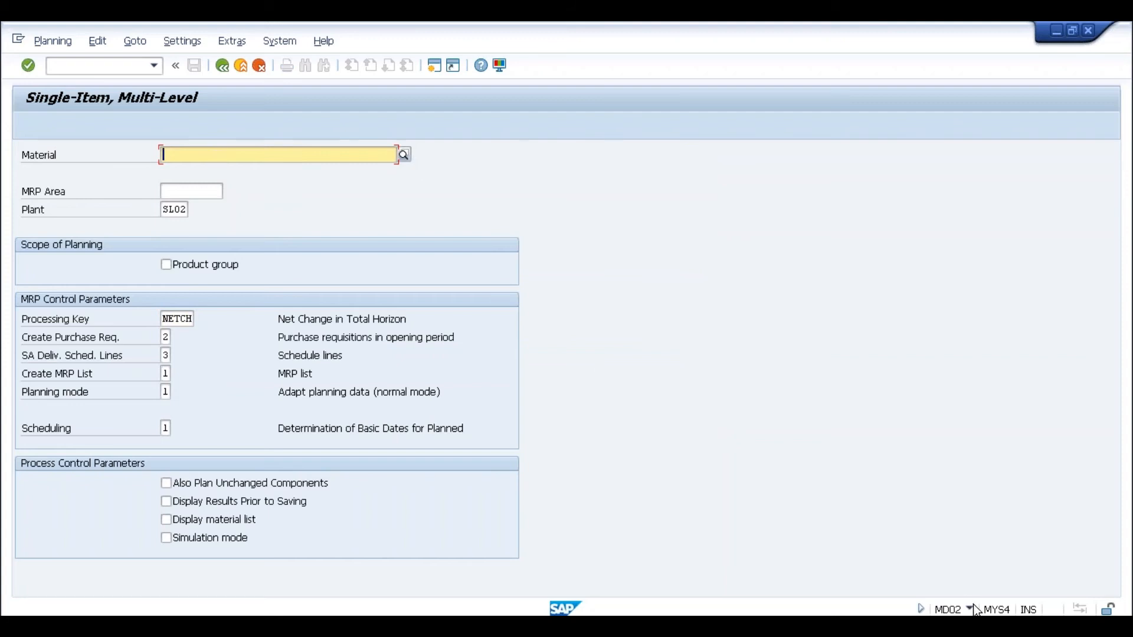
click(403, 155)
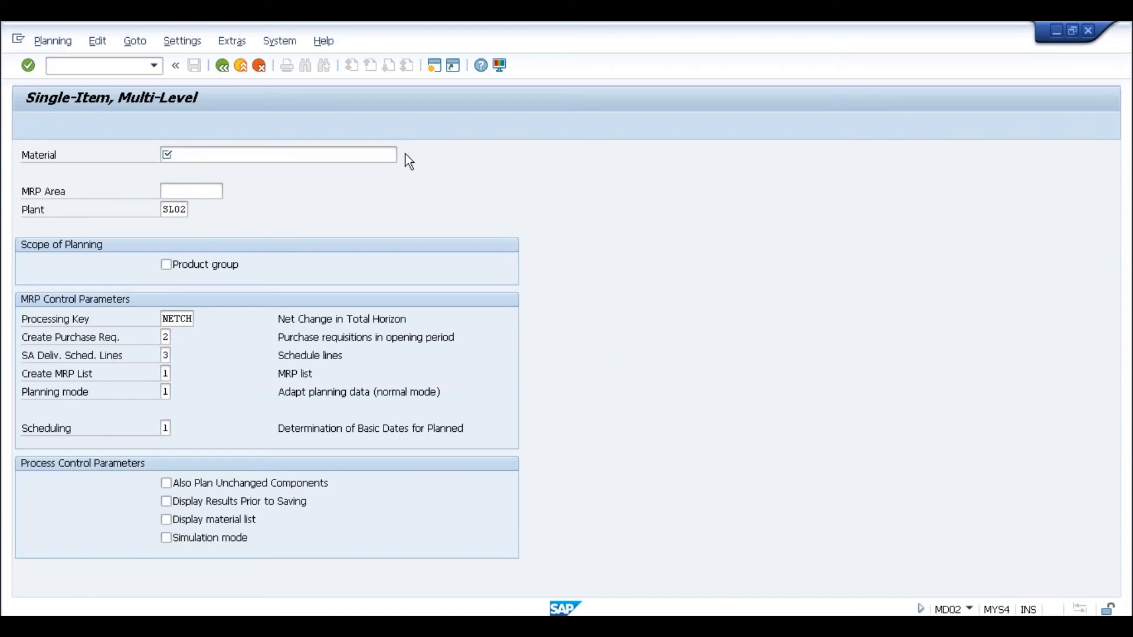
click(614, 522)
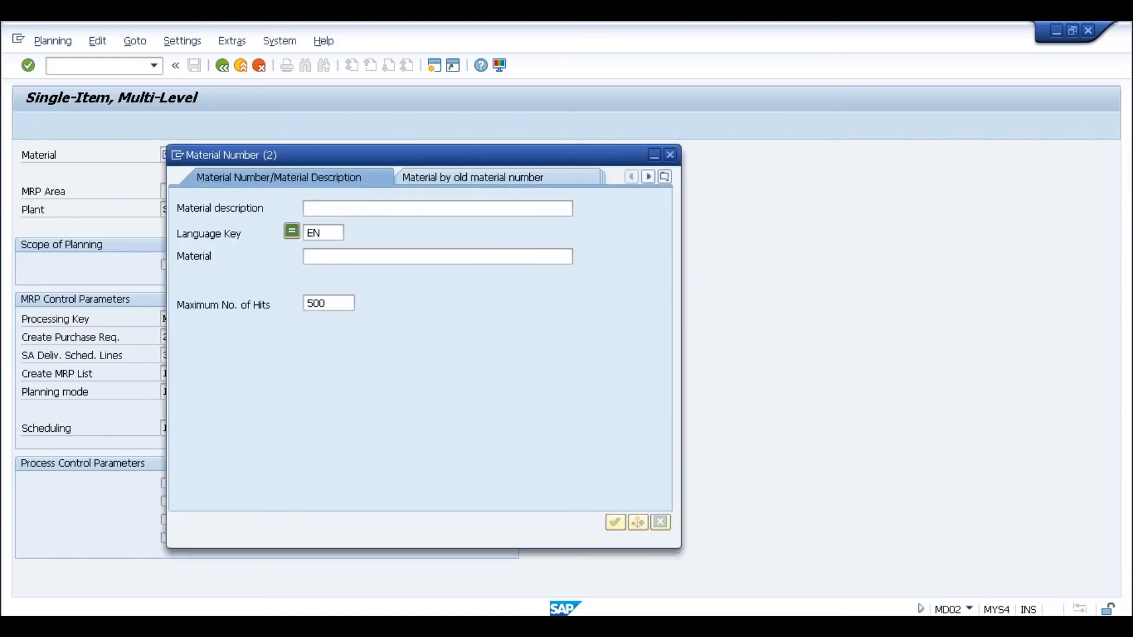
click(428, 76)
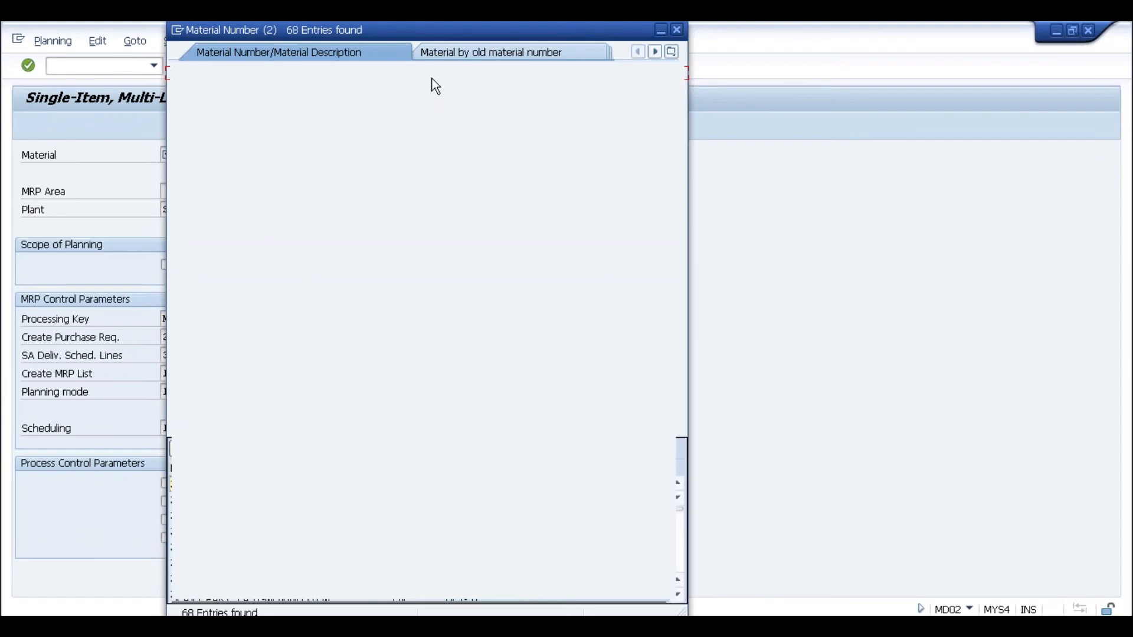
text(*)
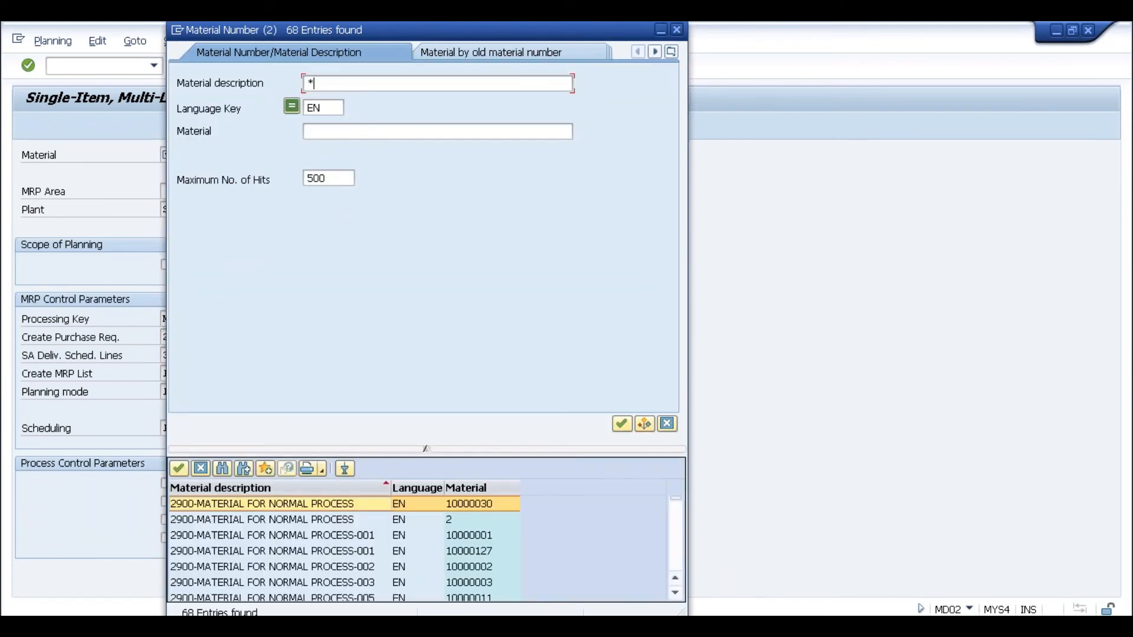
text(sl01)
key(Return)
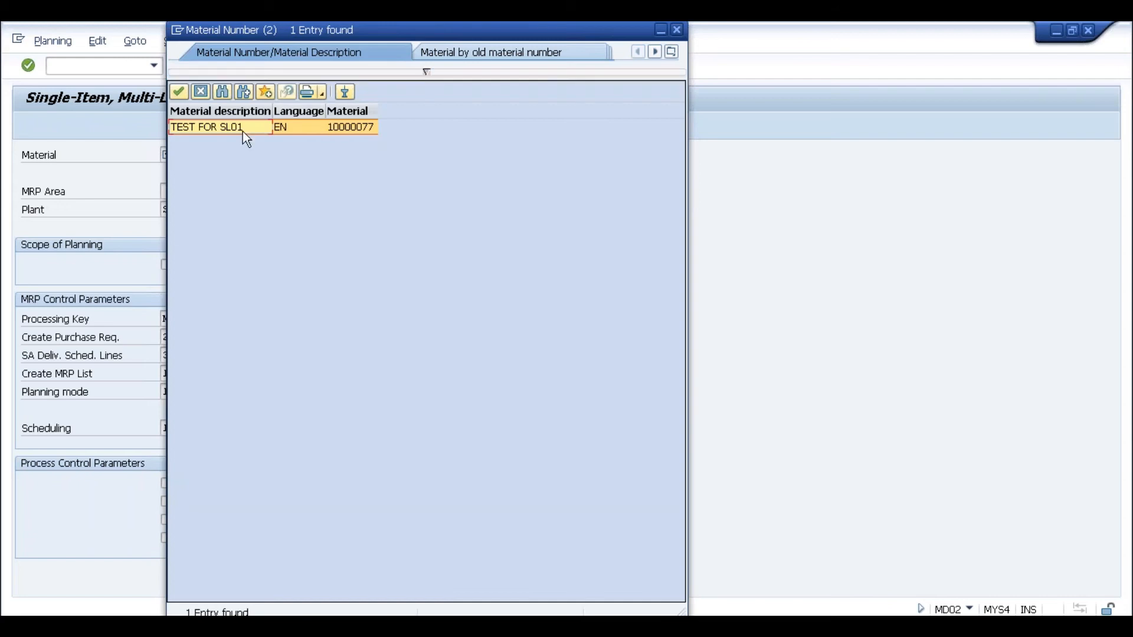
click(245, 137)
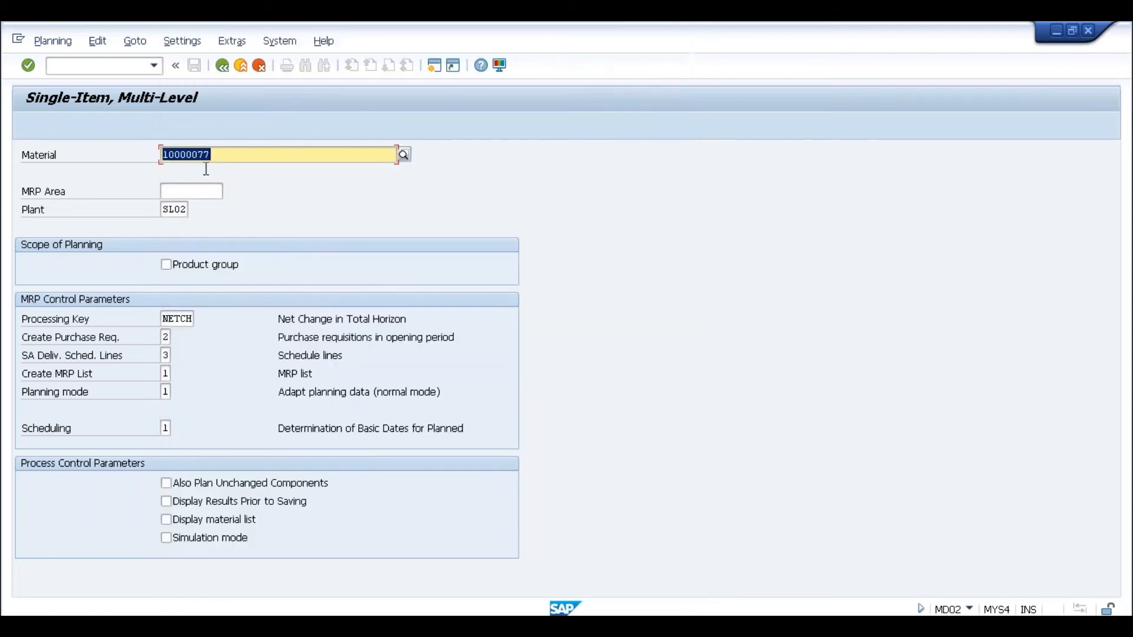
Set the plant to SL01 for material 10000077 and validate the planning entries with the MRP area left blank.
click(183, 209)
key(BackSpace)
text(1)
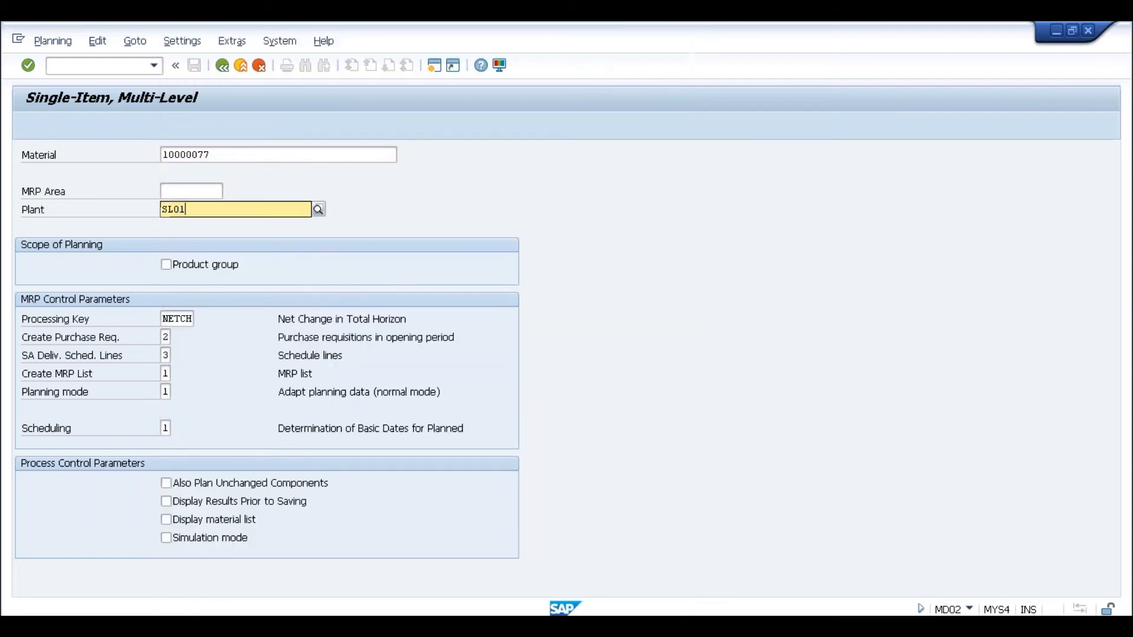
click(168, 246)
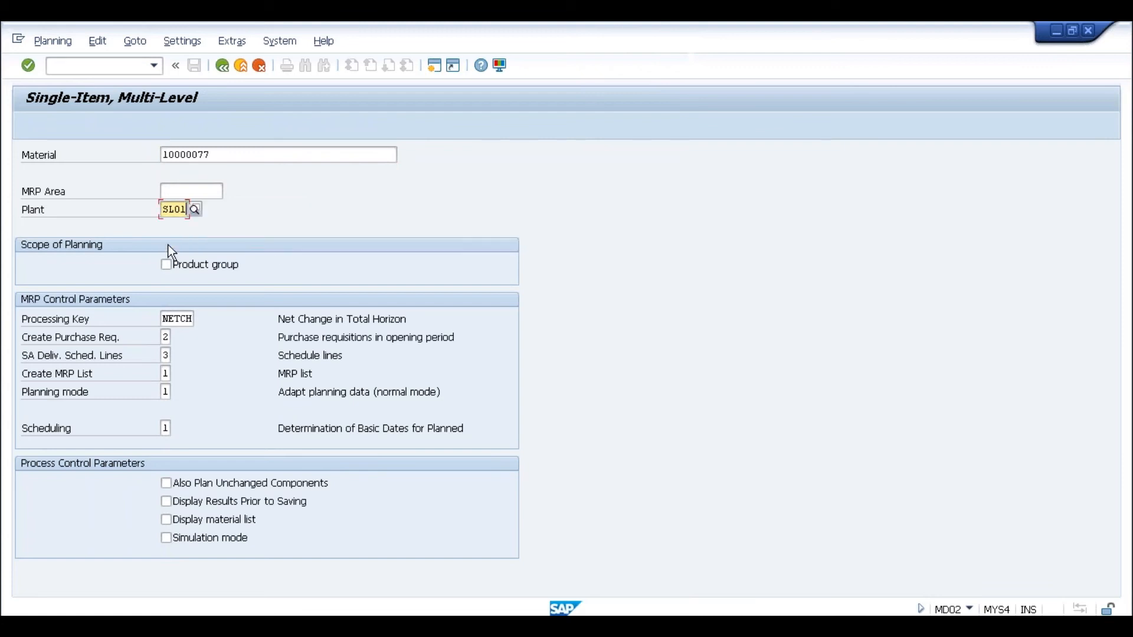
click(183, 195)
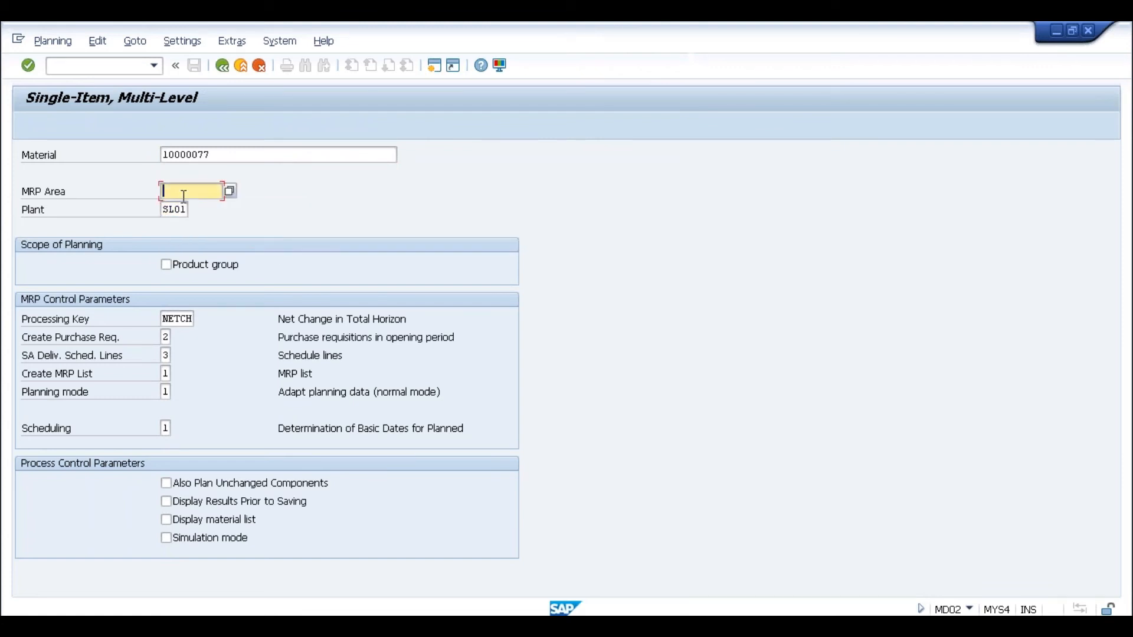
click(28, 65)
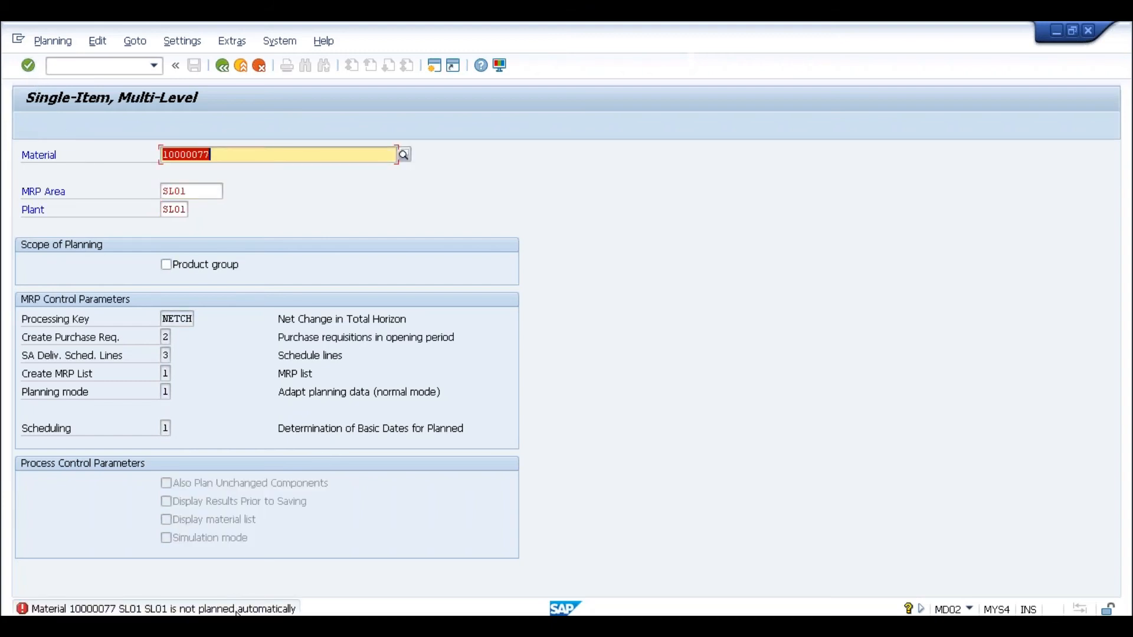
Switch to the SAP Easy Access session and start transaction MM02 for changing a material.
click(271, 206)
key(alt+Tab)
key(alt+Tab)
key(alt+Tab)
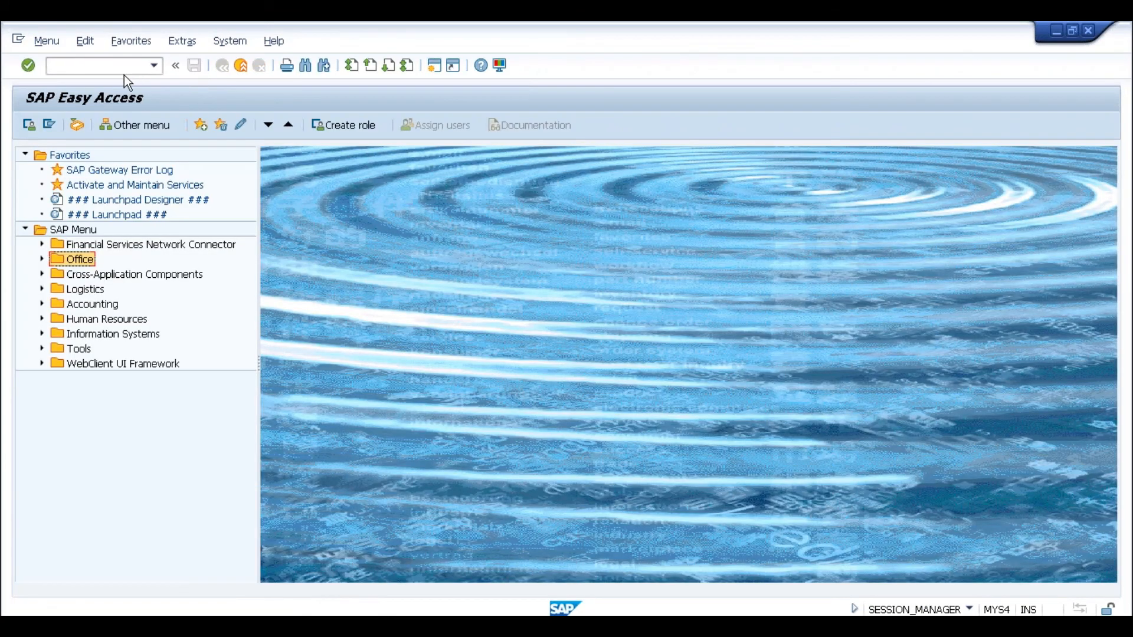
click(124, 69)
text(mm02)
key(Return)
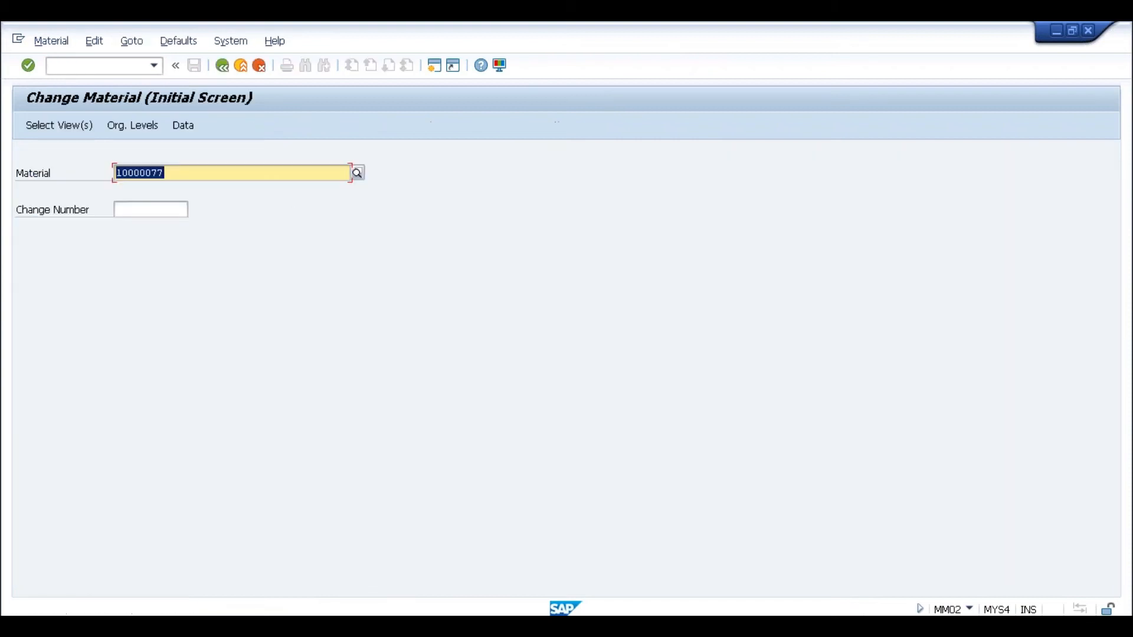
Select the views MRP 1, MRP 2, MRP 3 and MRP 4 for material 10000077.
click(69, 129)
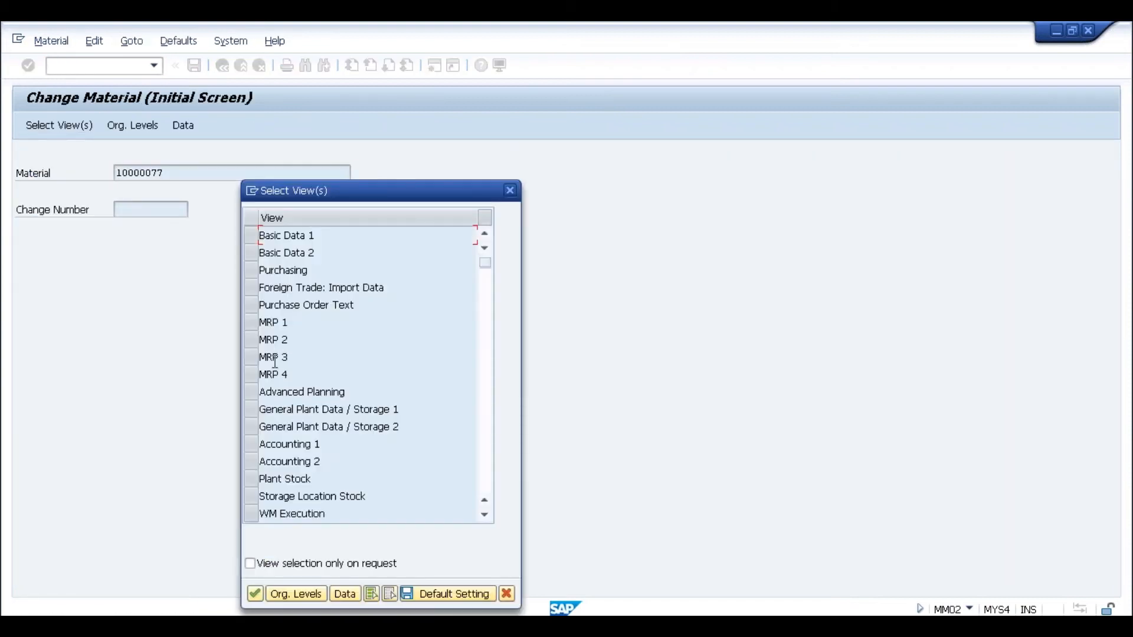
click(254, 321)
click(254, 339)
click(253, 357)
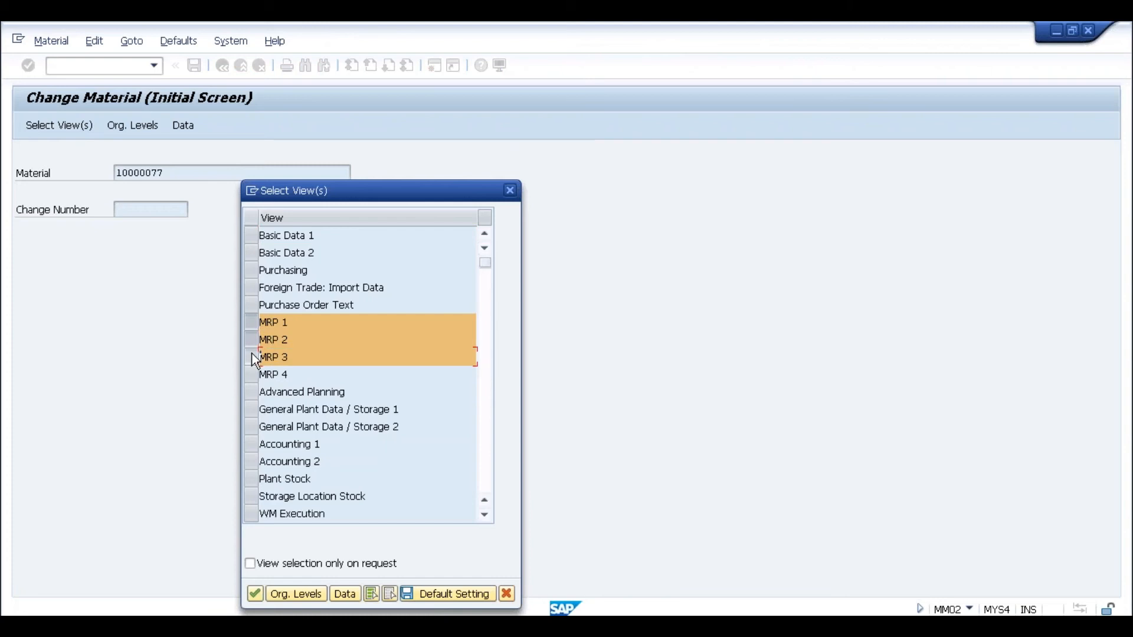
click(254, 374)
click(253, 592)
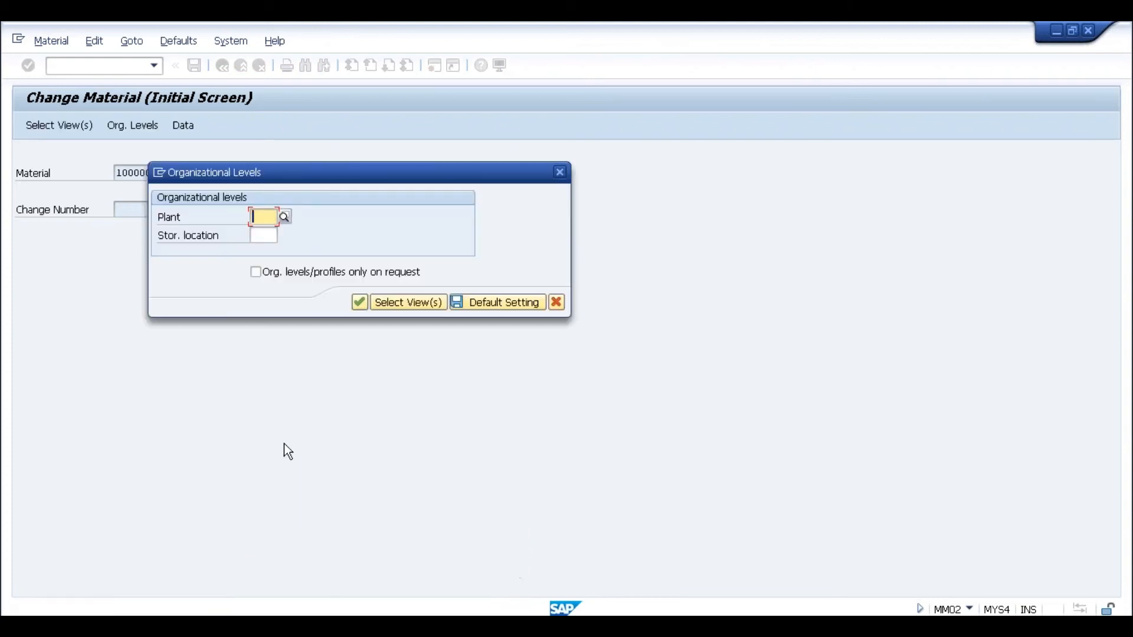
Enter plant SL01 as the organizational level and open the material's MRP data.
text(s101)
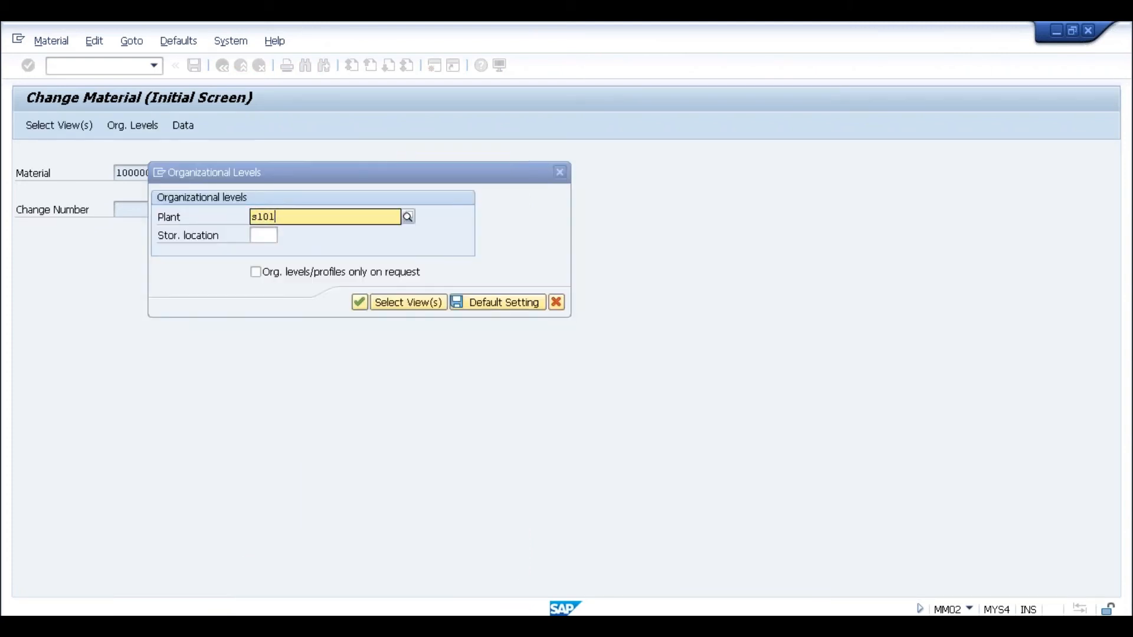
key(Tab)
text(sl01)
key(Return)
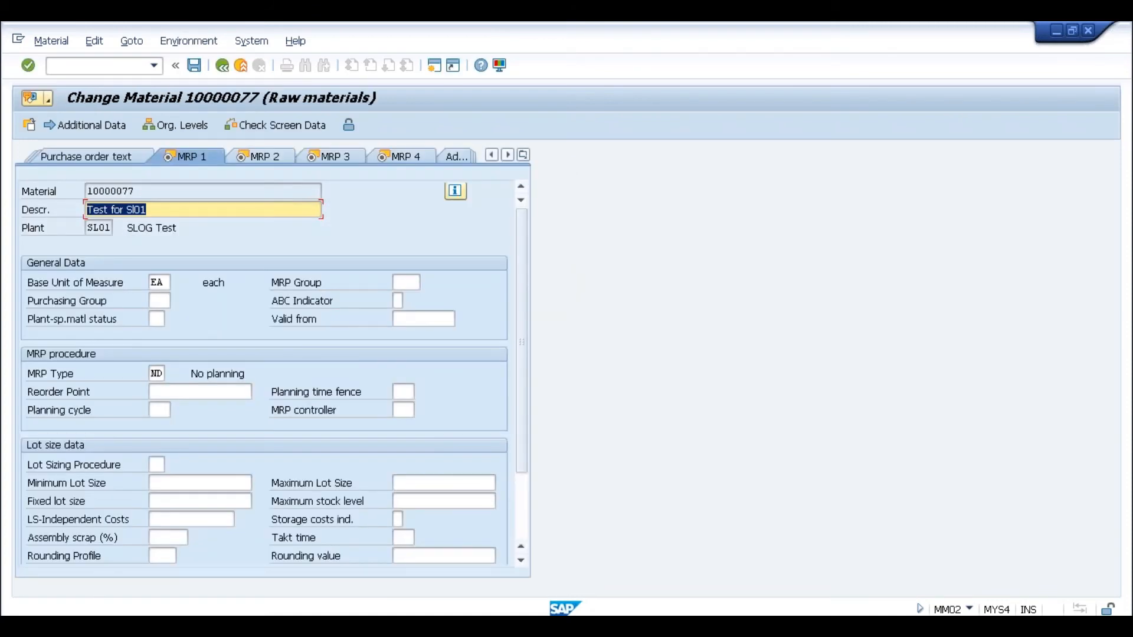
Set the material's MRP type to PD and try 001 as its MRP controller.
click(165, 373)
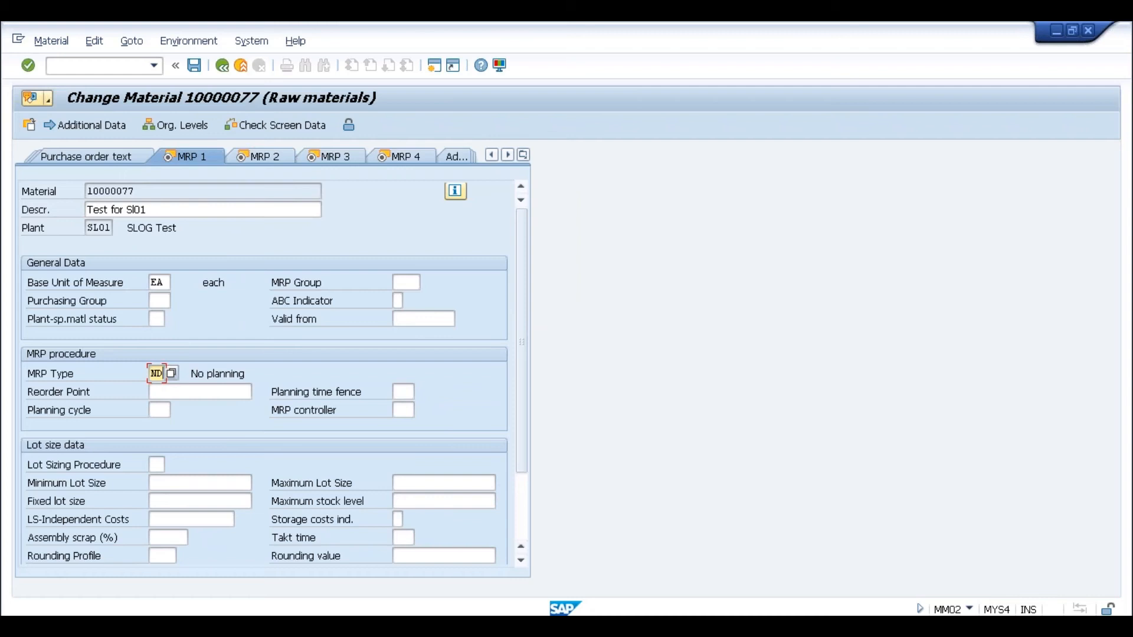
key(F4)
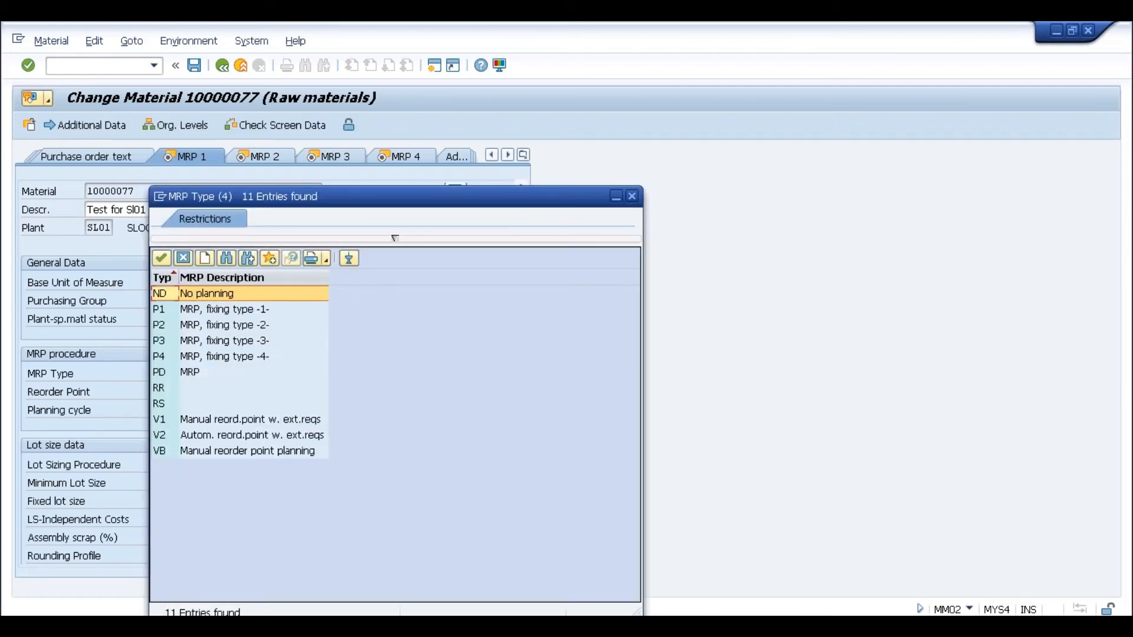
click(188, 374)
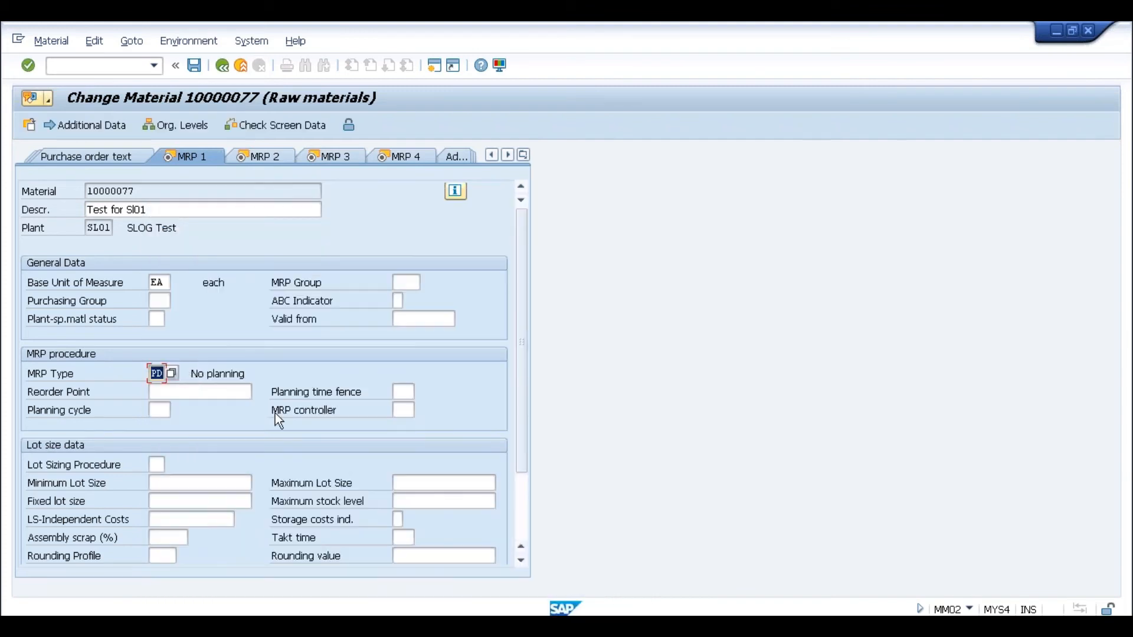
key(Return)
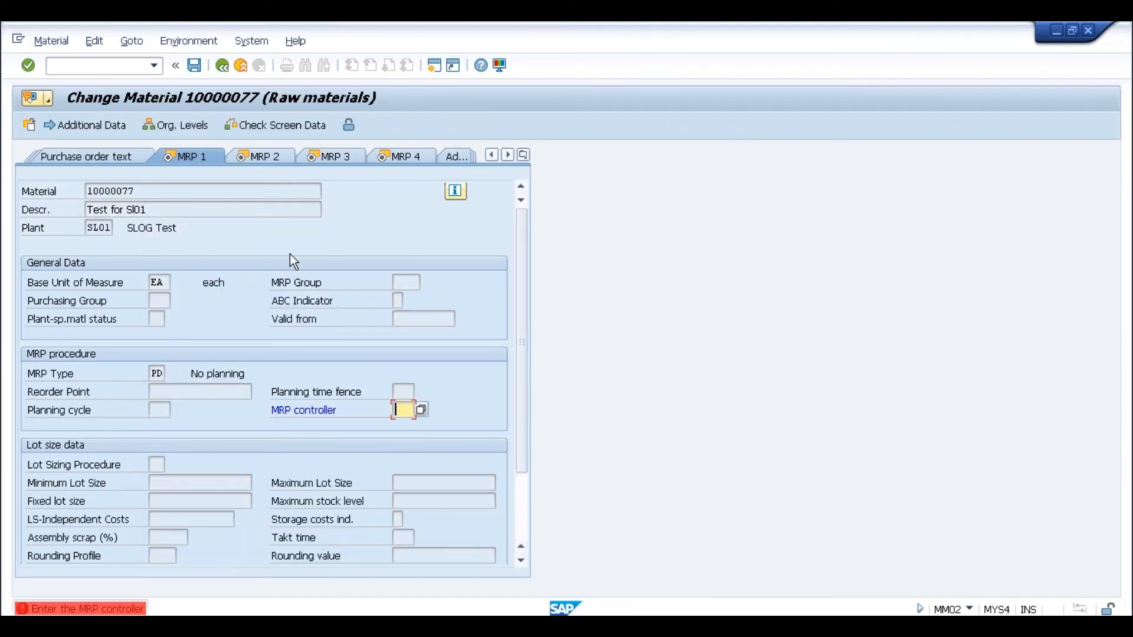
click(398, 423)
key(Return)
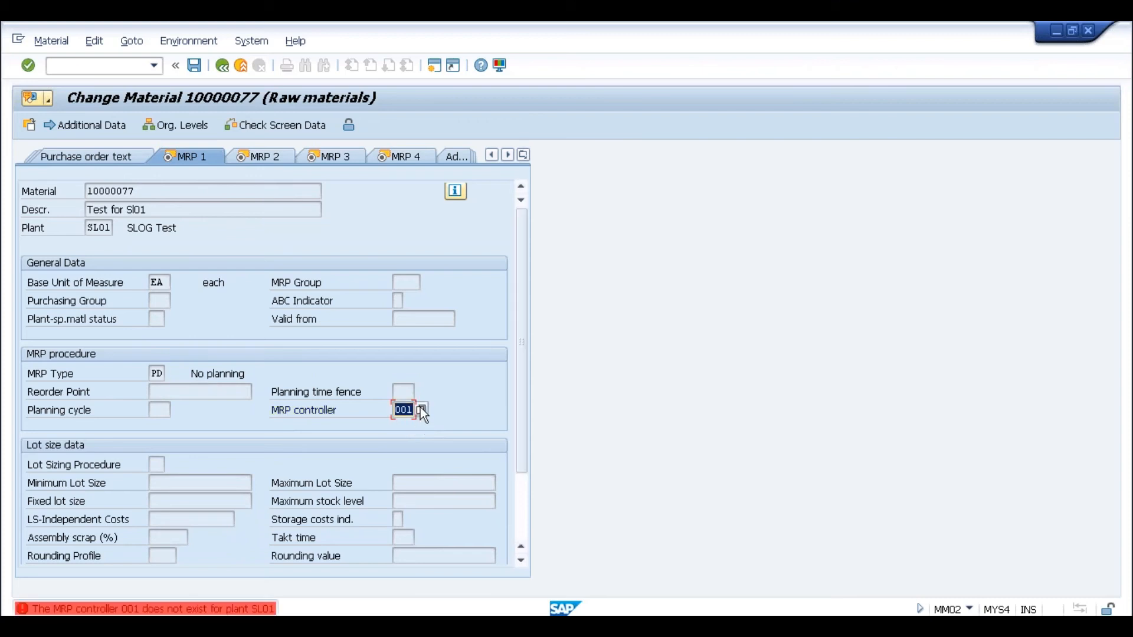
Open the Define MRP Controllers customizing activity from the MRP controller value help without specifying a project.
click(421, 409)
click(226, 327)
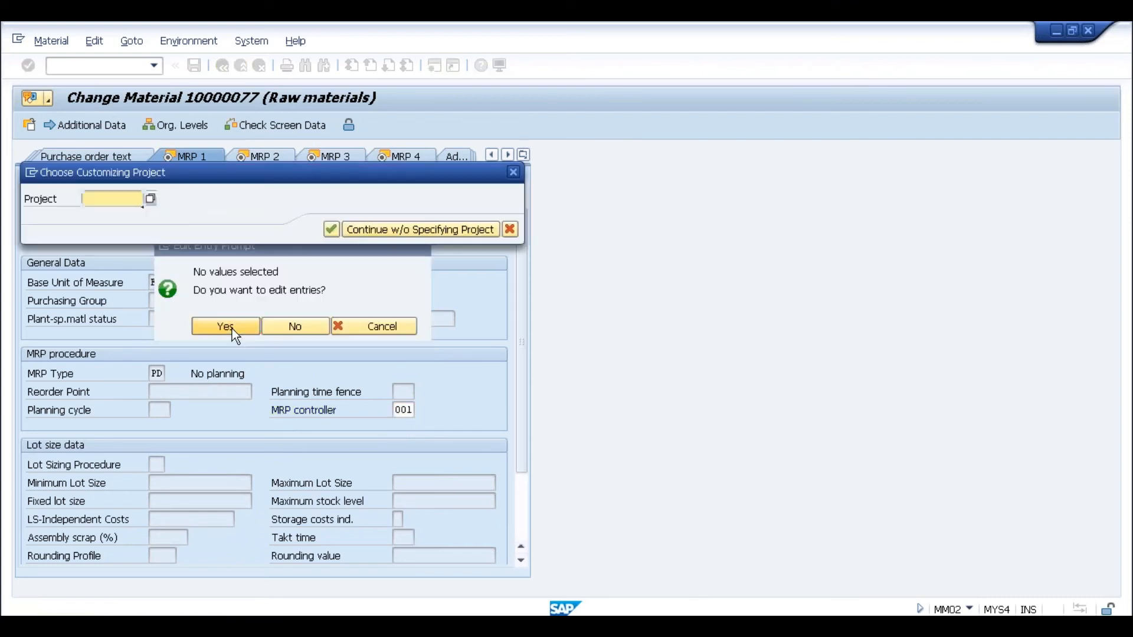
click(445, 229)
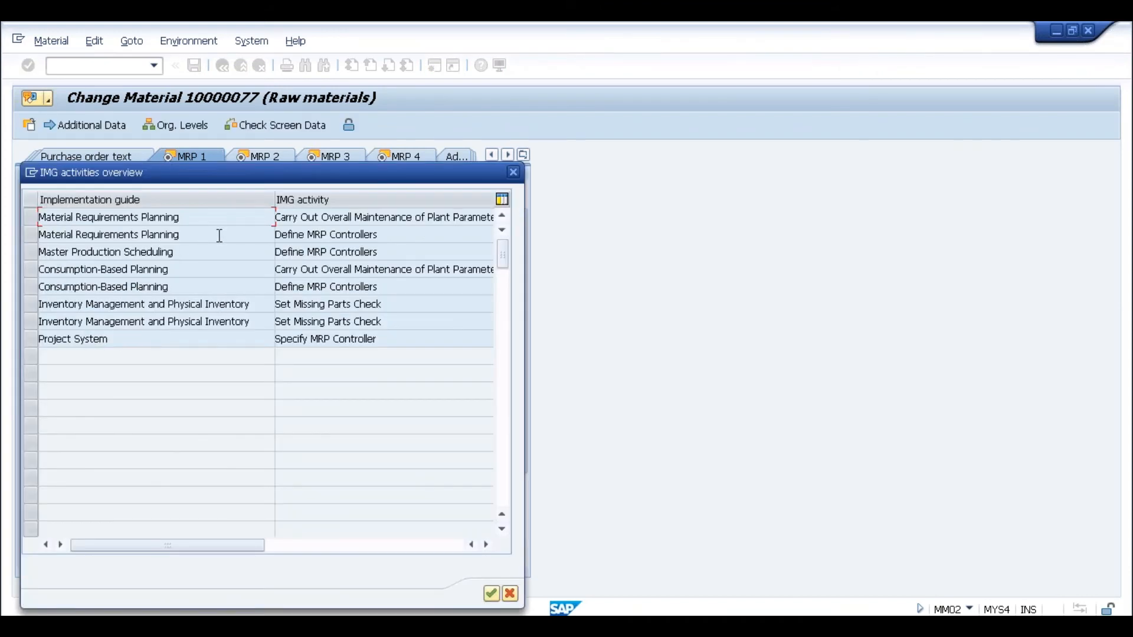
double_click(324, 234)
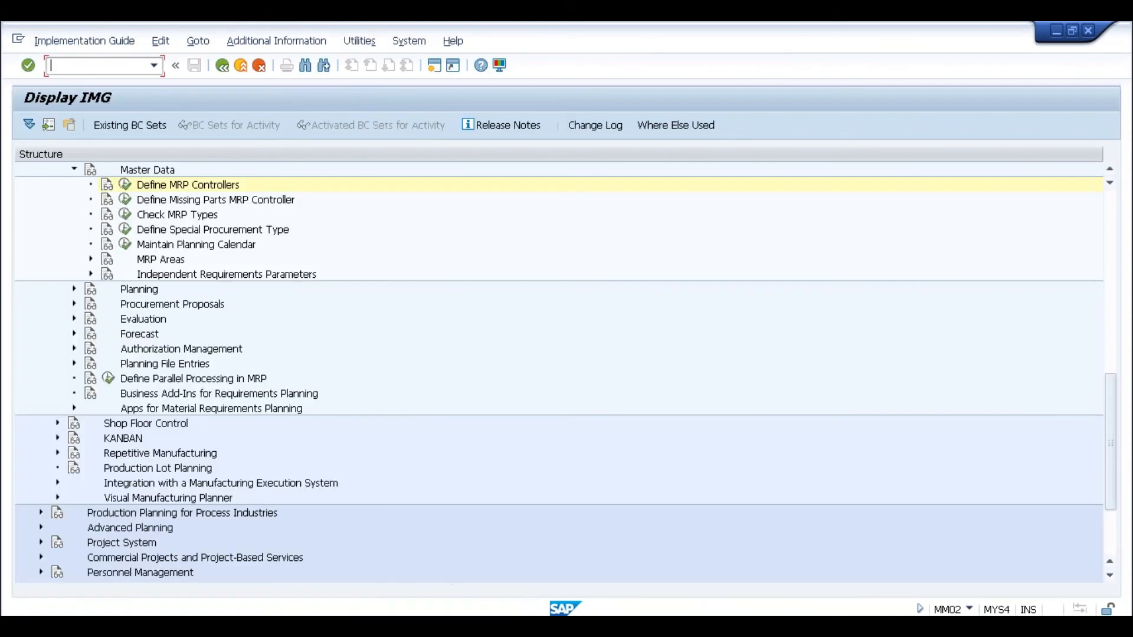
click(124, 185)
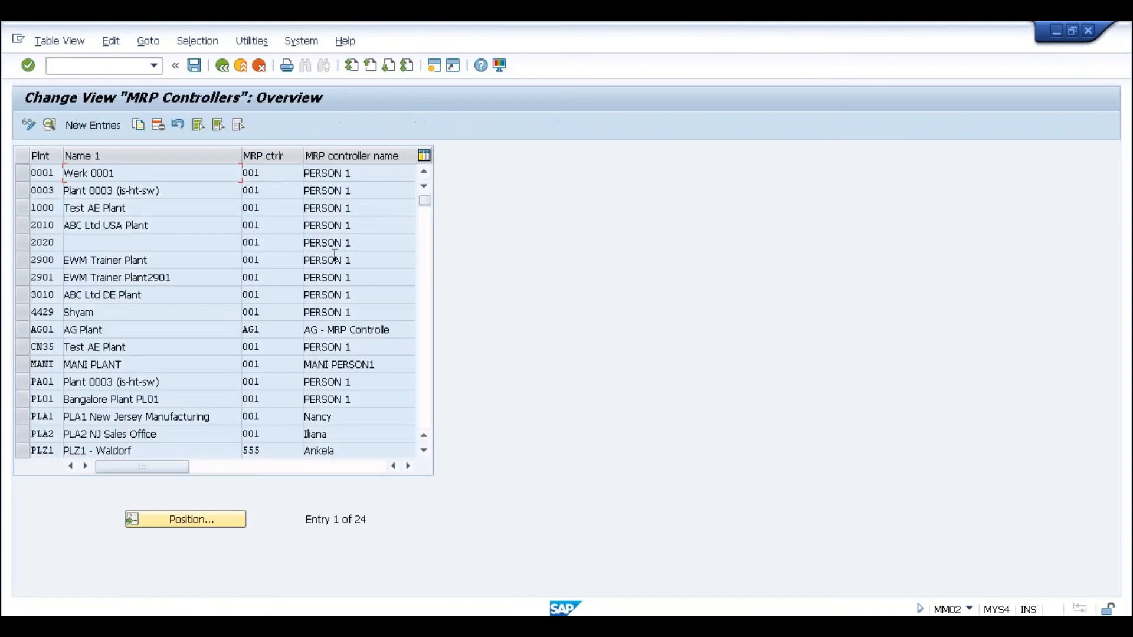
Copy the MRP controller 001 entry of plant 0001 to plant SL01 and save it in the proposed customizing request.
click(20, 179)
click(139, 124)
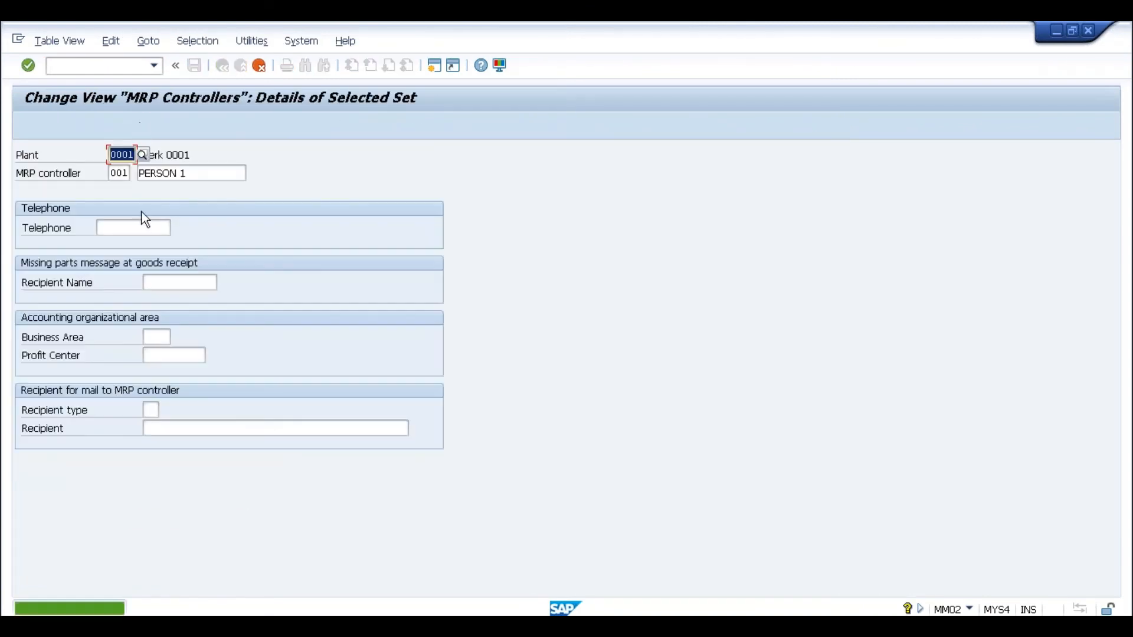
text(SL01)
key(Return)
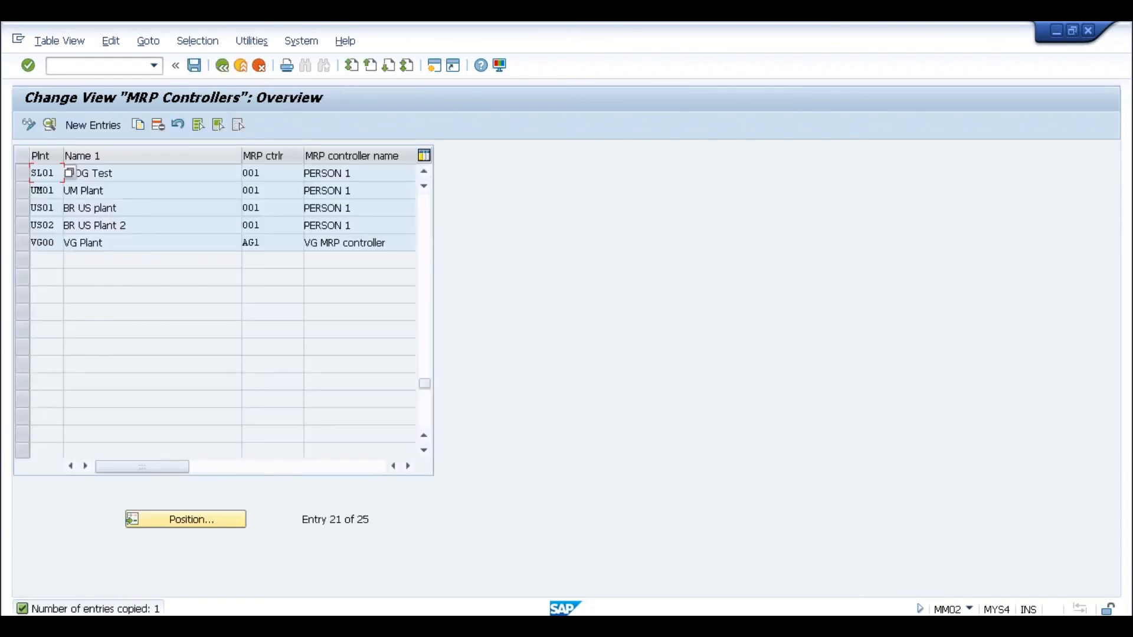
click(194, 67)
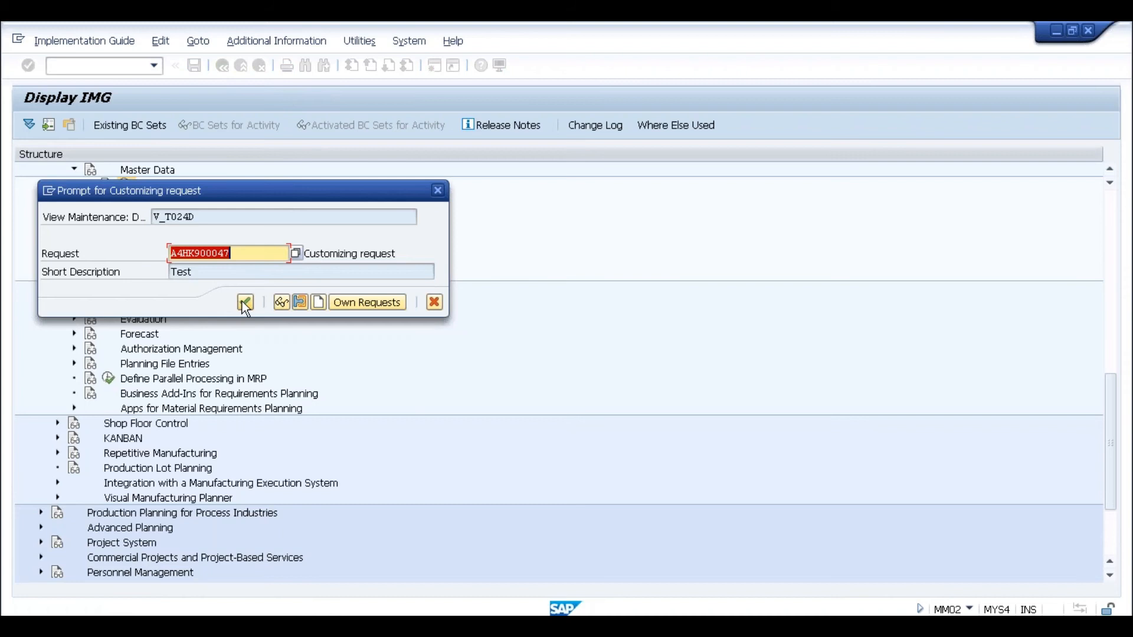
click(245, 302)
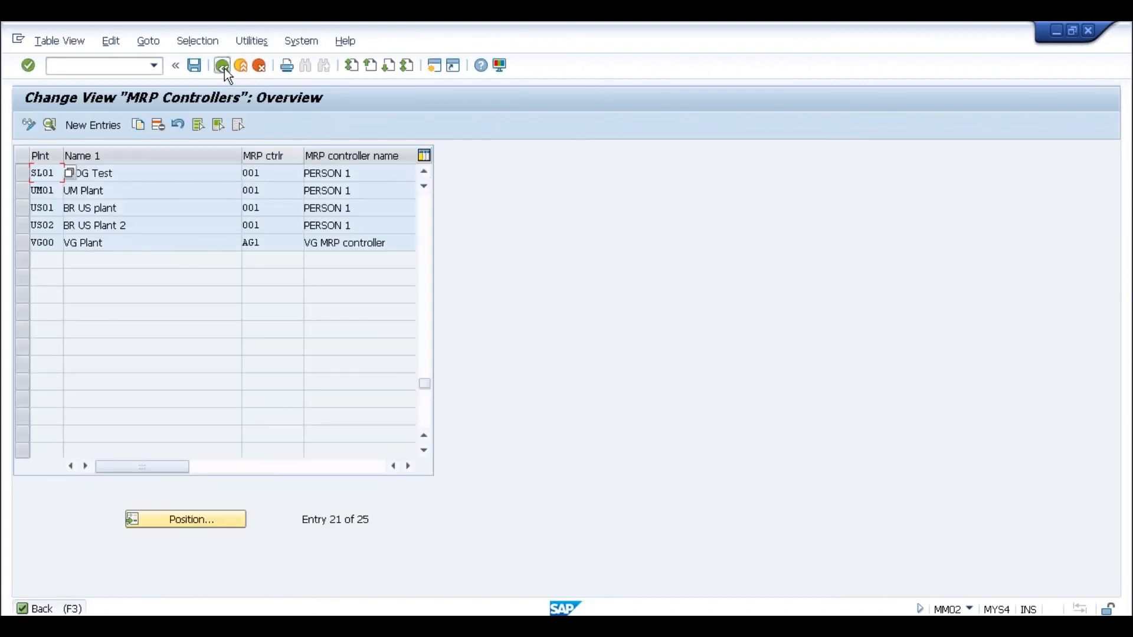
Return to the material's MRP data and assign MRP controller 001 of plant SL01.
click(223, 66)
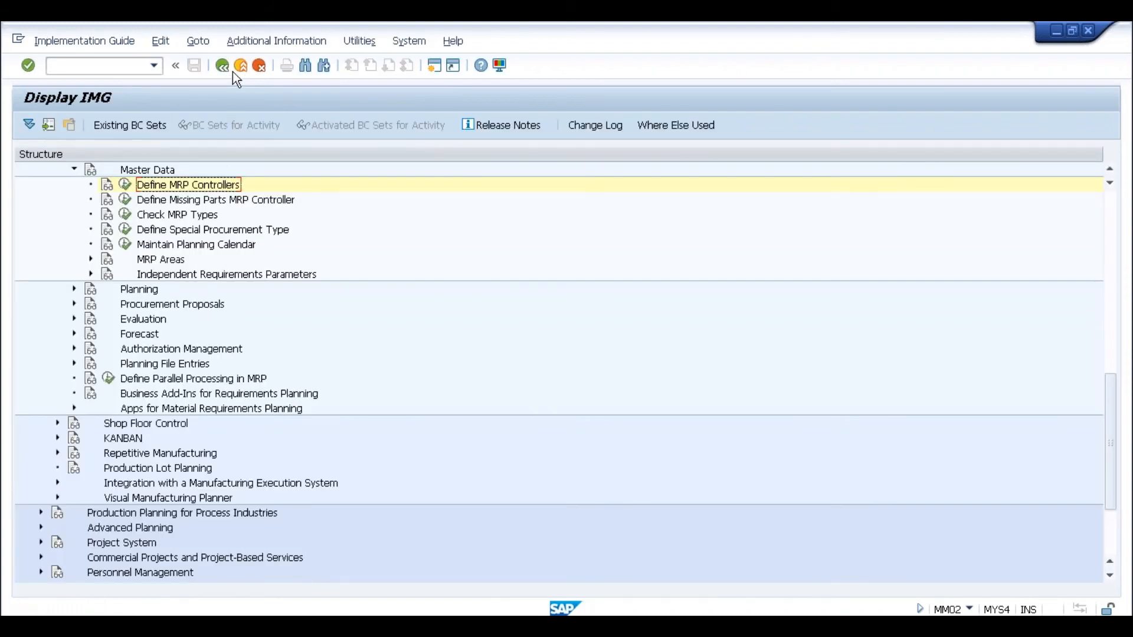
click(222, 64)
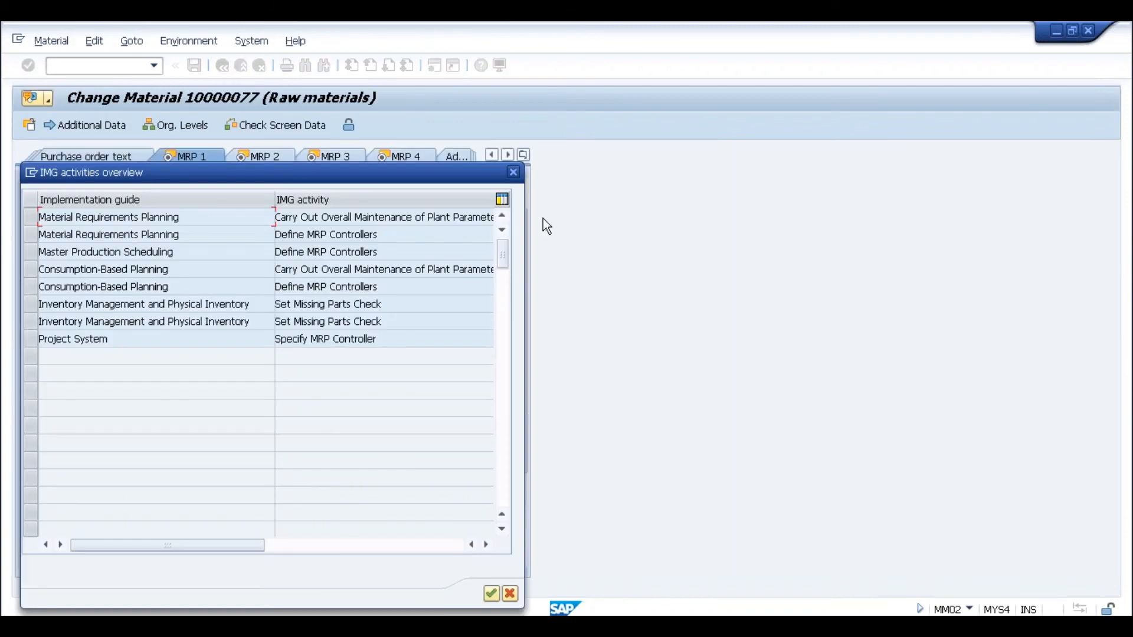
click(514, 173)
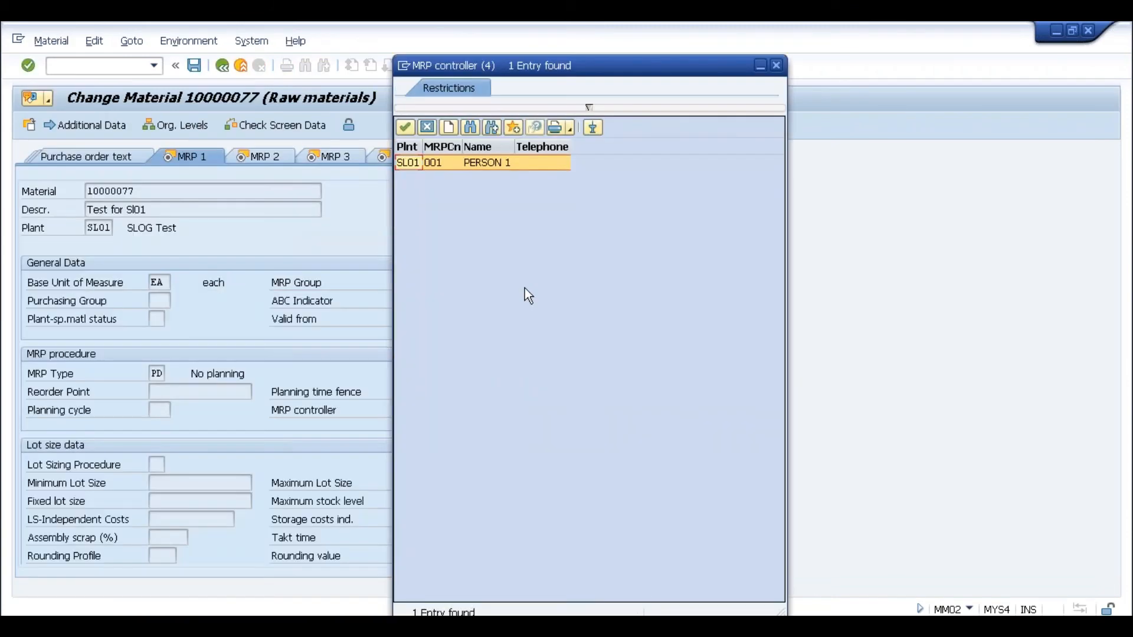
double_click(412, 164)
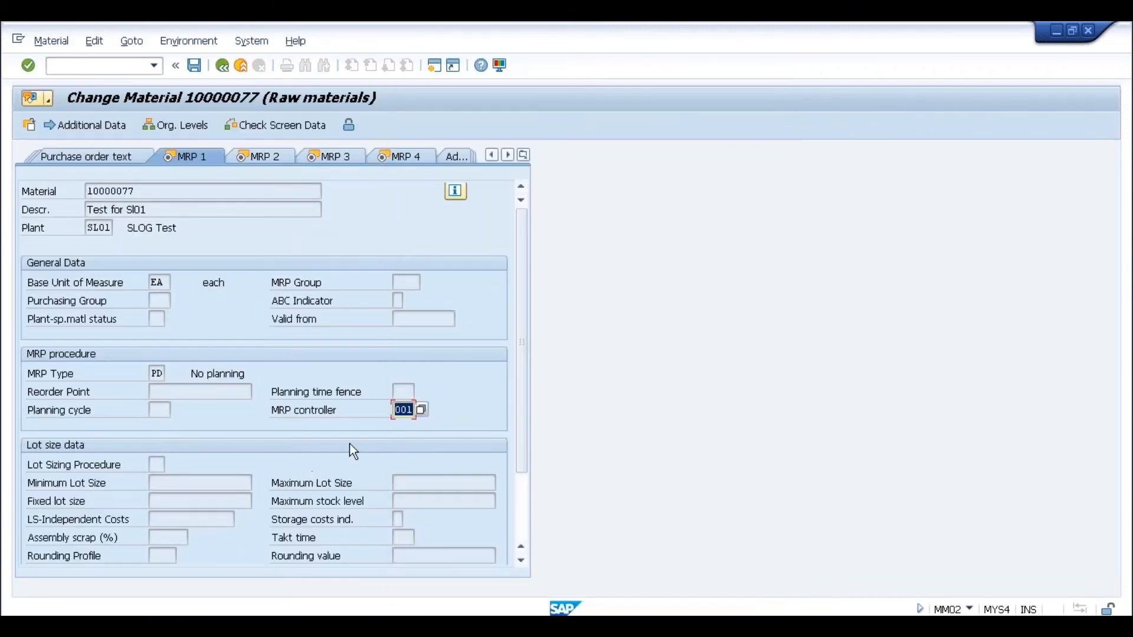
Set the material's lot sizing procedure to EX (lot-for-lot order quantity) from the value help and continue to the MRP 2 view.
key(Return)
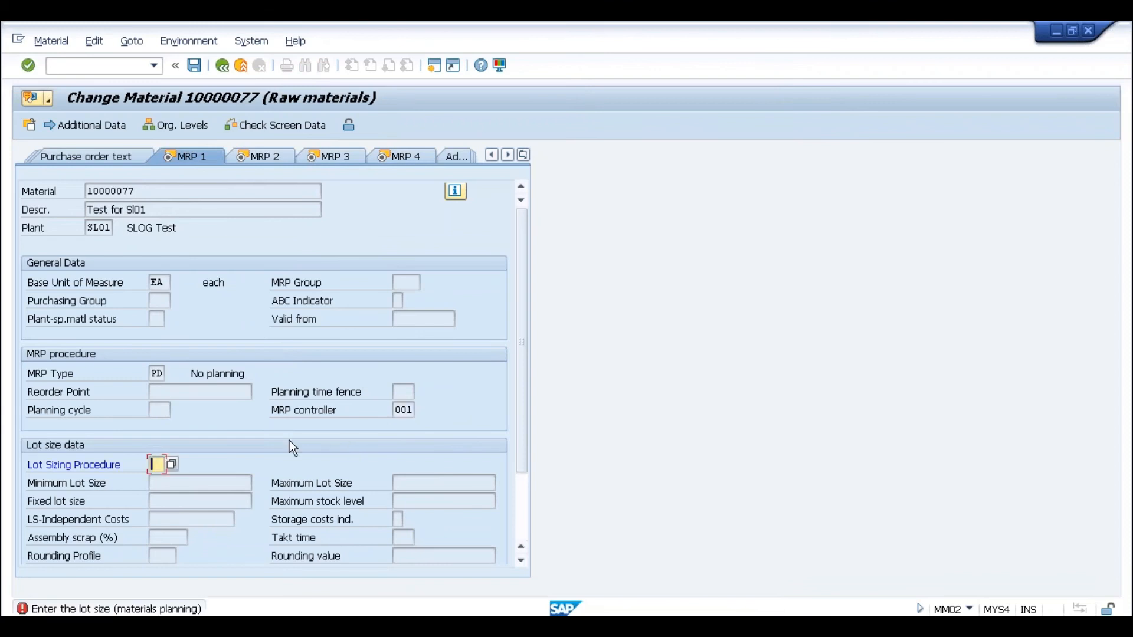
click(172, 464)
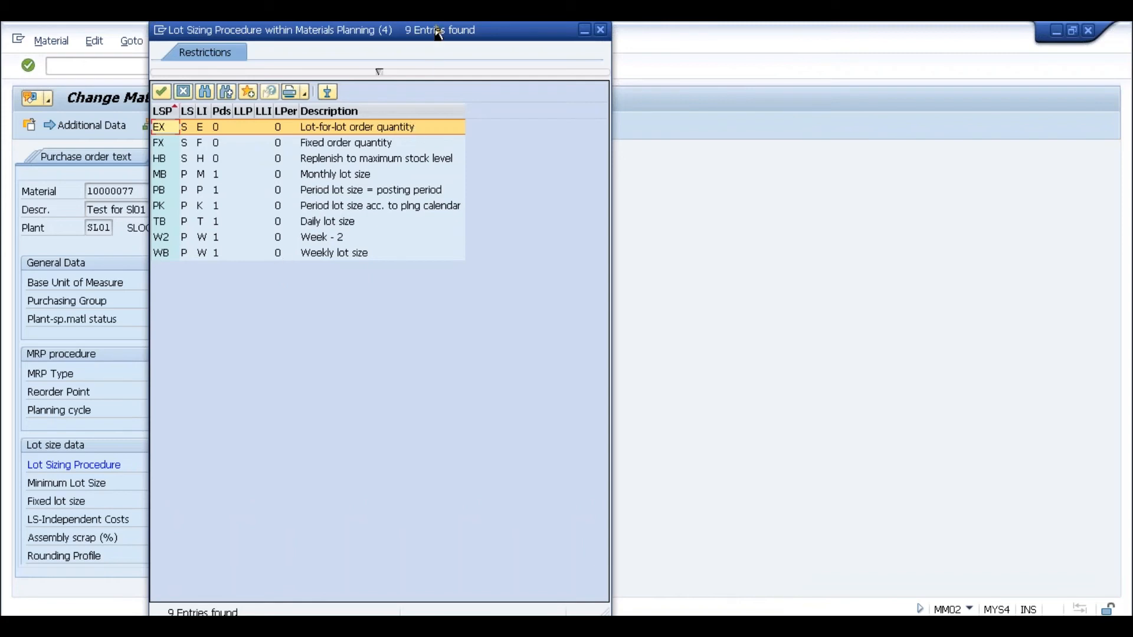
click(792, 33)
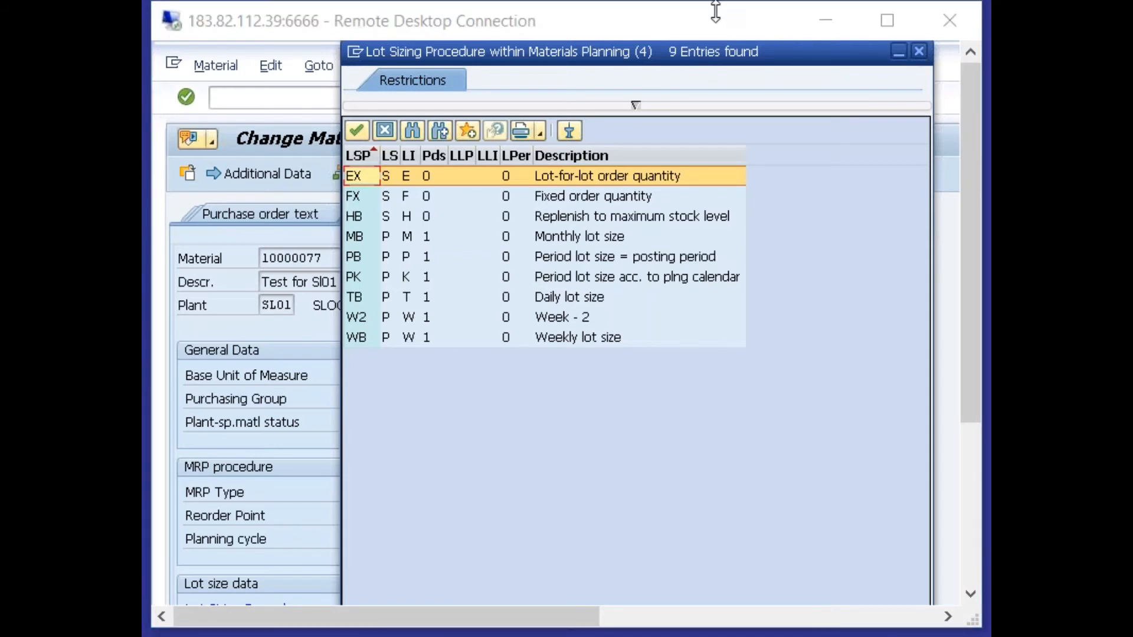
double_click(716, 16)
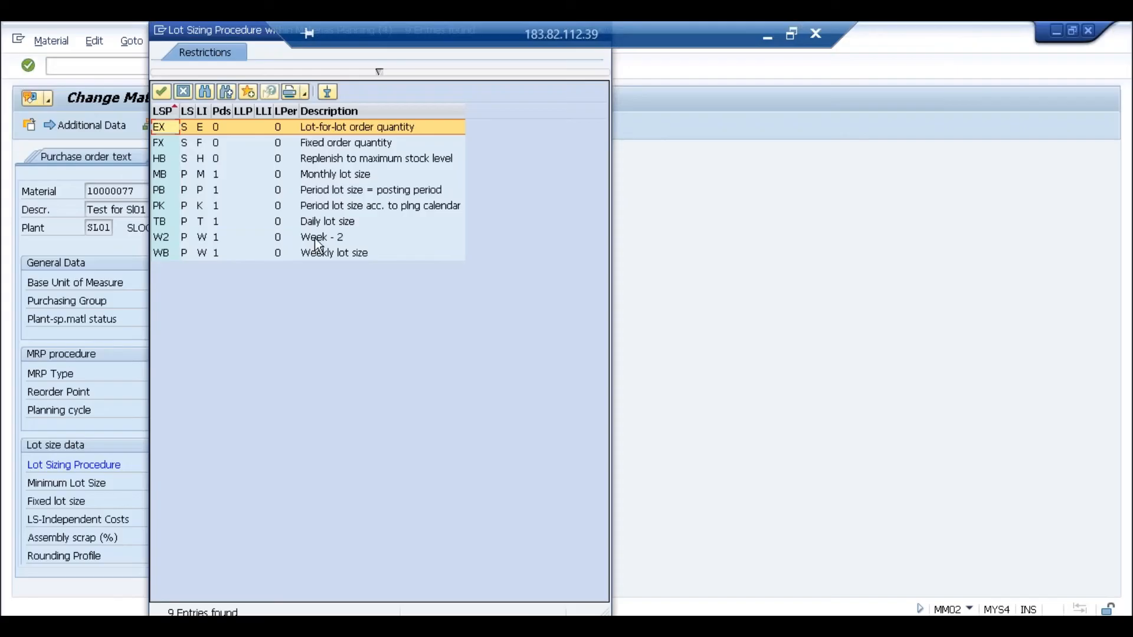
double_click(289, 132)
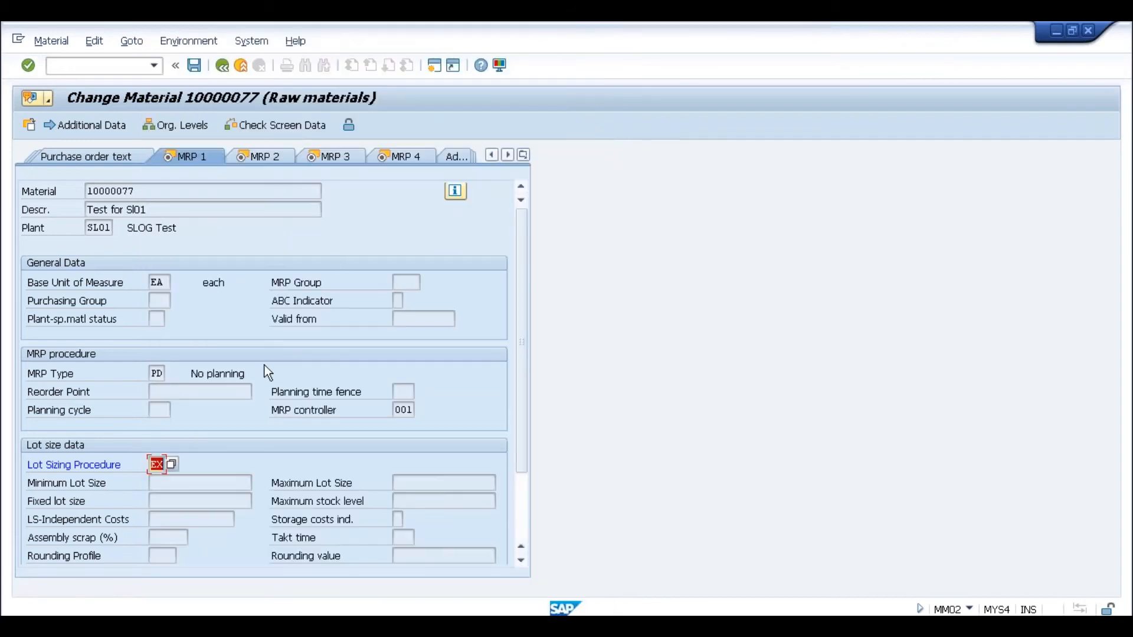
key(Return)
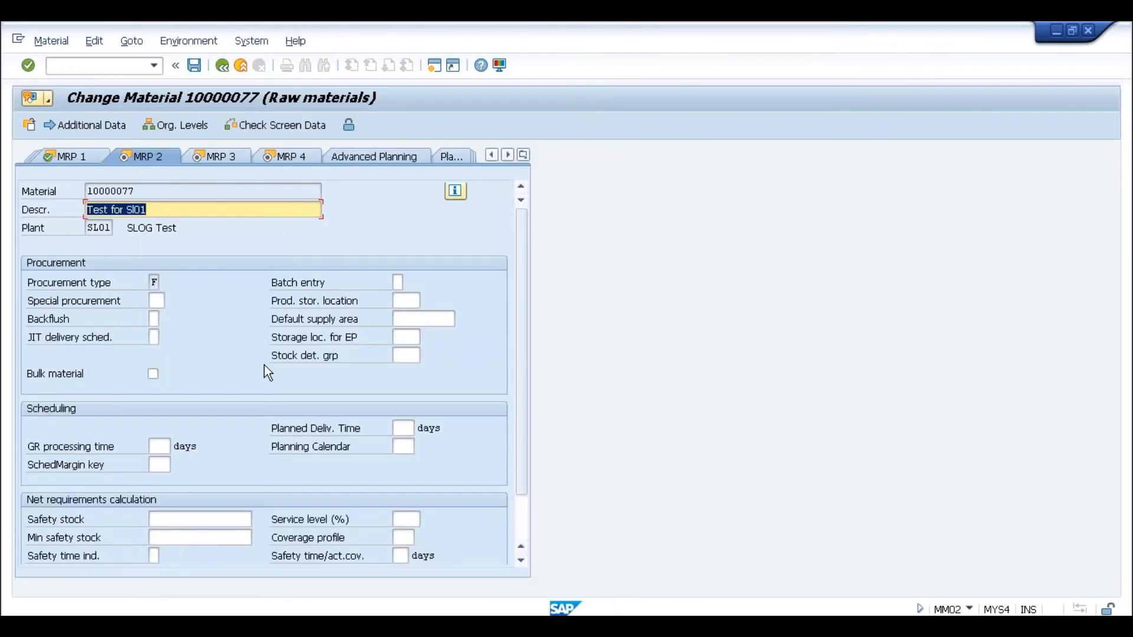
Set the planned delivery time to 4 days, accept the remaining MRP views, and save the material.
key(Return)
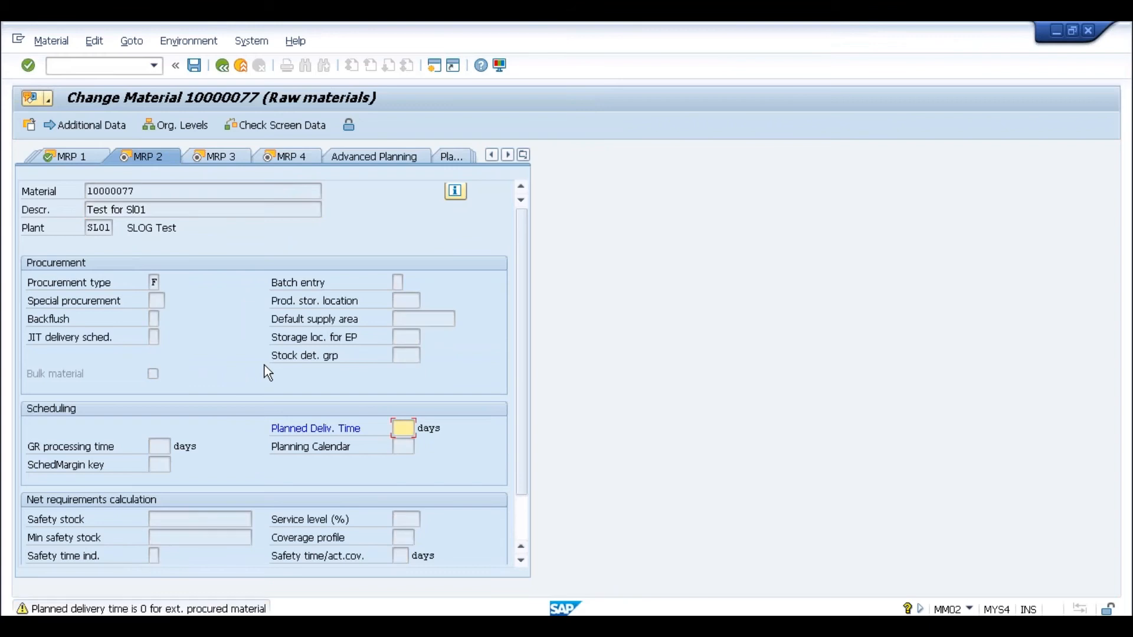
text(4)
key(Return)
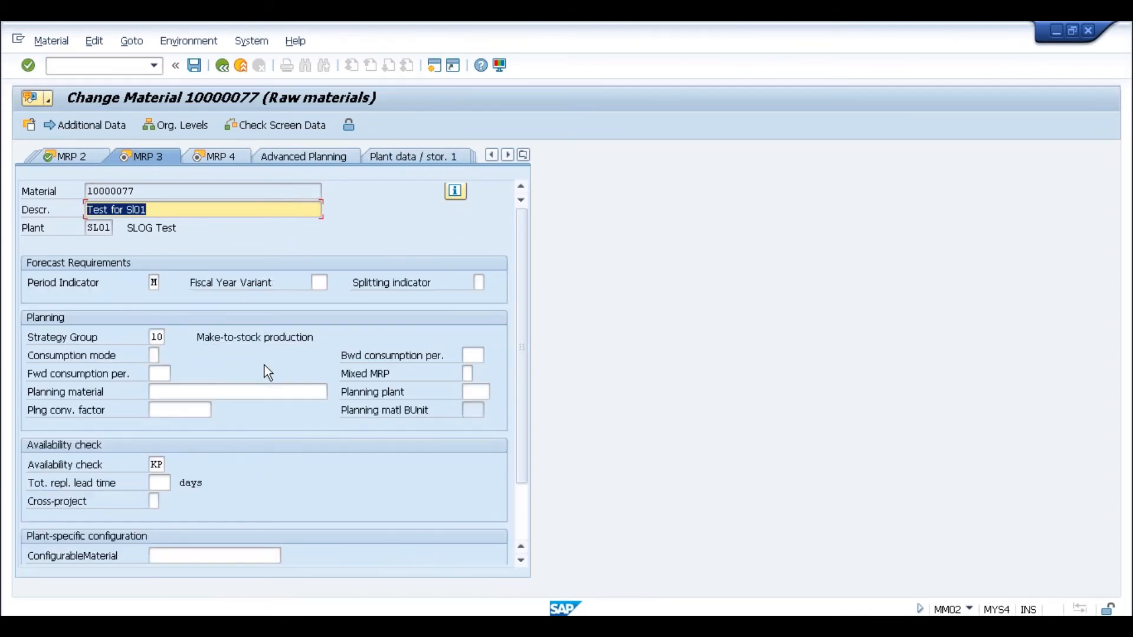
key(Return)
key(Return)
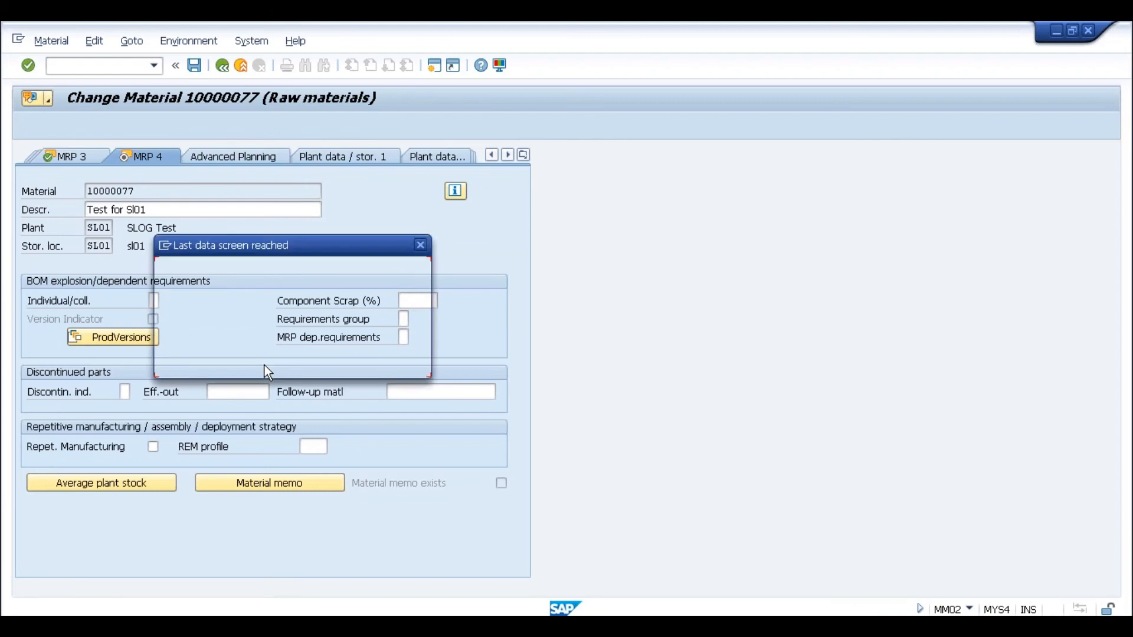
click(240, 365)
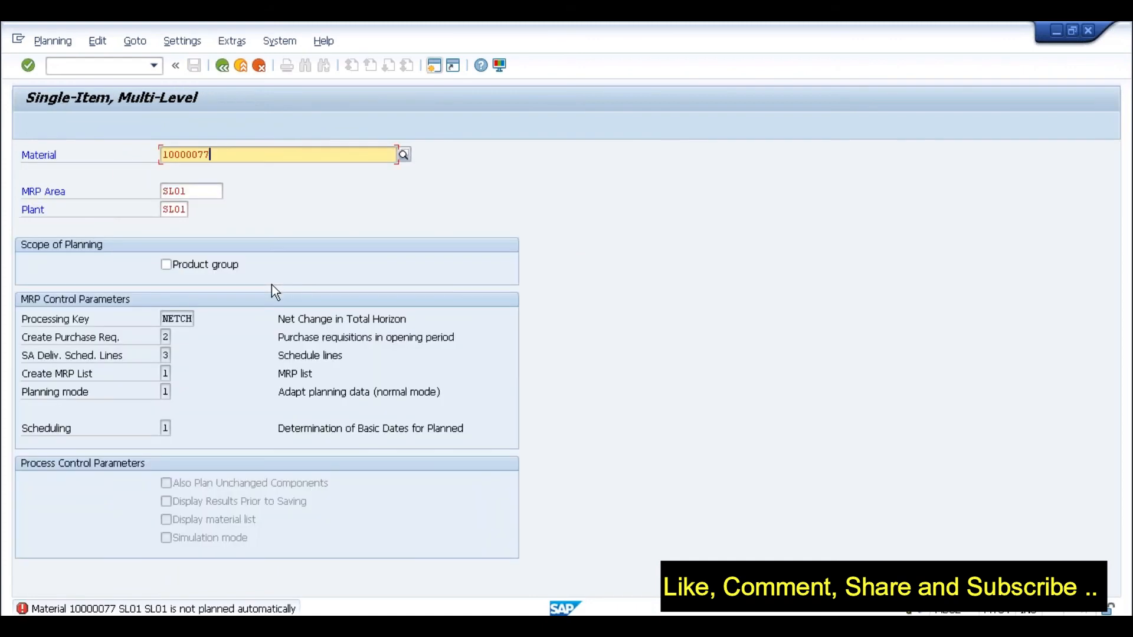
Restart transaction MD02 and run single-item, multi-level planning for material 10000077 in plant SL01, then return to its initial screen.
click(28, 66)
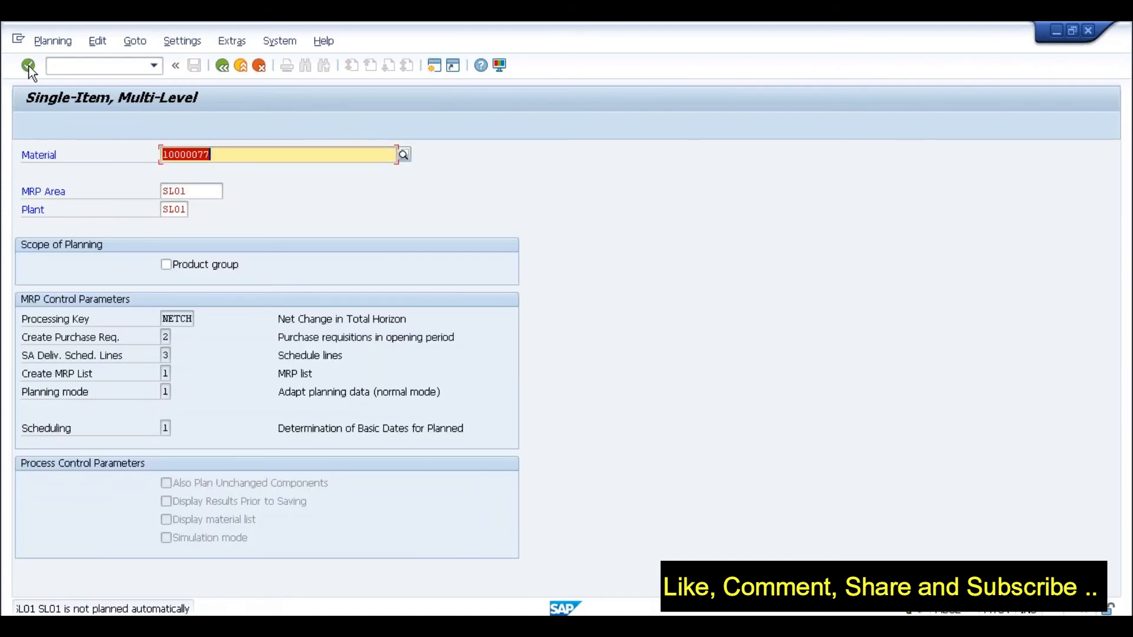
click(132, 67)
text(/nmd02)
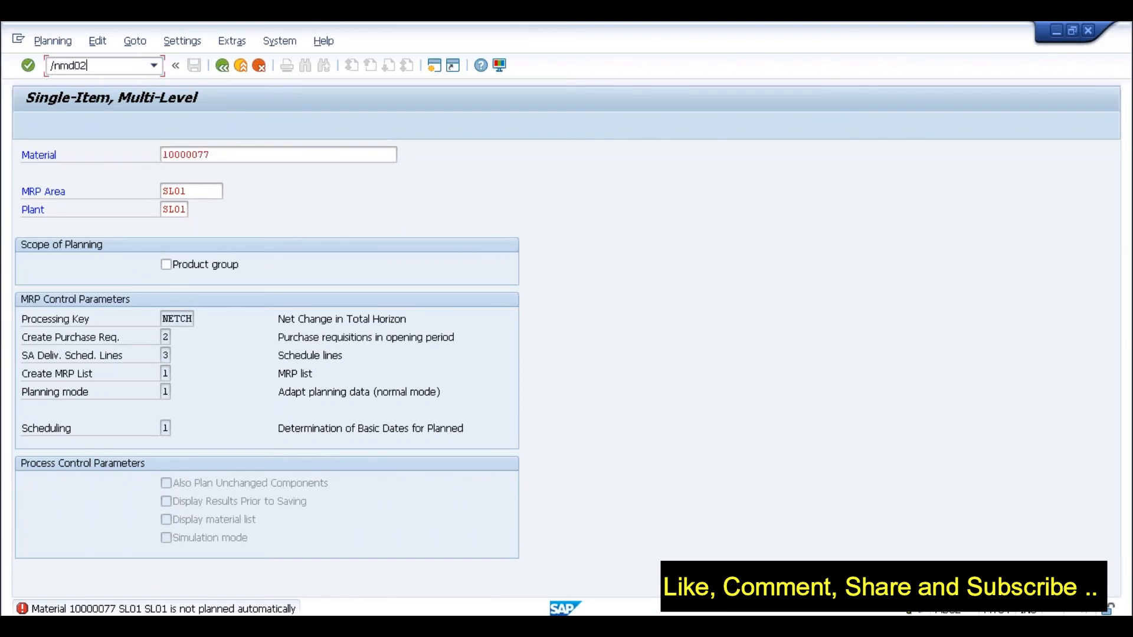
key(Return)
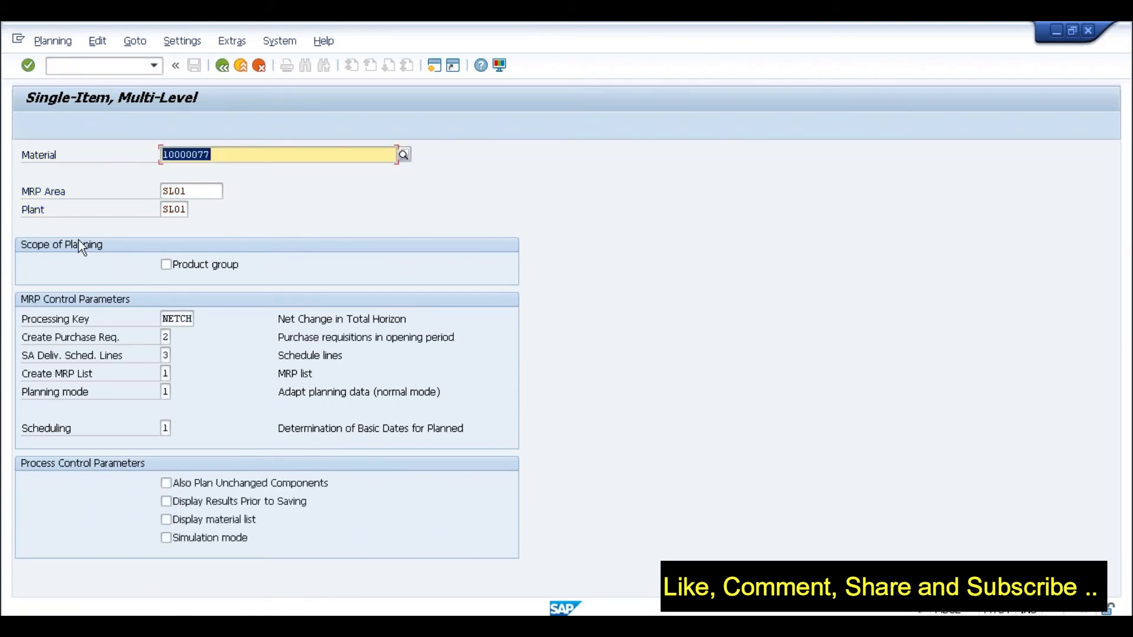
click(33, 70)
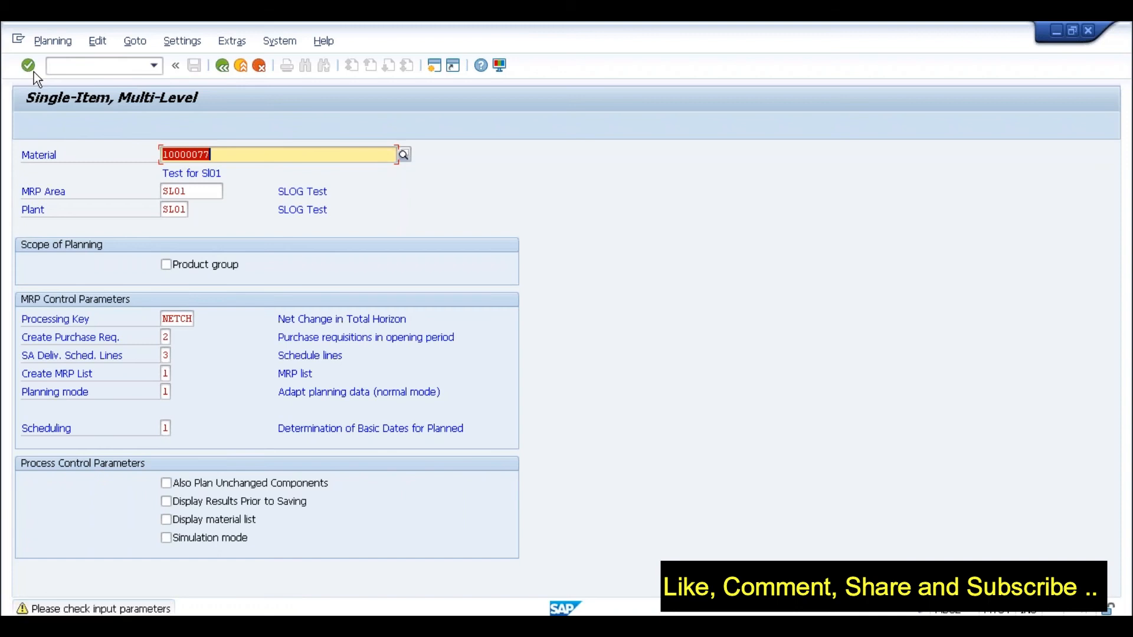
click(33, 72)
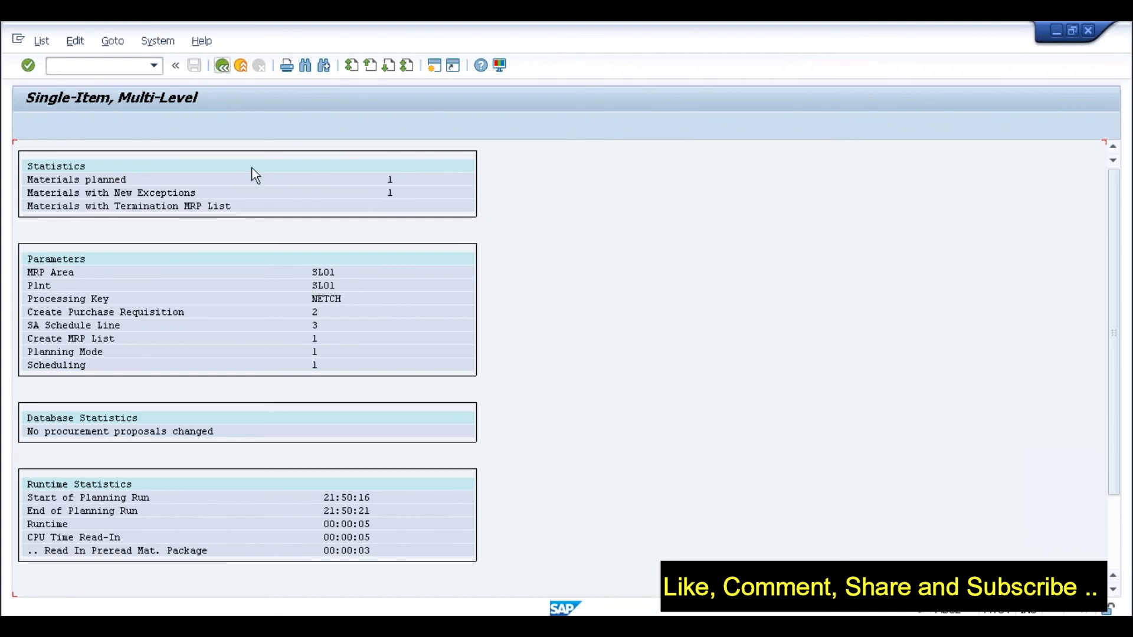
click(222, 65)
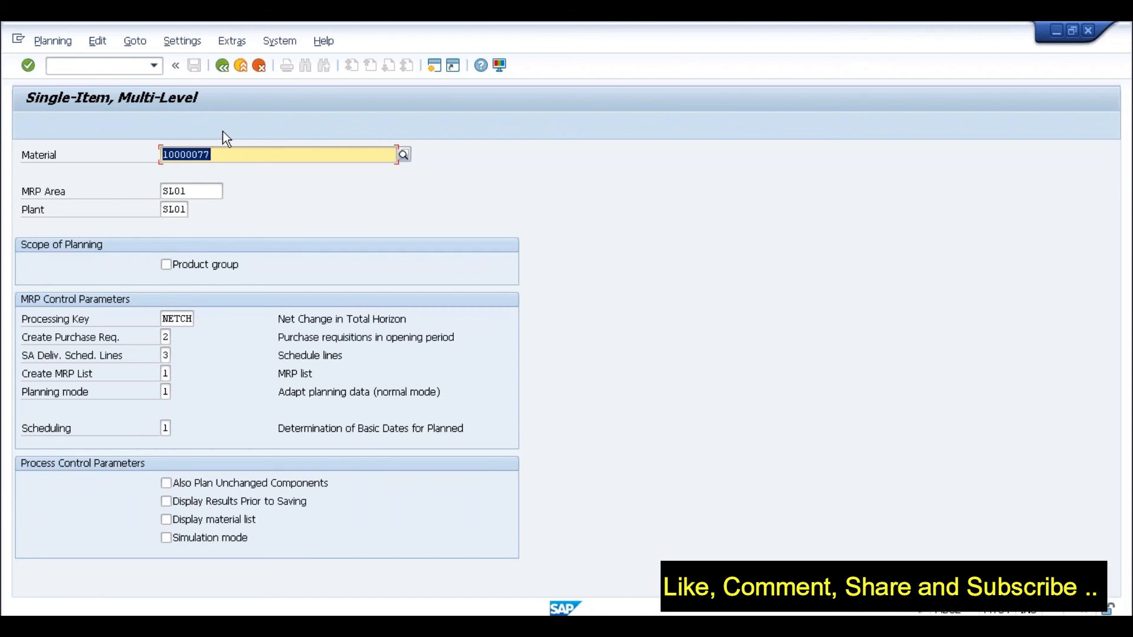
Switch to the Change Material session and reopen the MRP views of material 10000077 for plant SL01.
key(alt+Tab)
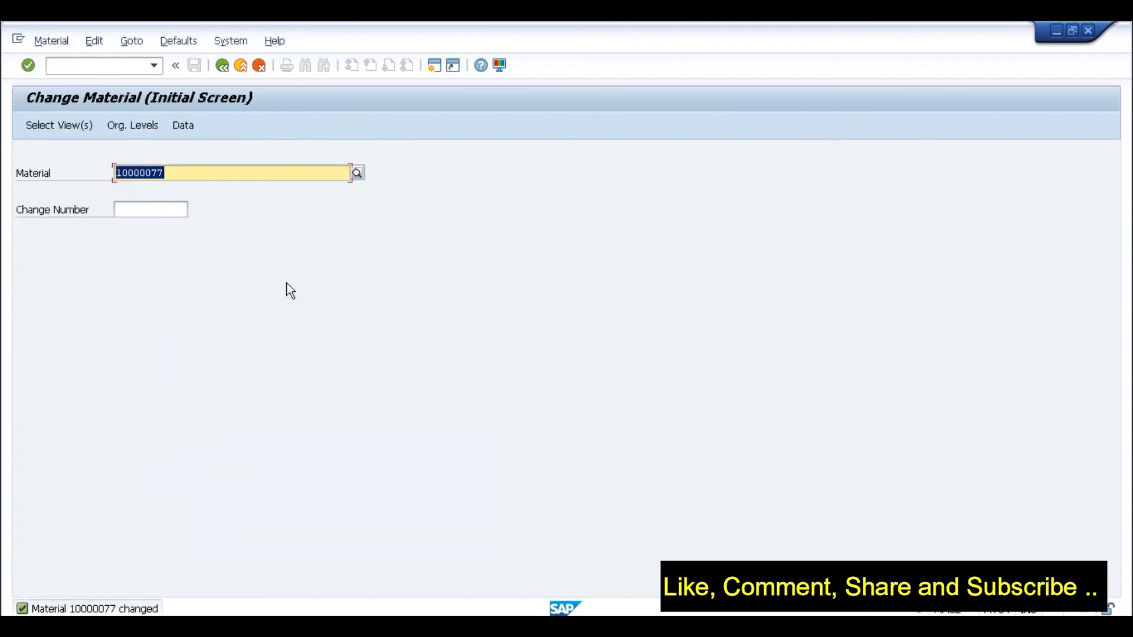
key(Return)
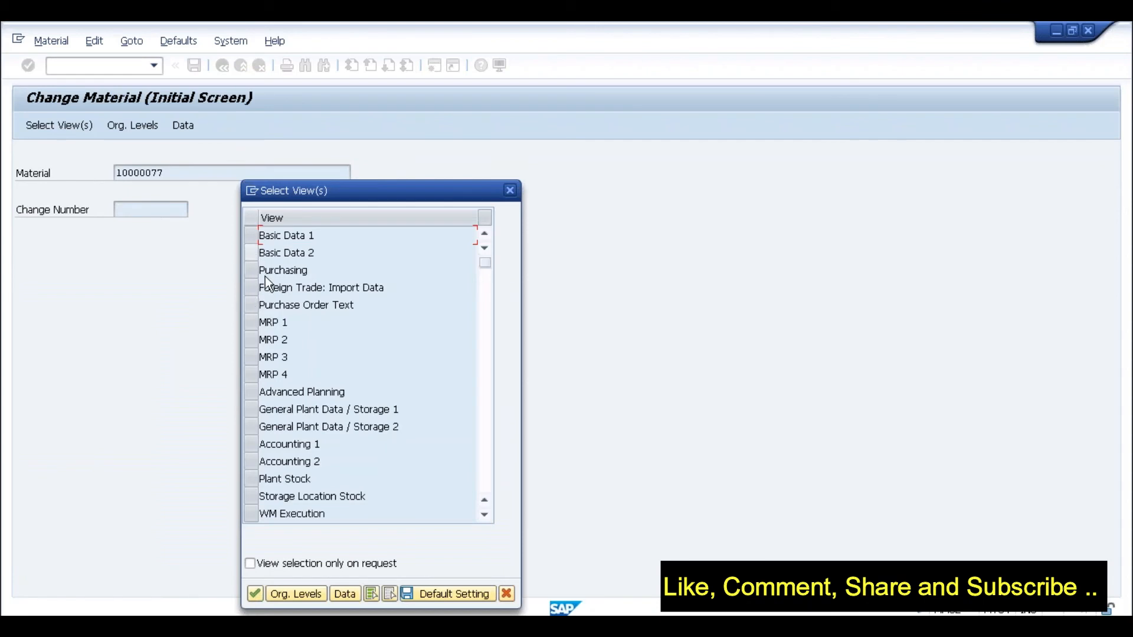
drag(248, 327, 250, 392)
click(254, 596)
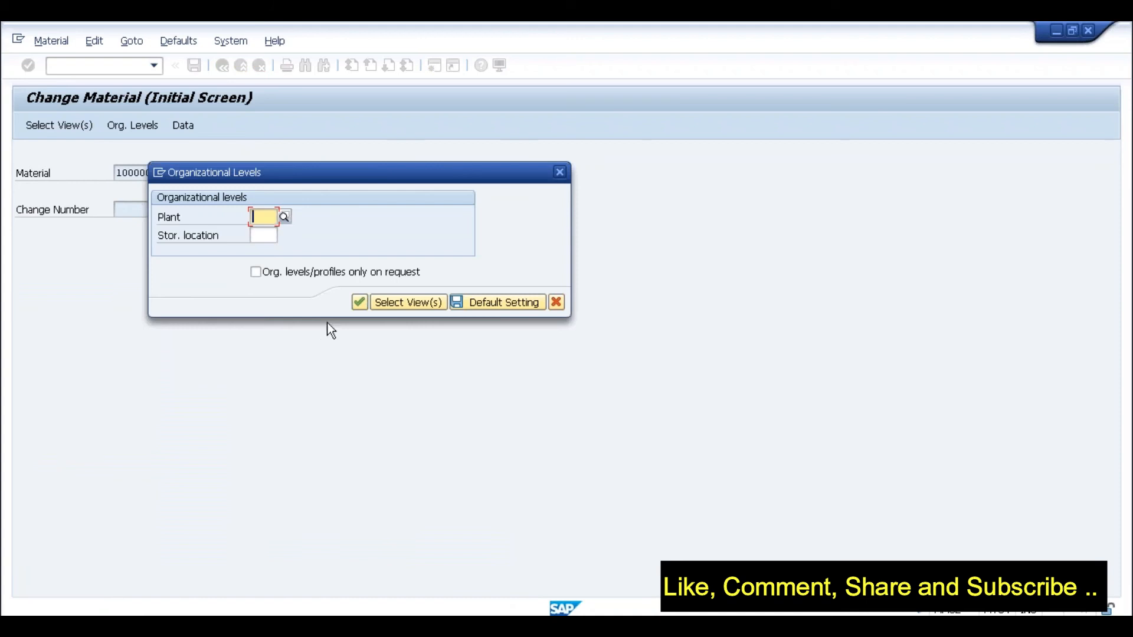
text(SL01)
key(Tab)
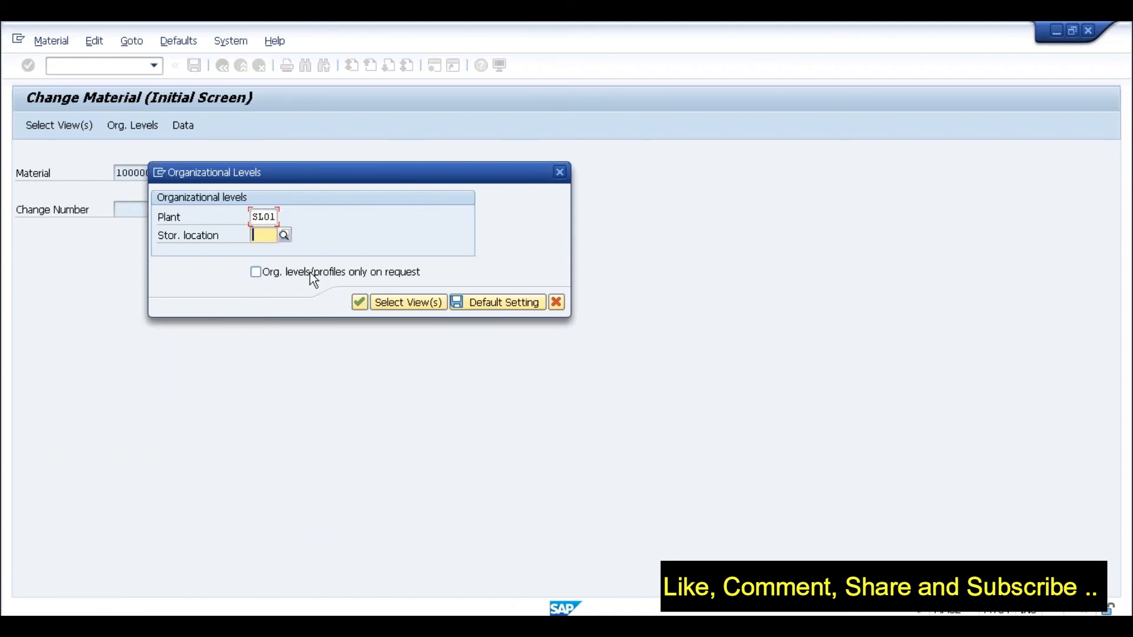
key(Down)
key(Return)
key(Return)
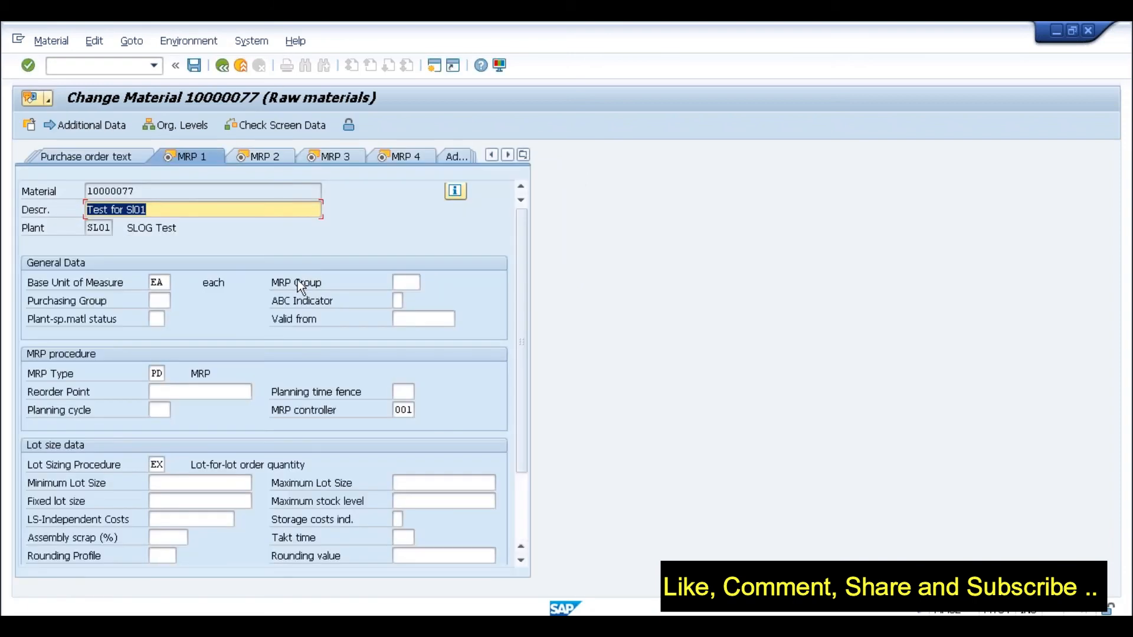
Review the available MRP types in the value help and the reorder point and planning cycle fields of the MRP procedure.
click(163, 370)
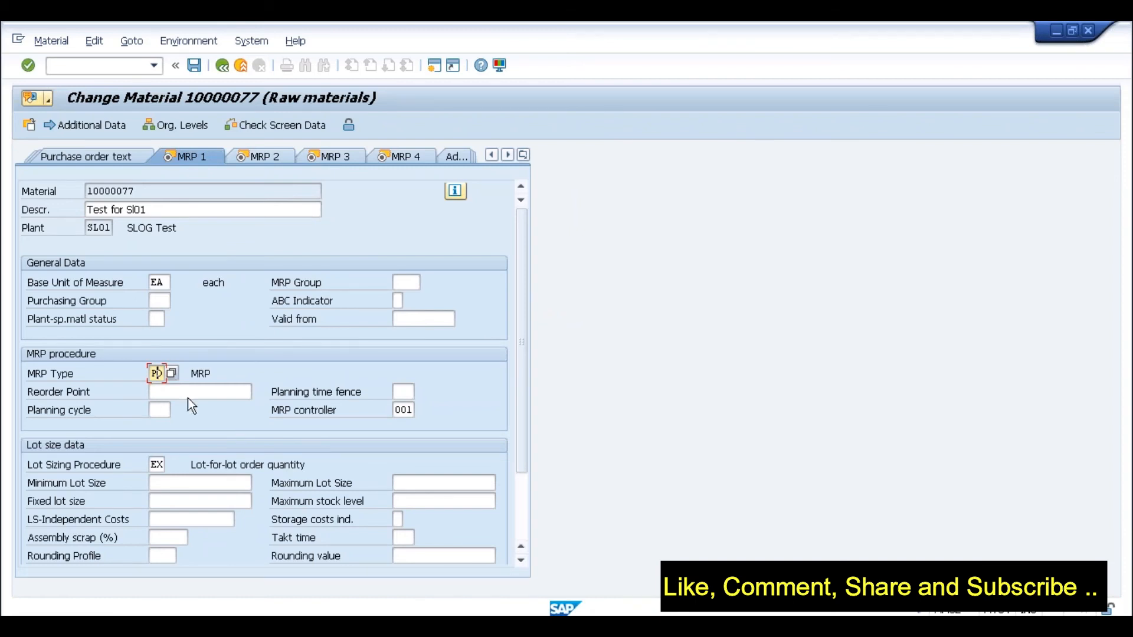
key(F4)
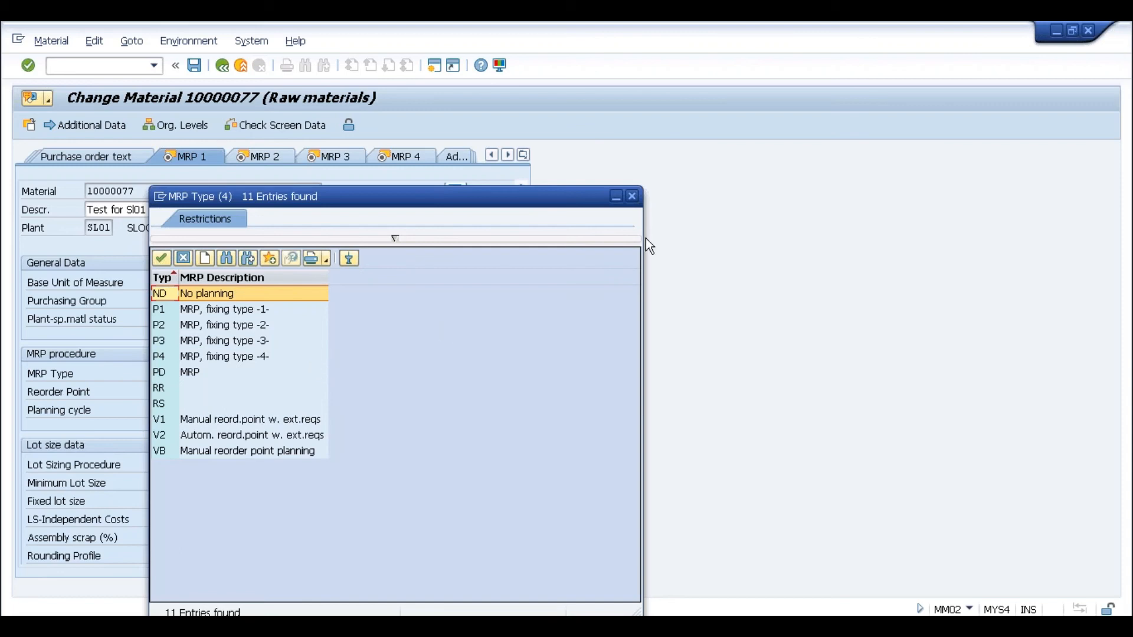
click(635, 200)
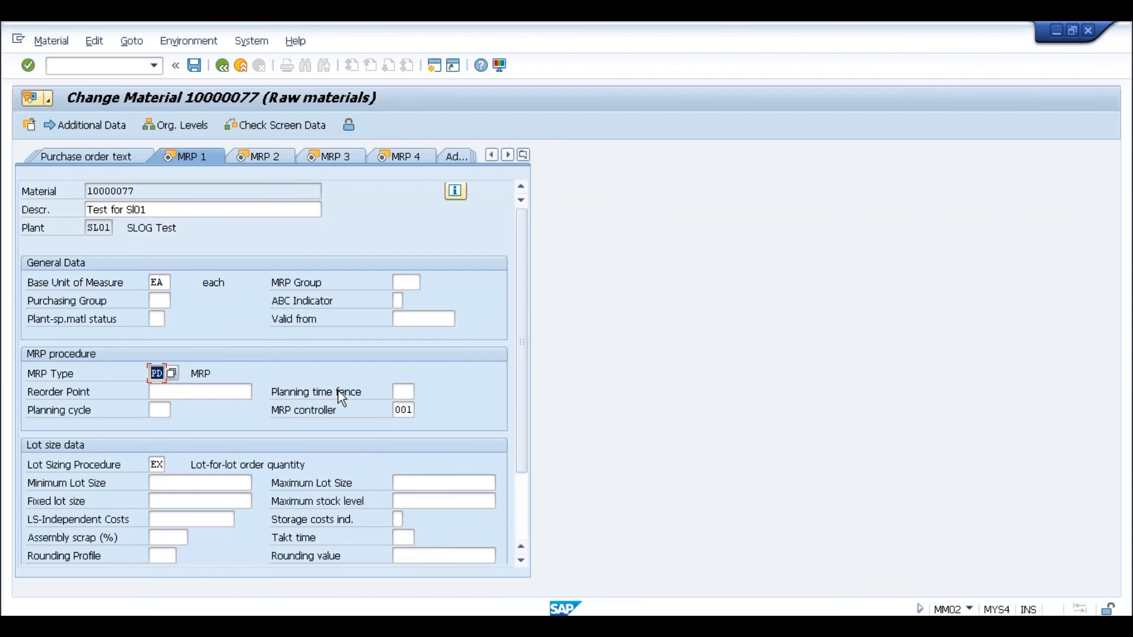
click(172, 374)
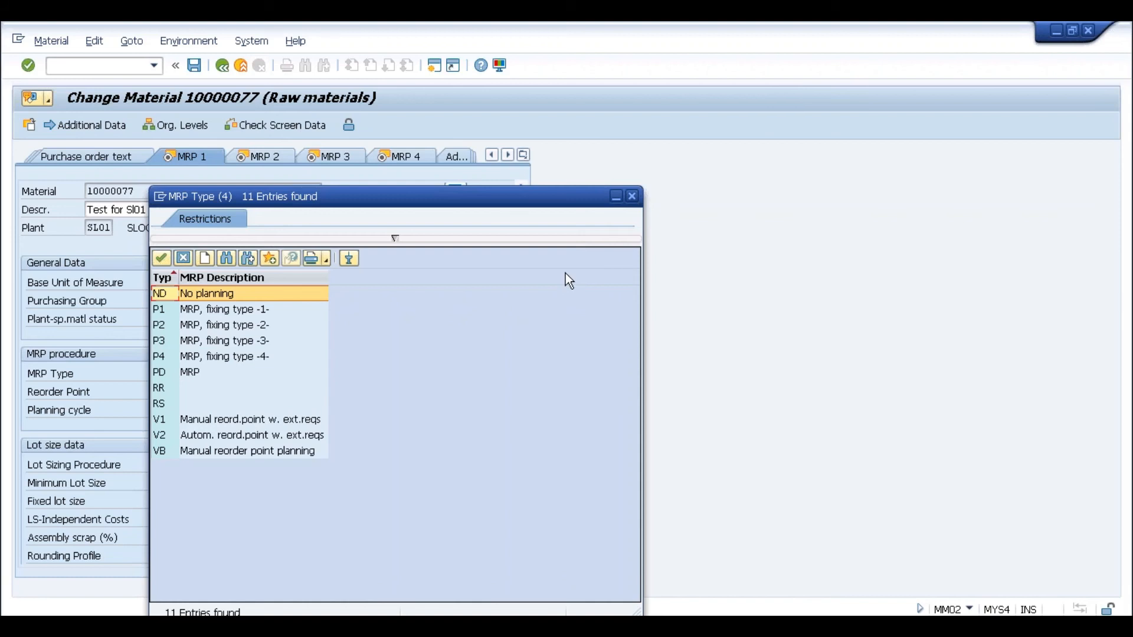
click(646, 192)
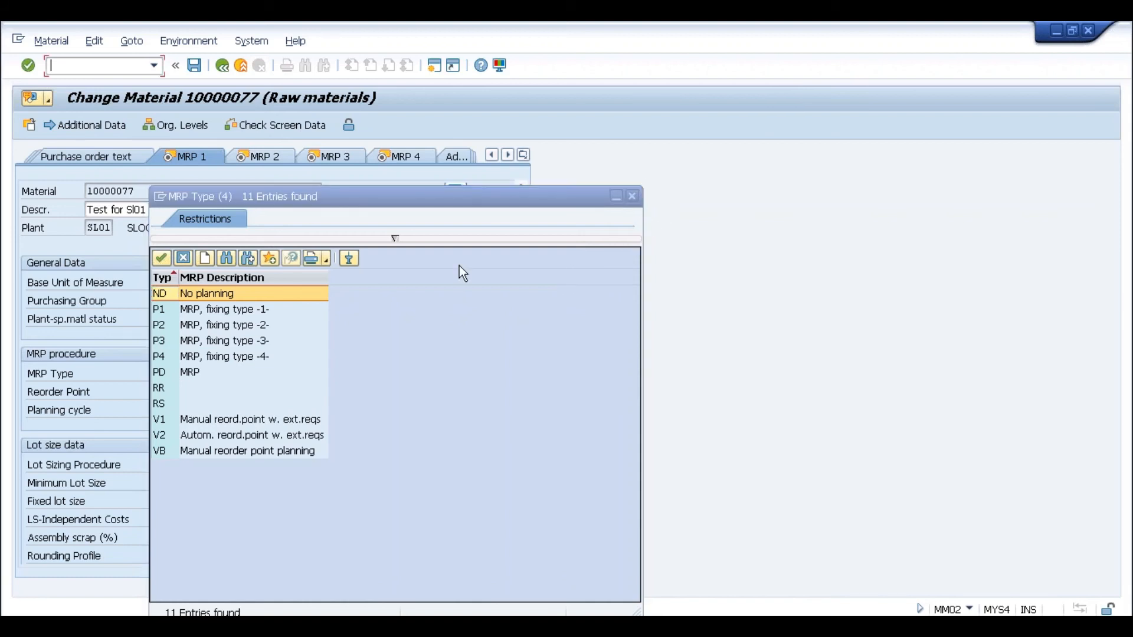
click(634, 196)
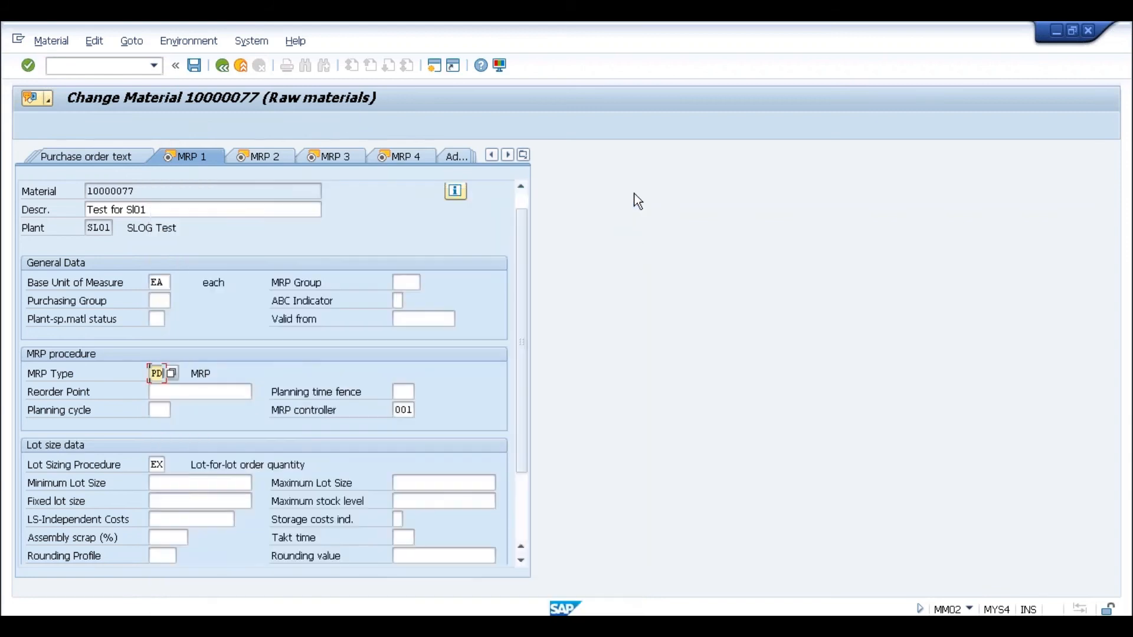
click(188, 390)
key(Down)
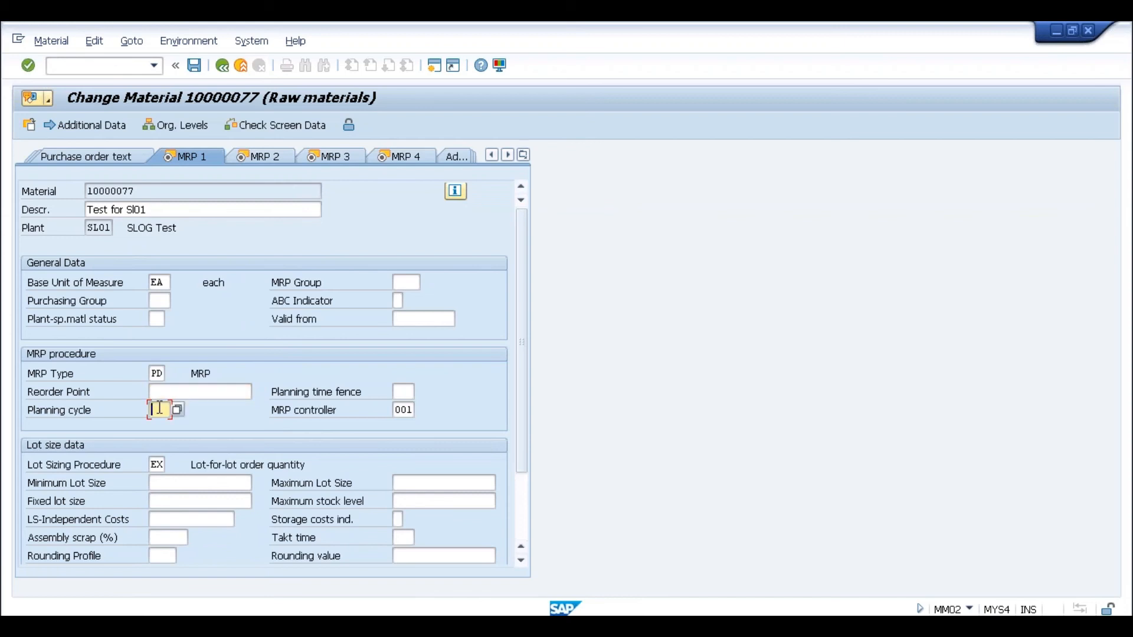
click(170, 388)
Switch to the planning session and open the stock/requirements list (MD04) for material 10000077 in plant SL01.
key(alt+Tab)
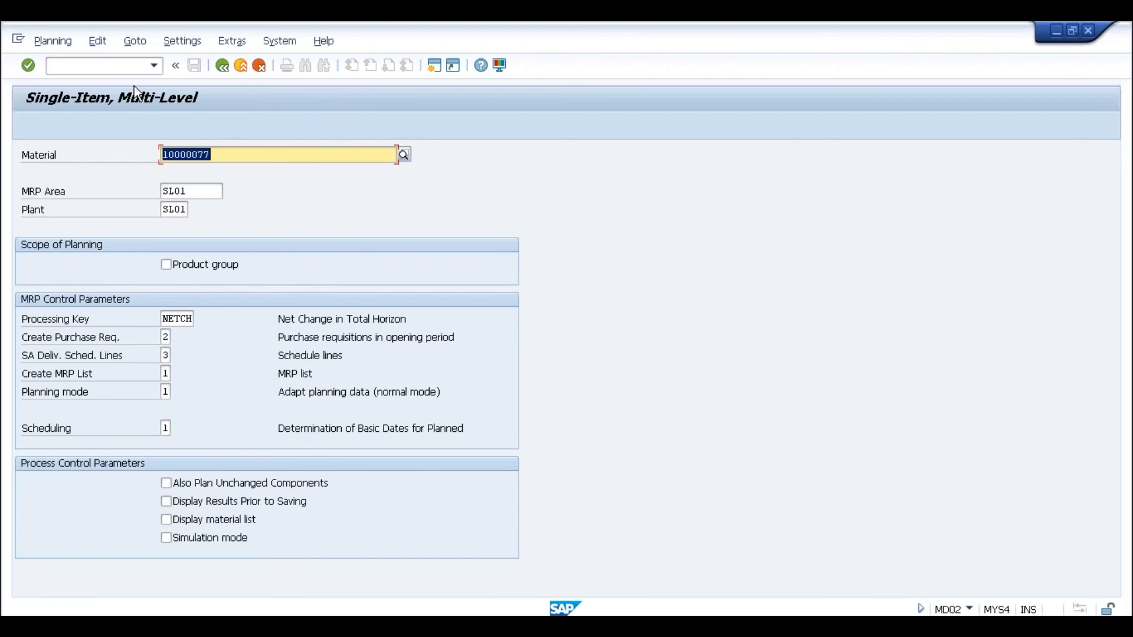
click(129, 65)
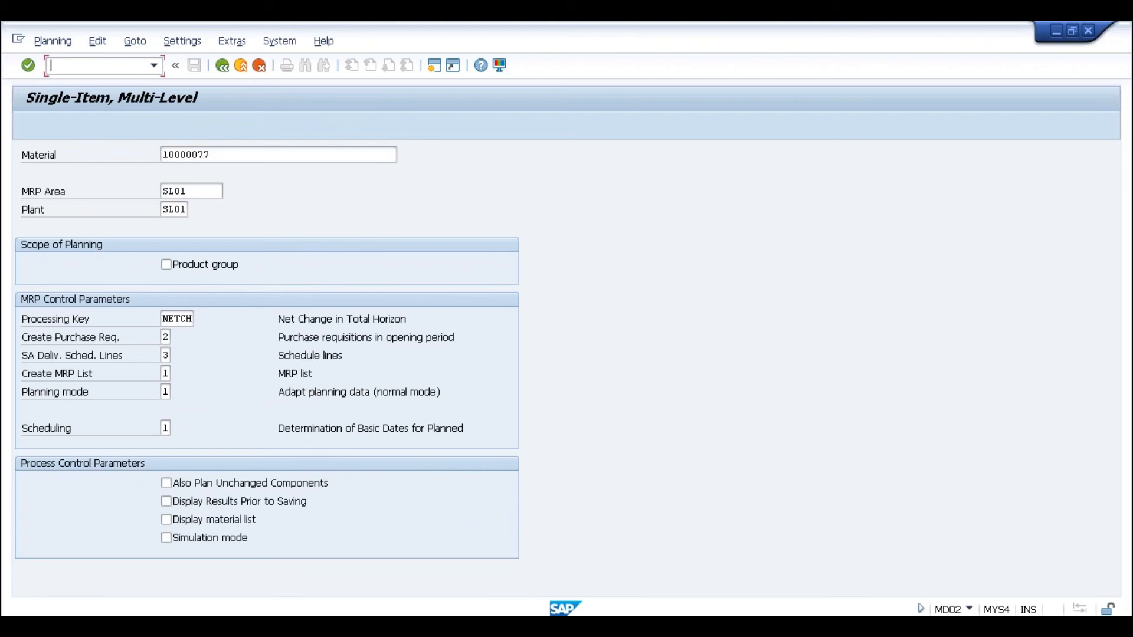
text(/nmd04)
key(Return)
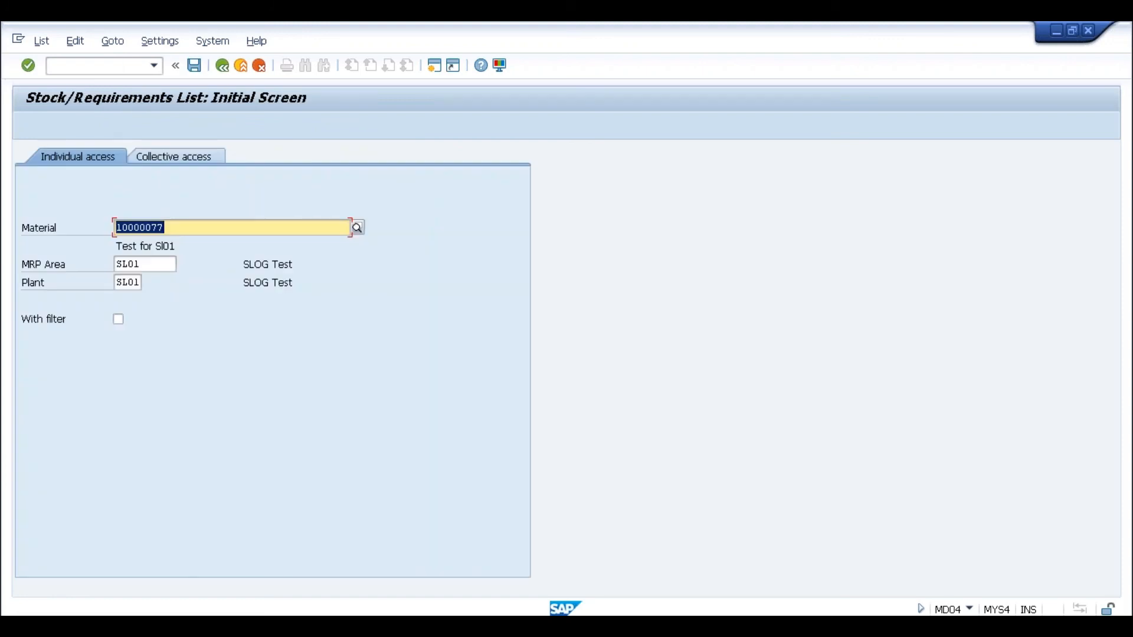
key(Return)
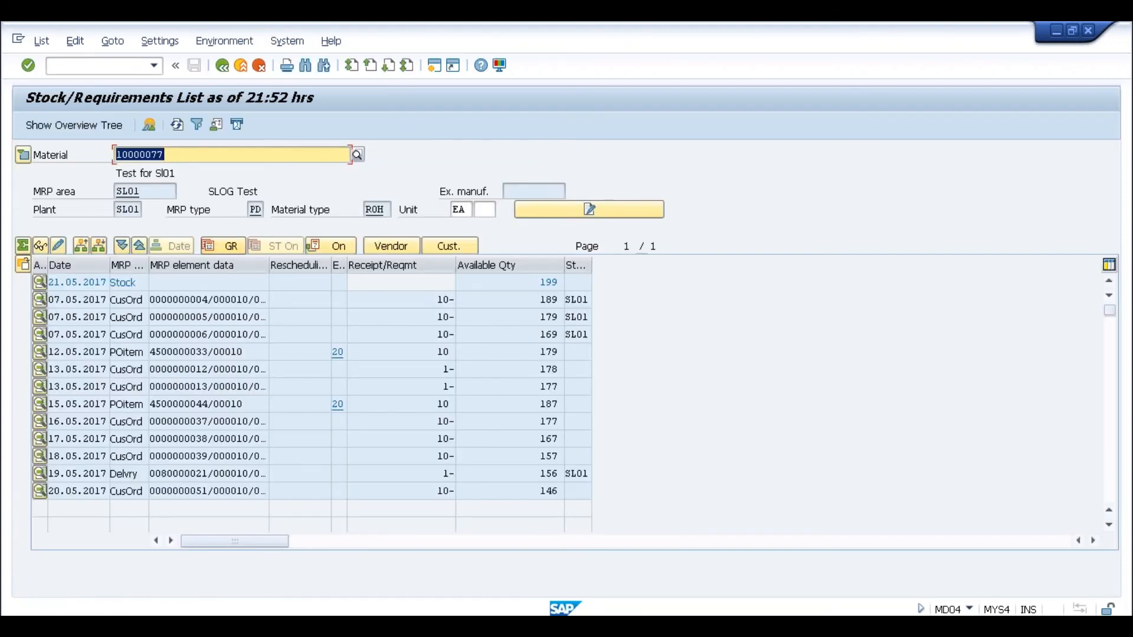
Examine the stock, receipts, requirements and available quantities in the list, down to the customer order dated 20.05.2017.
click(519, 288)
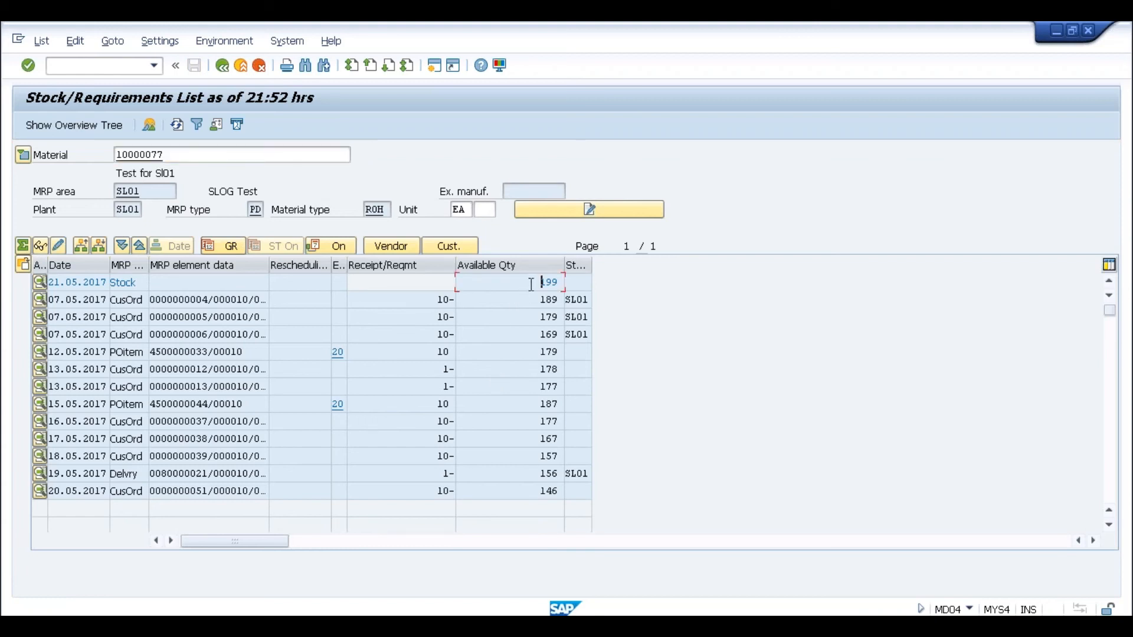
double_click(554, 284)
click(559, 284)
drag(540, 387, 565, 386)
click(569, 386)
click(439, 404)
click(432, 423)
drag(535, 425, 576, 422)
drag(50, 492, 111, 496)
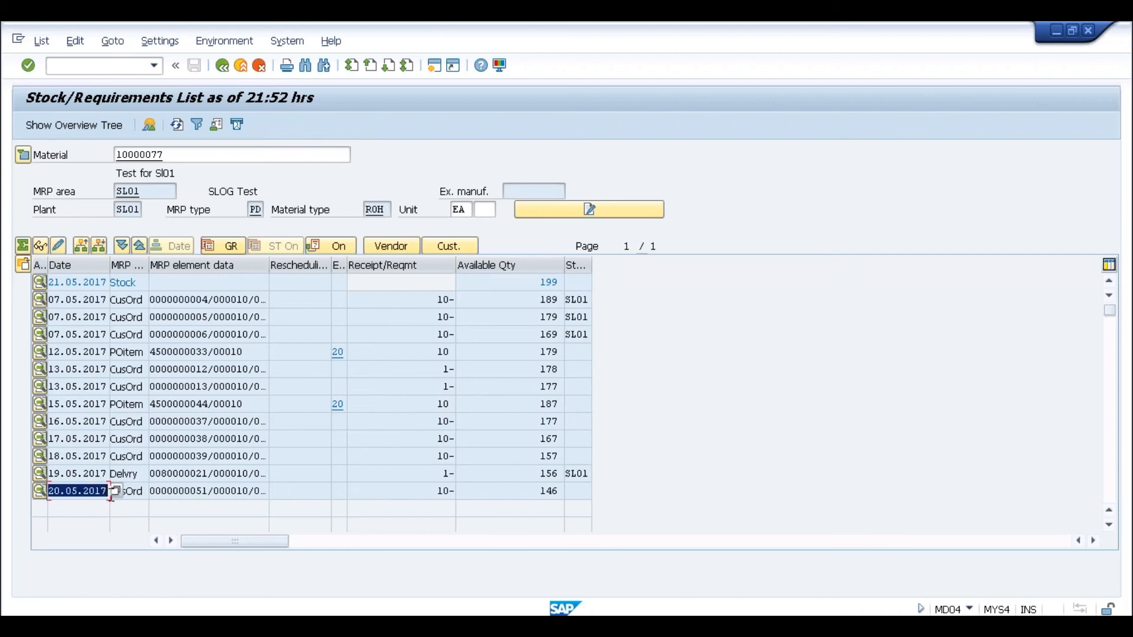
click(107, 493)
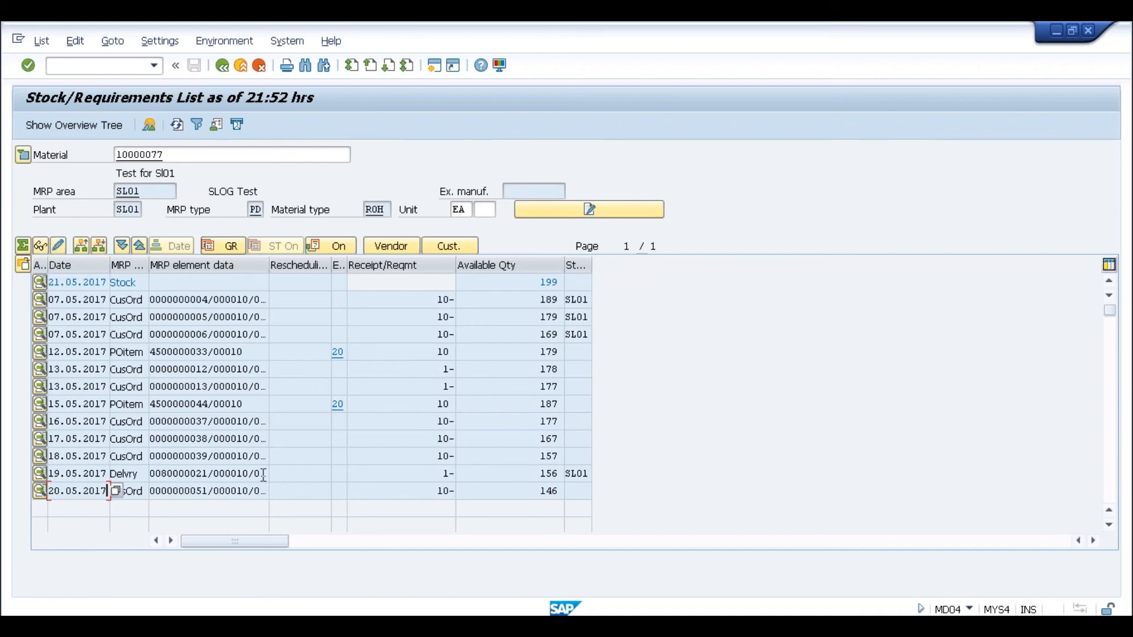
Check the available quantity of the customer order dated 20.05.2017 in the stock/requirements list.
click(505, 491)
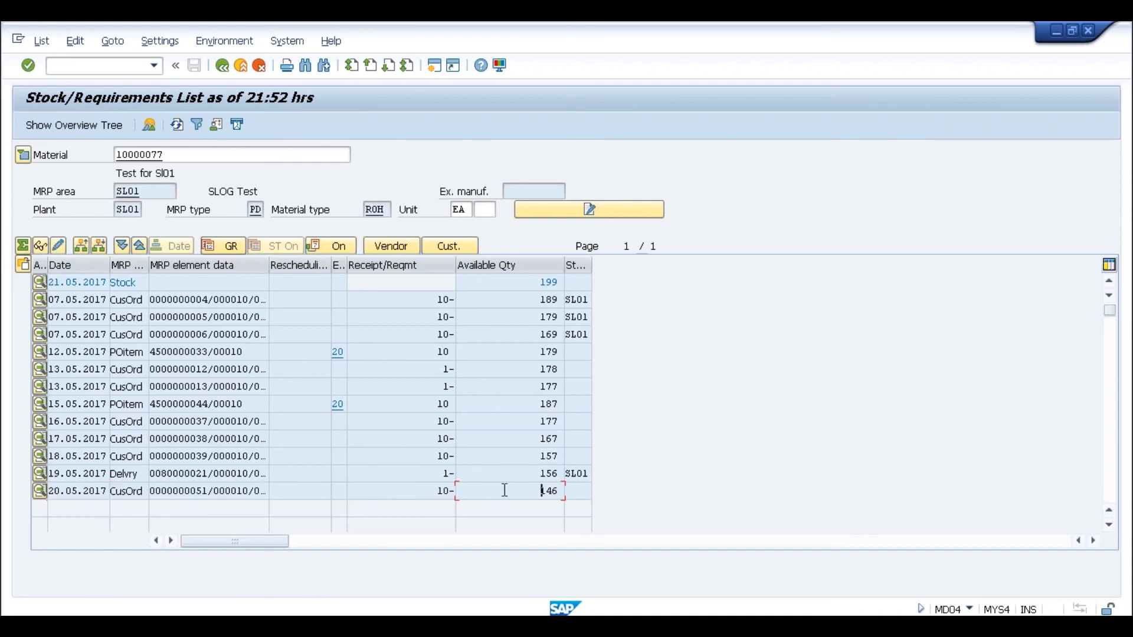
drag(533, 491, 569, 493)
click(560, 492)
click(570, 493)
drag(538, 492, 576, 494)
click(576, 494)
Switch to the MRP Live session and limit the planning scope to plant SL01 and material 10000077, found with the description *sl01*.
key(alt+Tab)
key(Right)
key(Return)
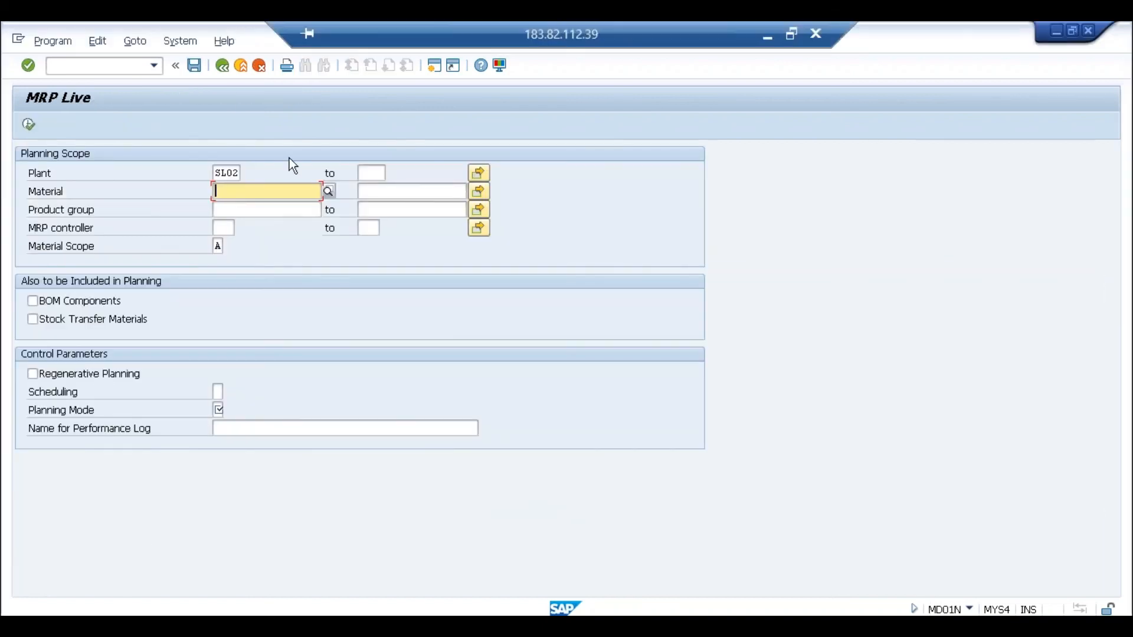
click(290, 192)
key(F4)
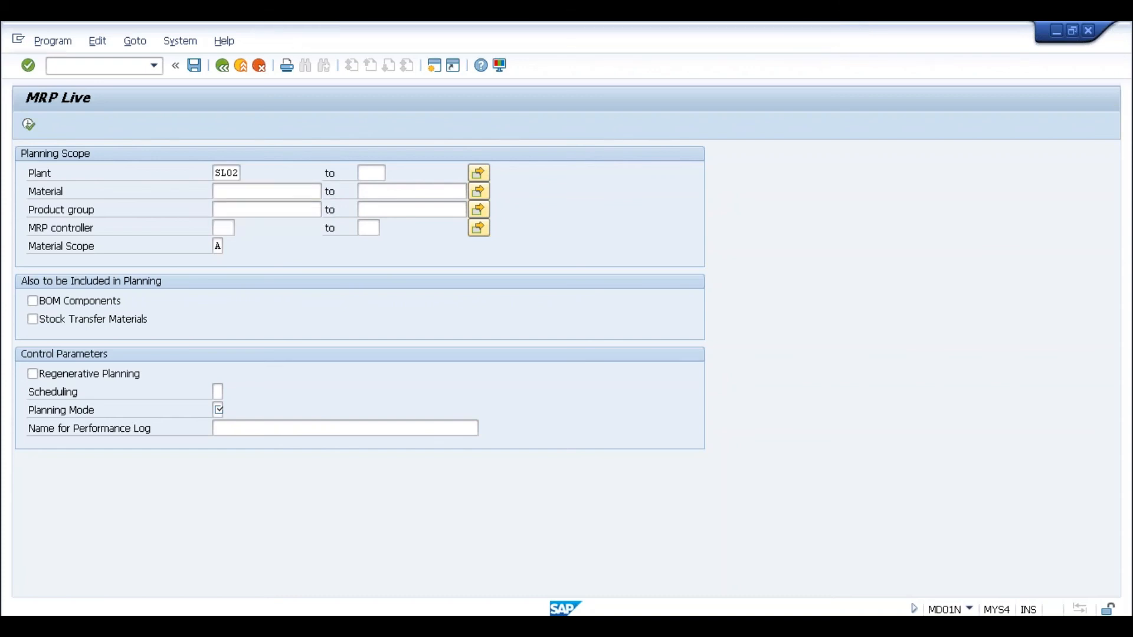
text(*sl01*)
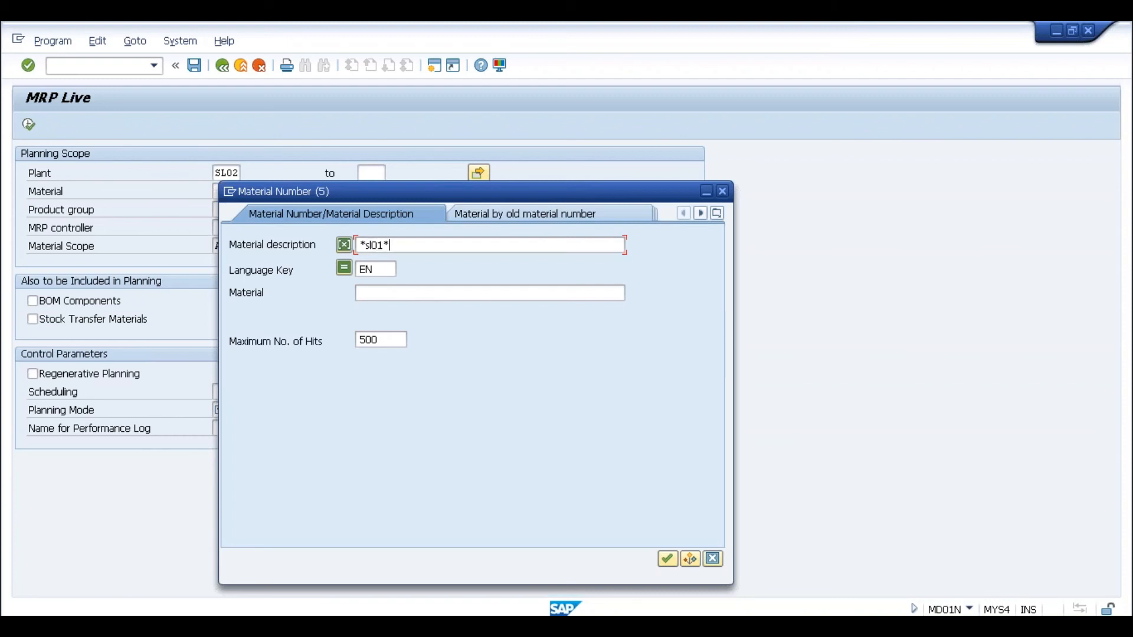
key(Return)
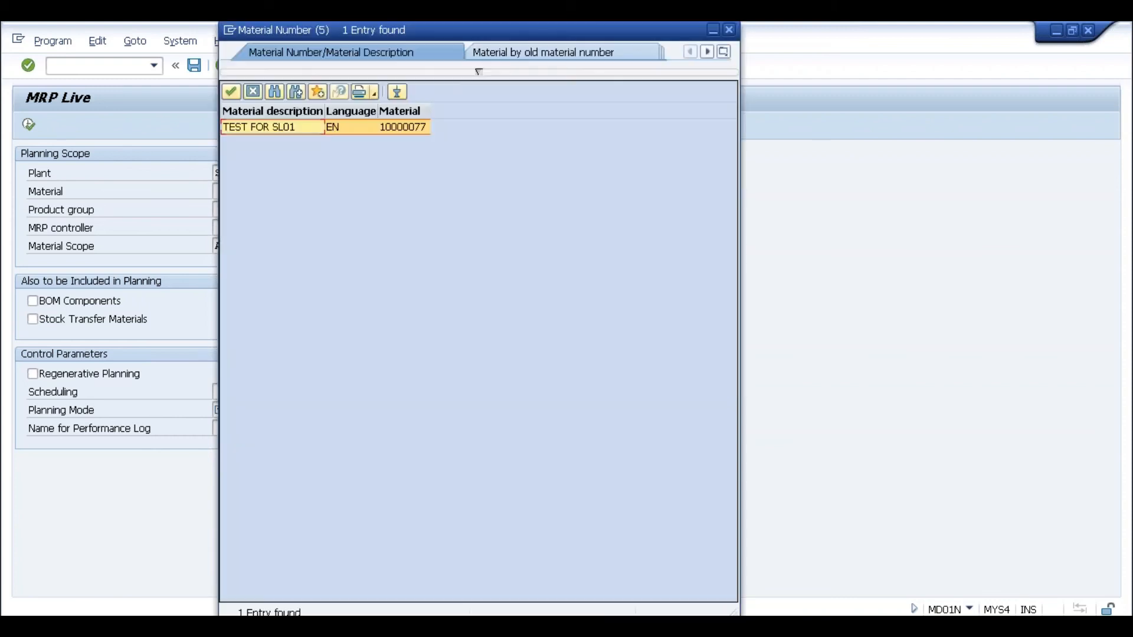
double_click(294, 134)
drag(240, 172, 236, 177)
text(1)
key(Return)
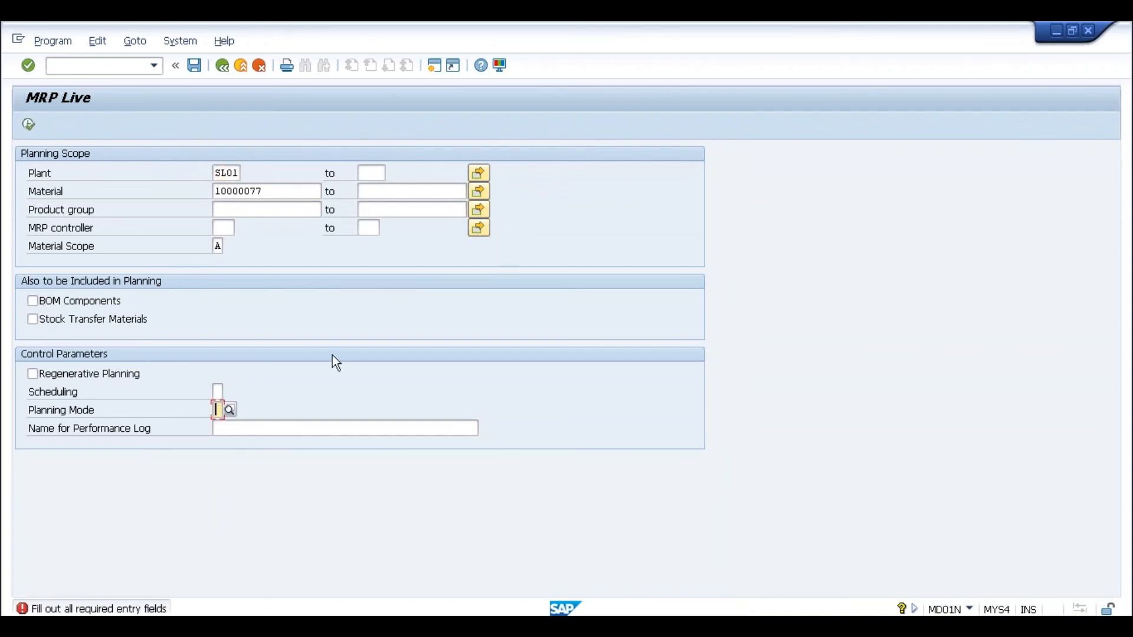
Run MRP Live with regenerative planning and planning mode 3 (Delete and Recreate Planning Data), and return to the selection screen.
click(69, 375)
click(219, 410)
click(227, 410)
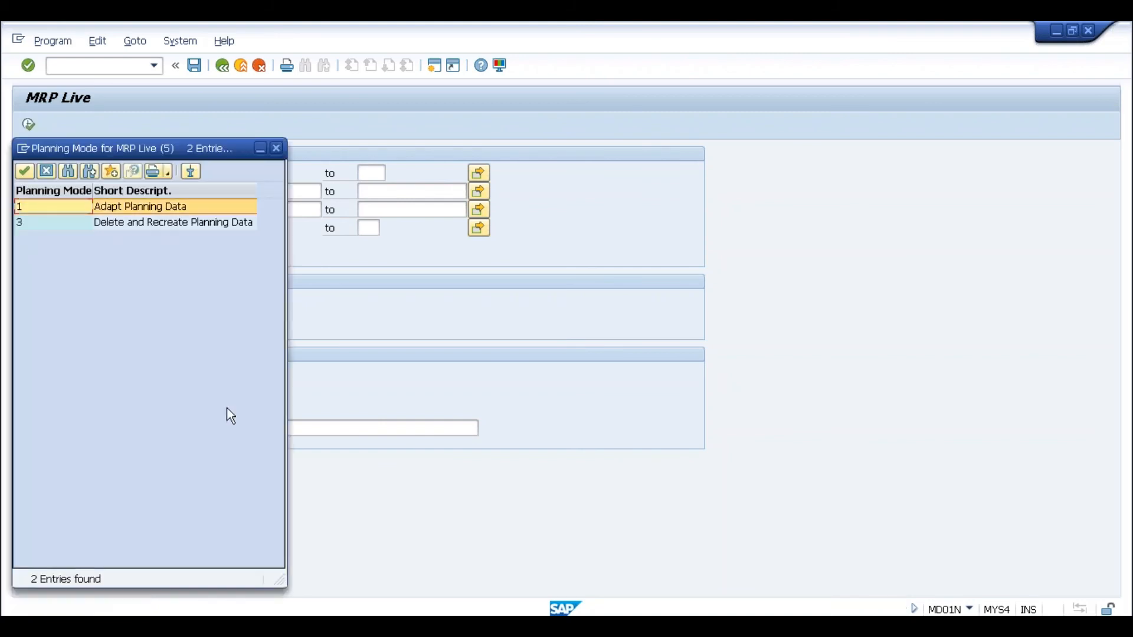
click(175, 224)
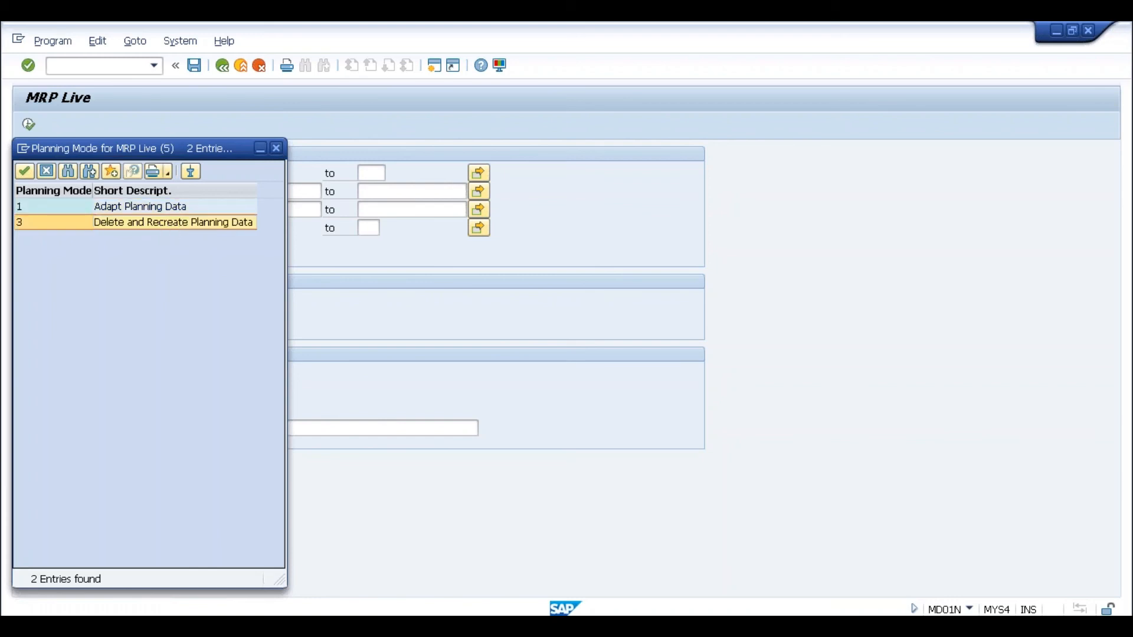
double_click(160, 226)
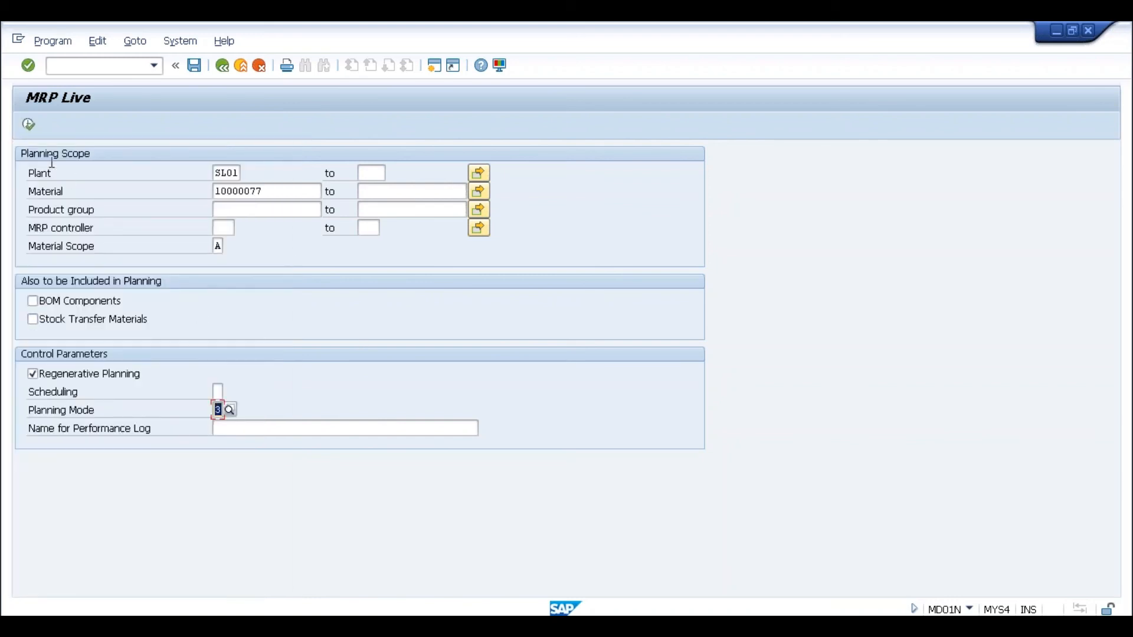
click(27, 125)
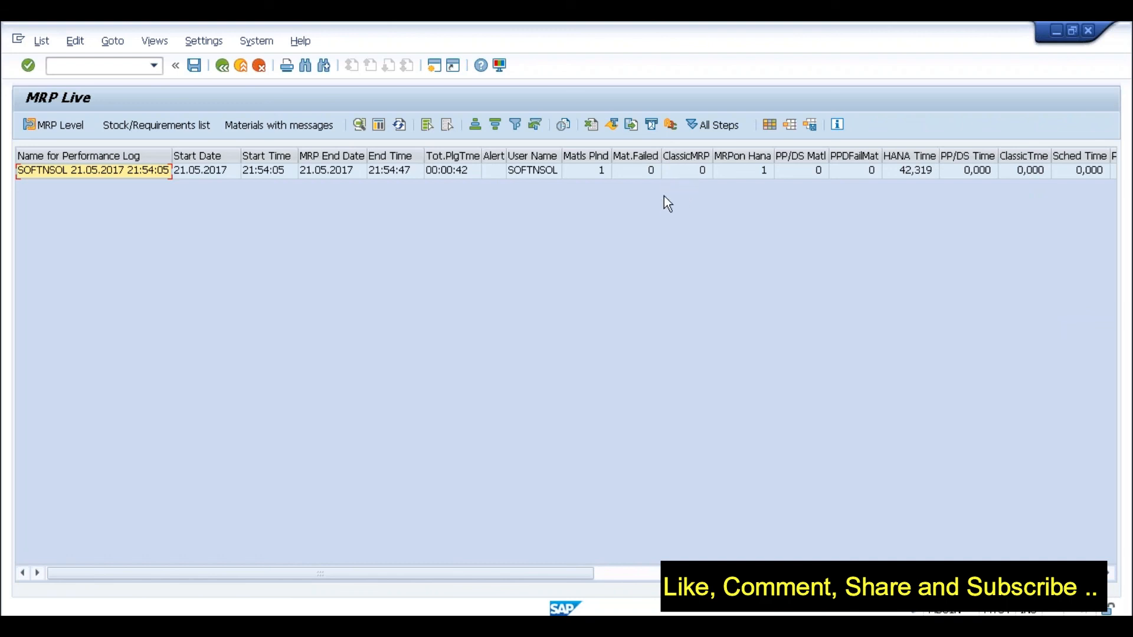
click(228, 65)
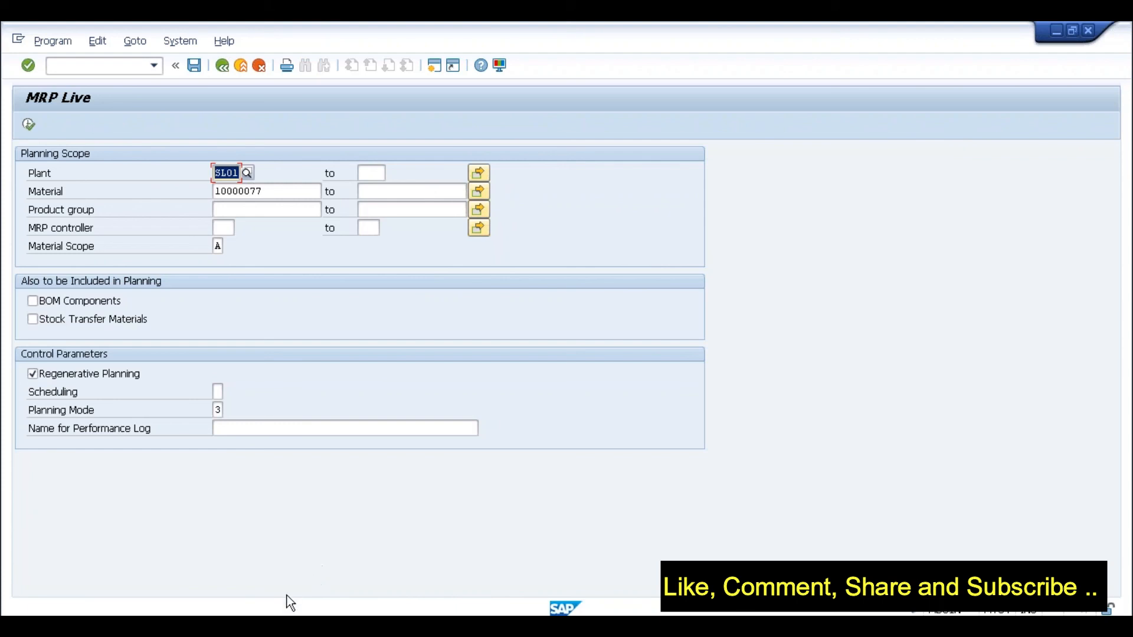
In the Change Material session, set material 10000077's MRP type to VB (Manual reorder point planning) with reorder point 10 and save.
key(alt+Tab)
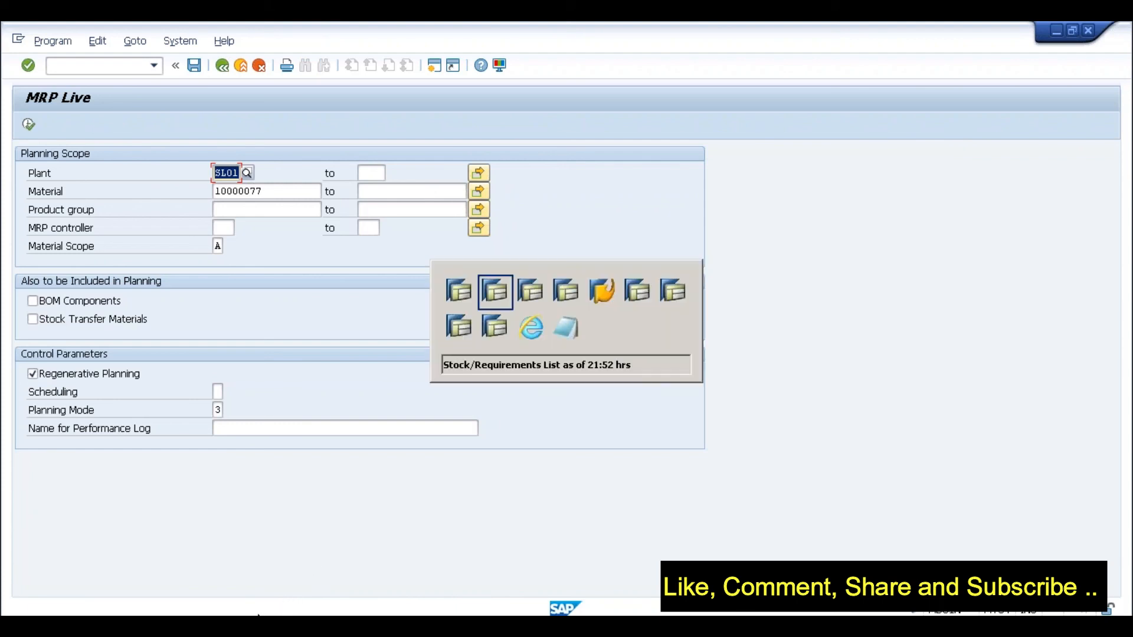
key(alt+Tab)
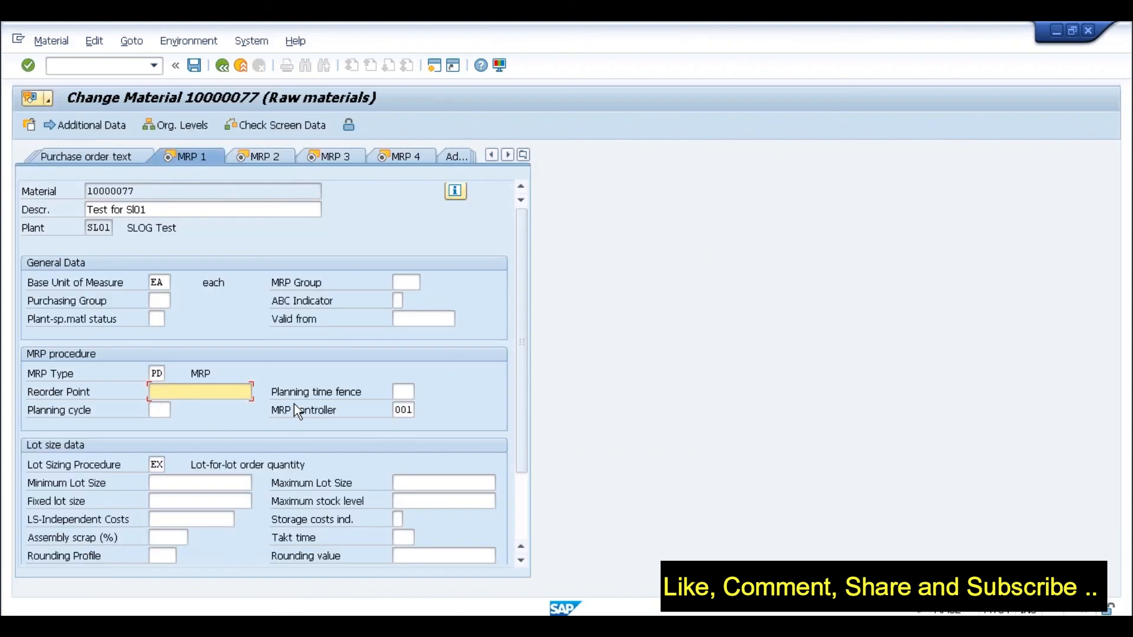
click(160, 373)
click(171, 373)
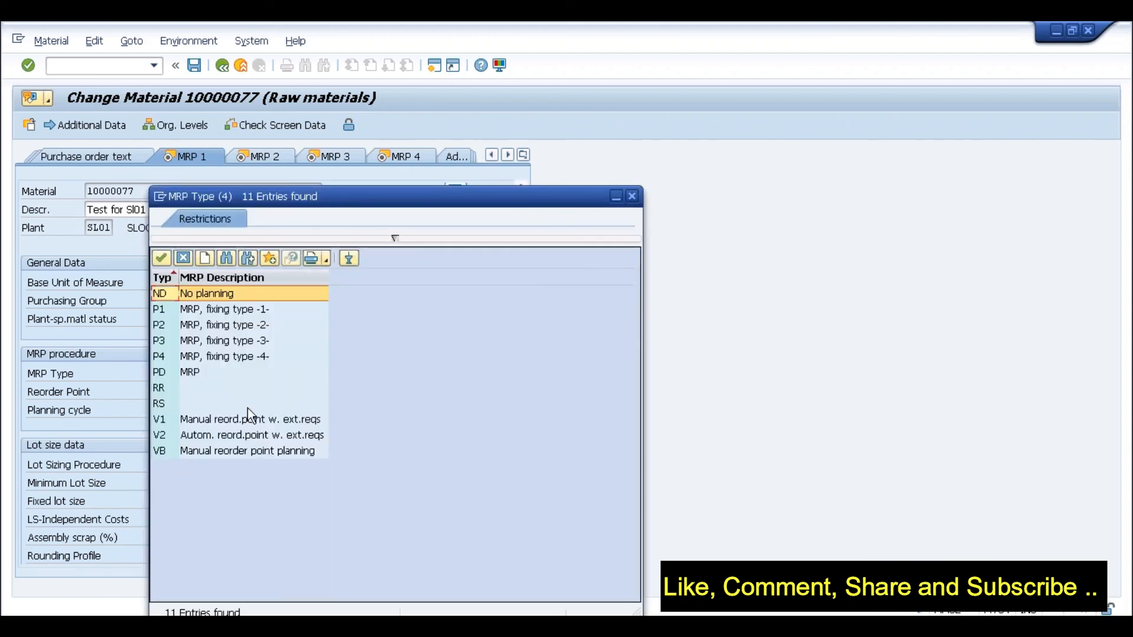
double_click(214, 451)
key(Return)
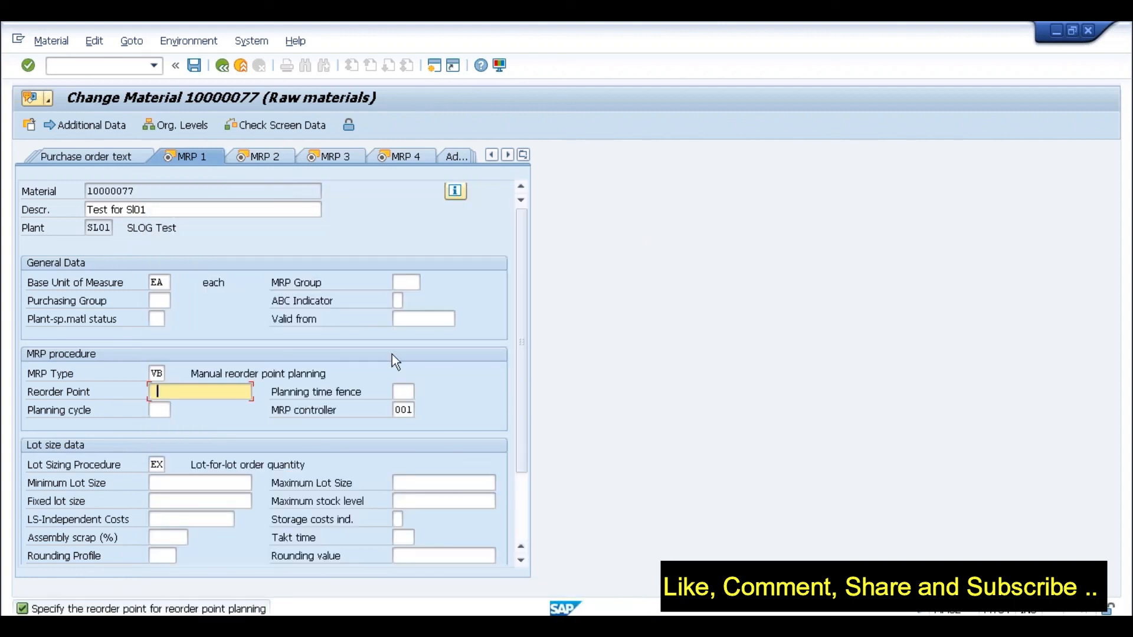
text(10)
key(Return)
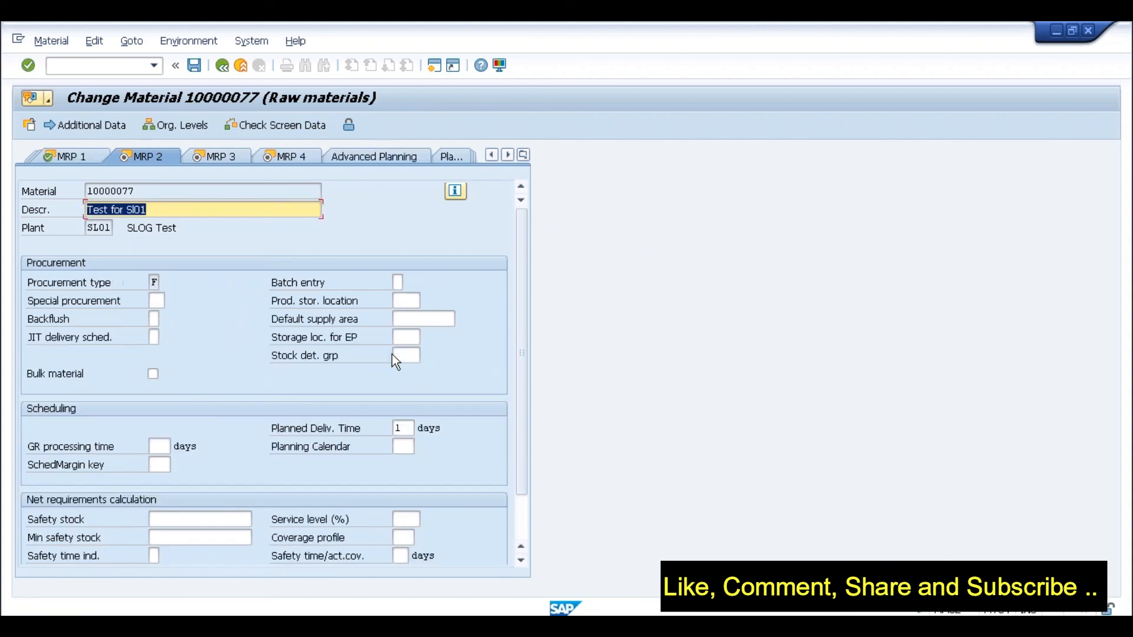
click(194, 66)
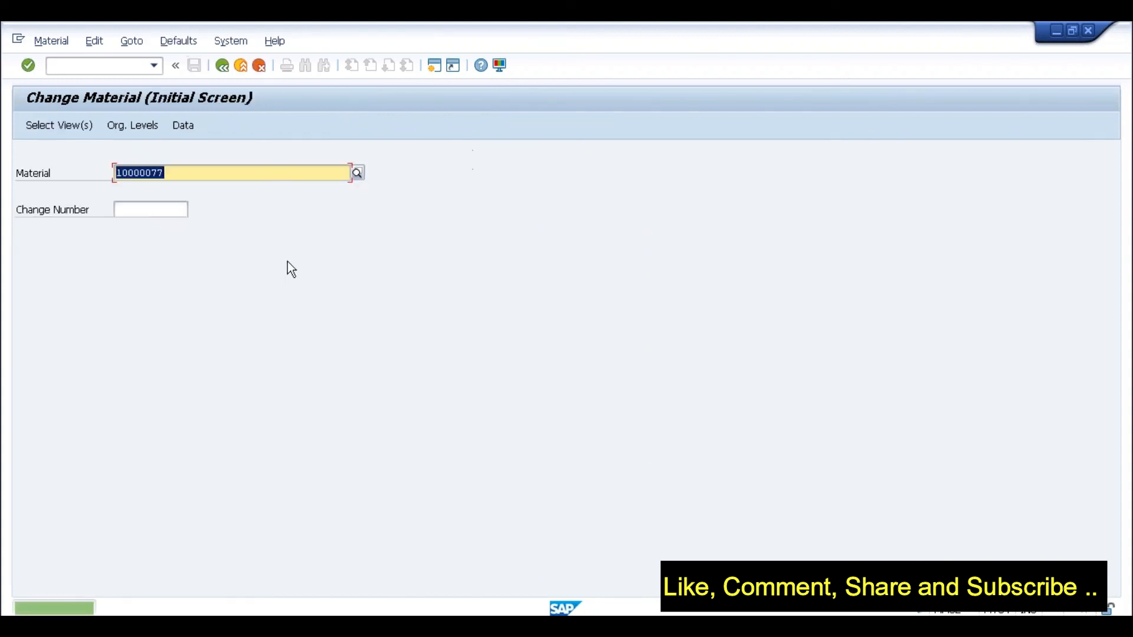
Switch to the MRP Live session, rerun the planning for material 10000077 in plant SL01 and leave the transaction.
key(alt+Tab)
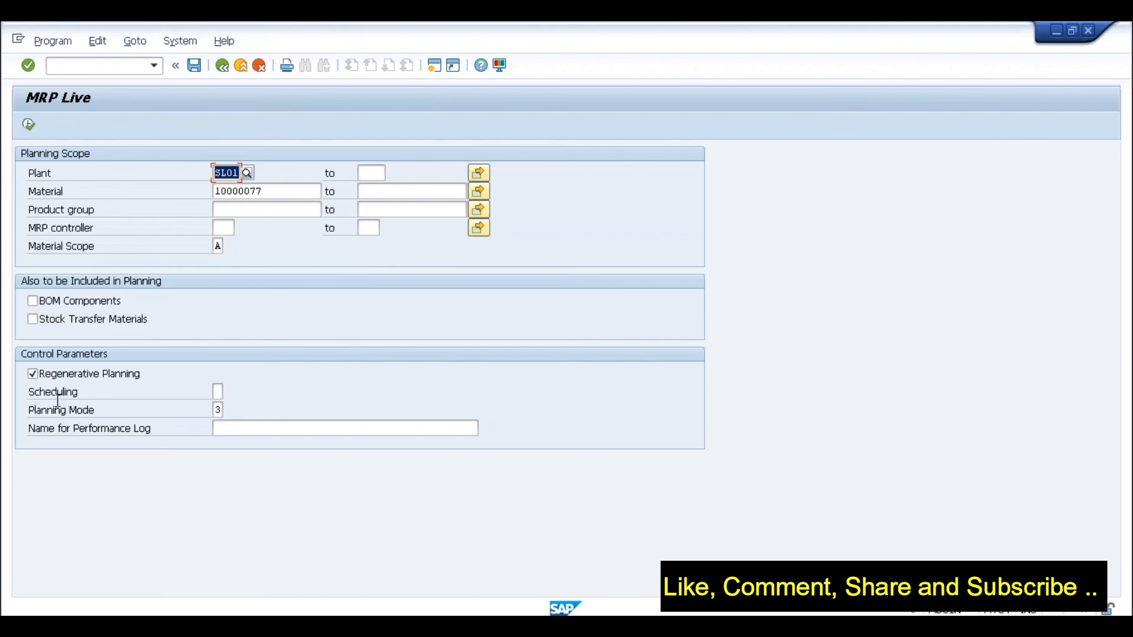
click(29, 124)
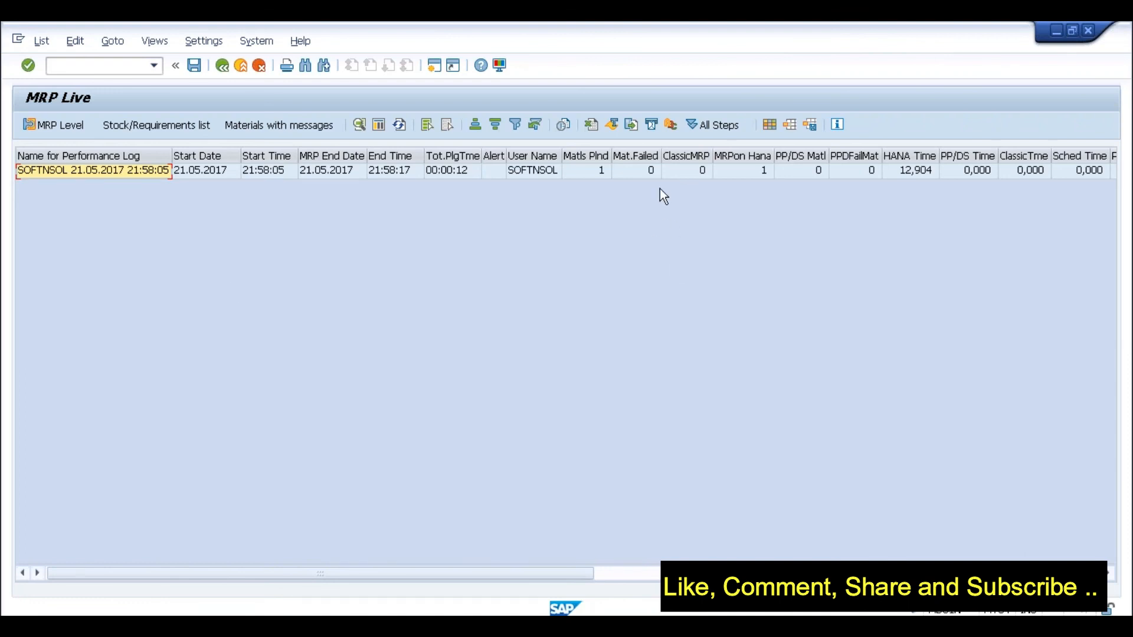
click(258, 66)
click(257, 66)
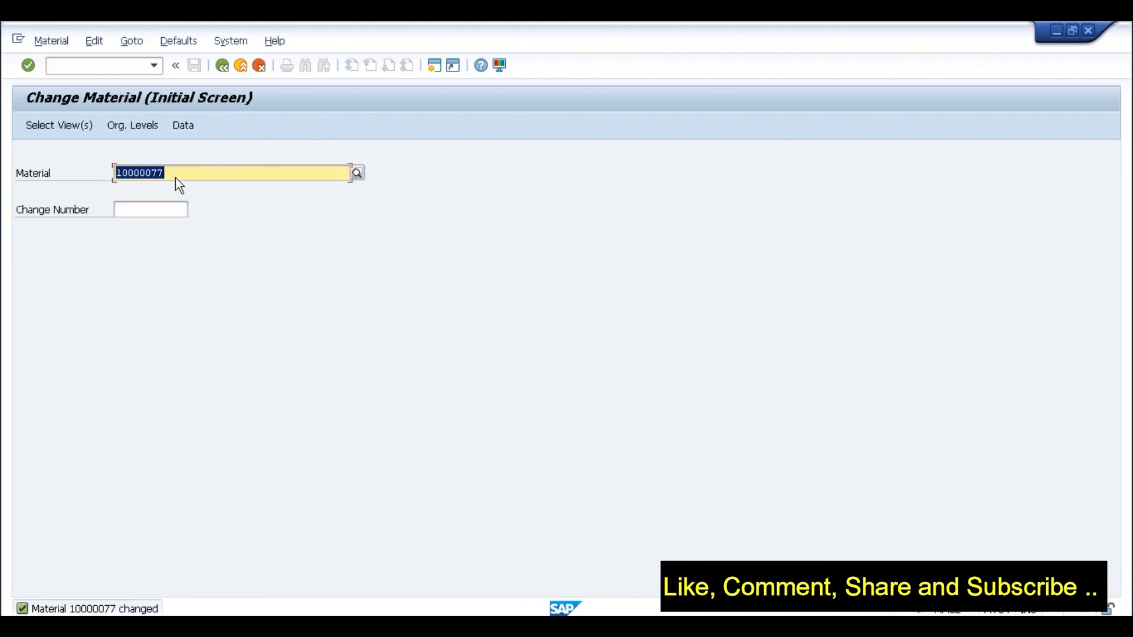
Reopen the MRP 1 view of material 10000077 for plant SL01 and check its MRP type and reorder point.
click(59, 125)
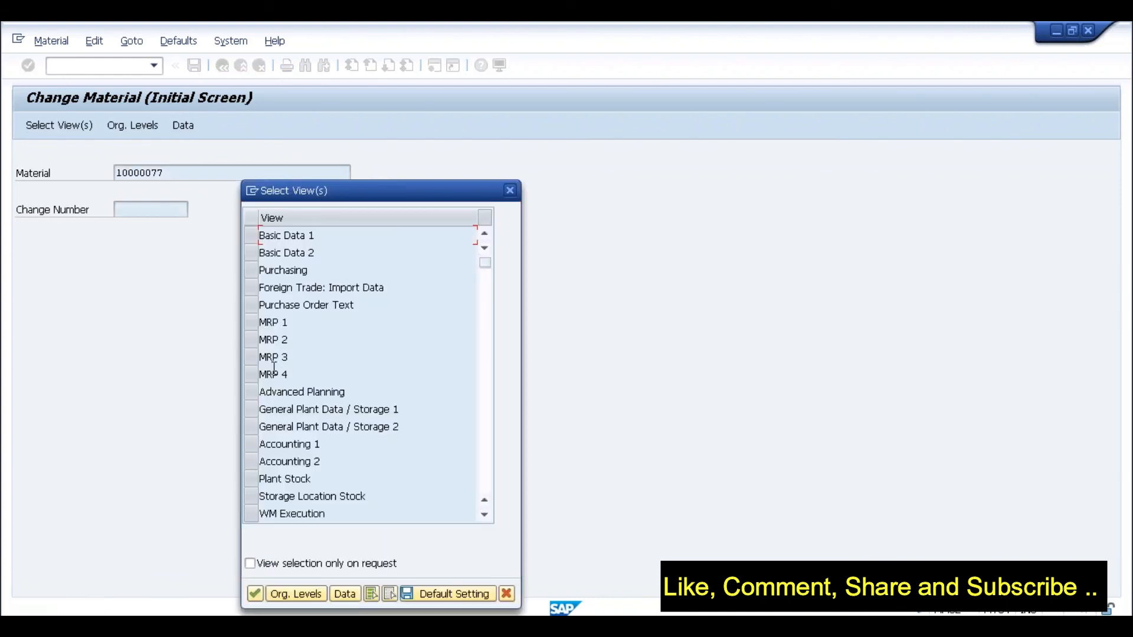
click(255, 328)
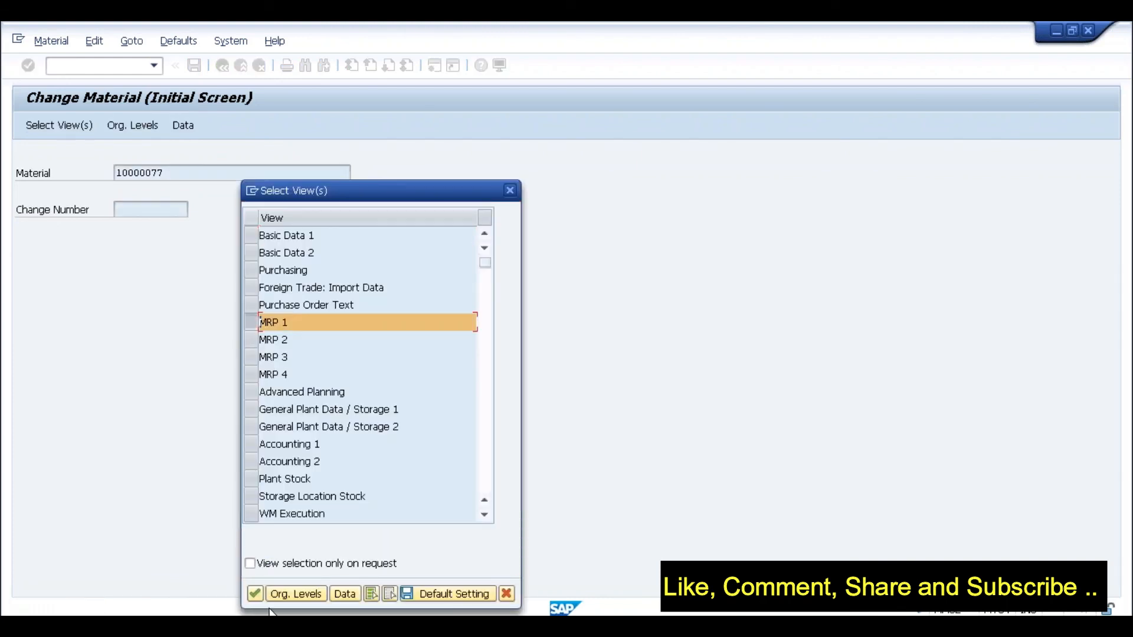
click(256, 595)
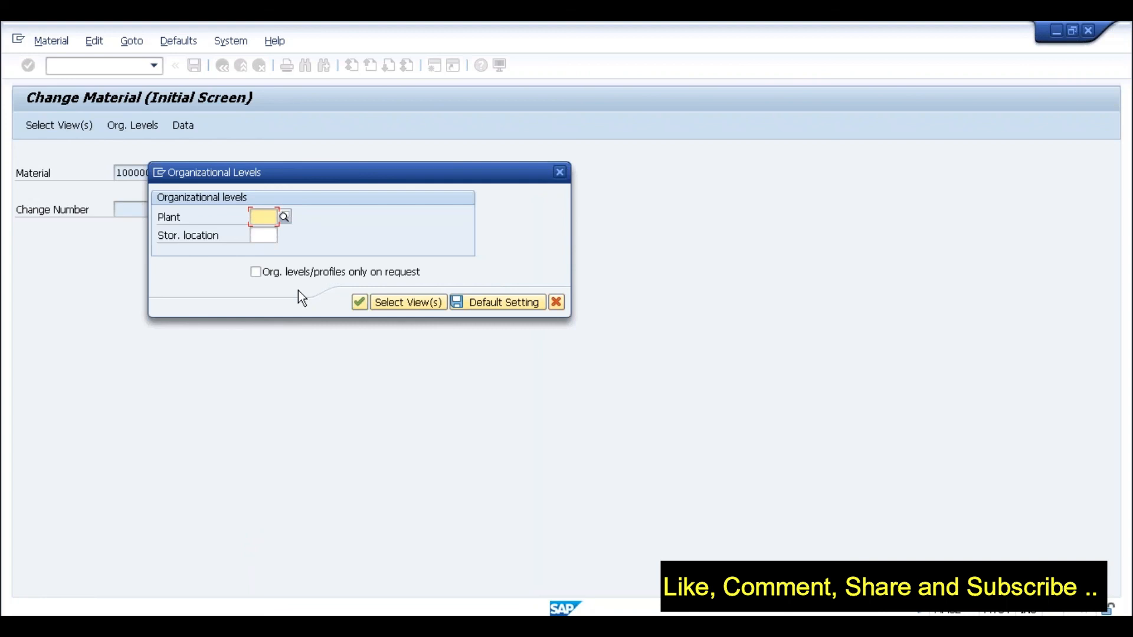
key(space)
key(Down)
key(Tab)
key(space)
key(Down)
key(Return)
key(Return)
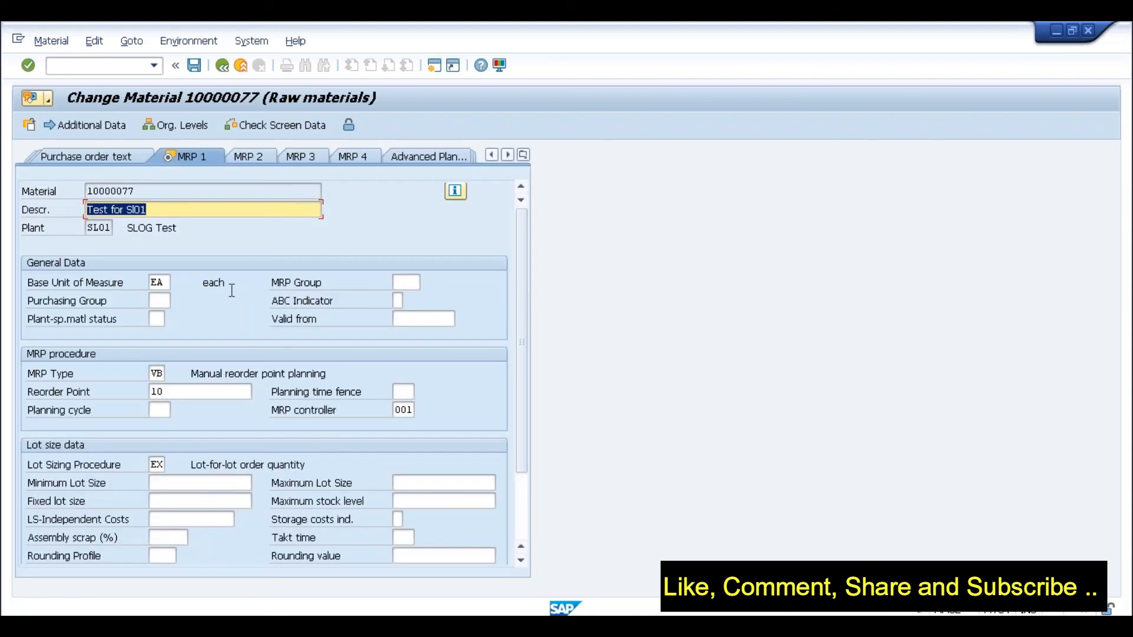
click(163, 375)
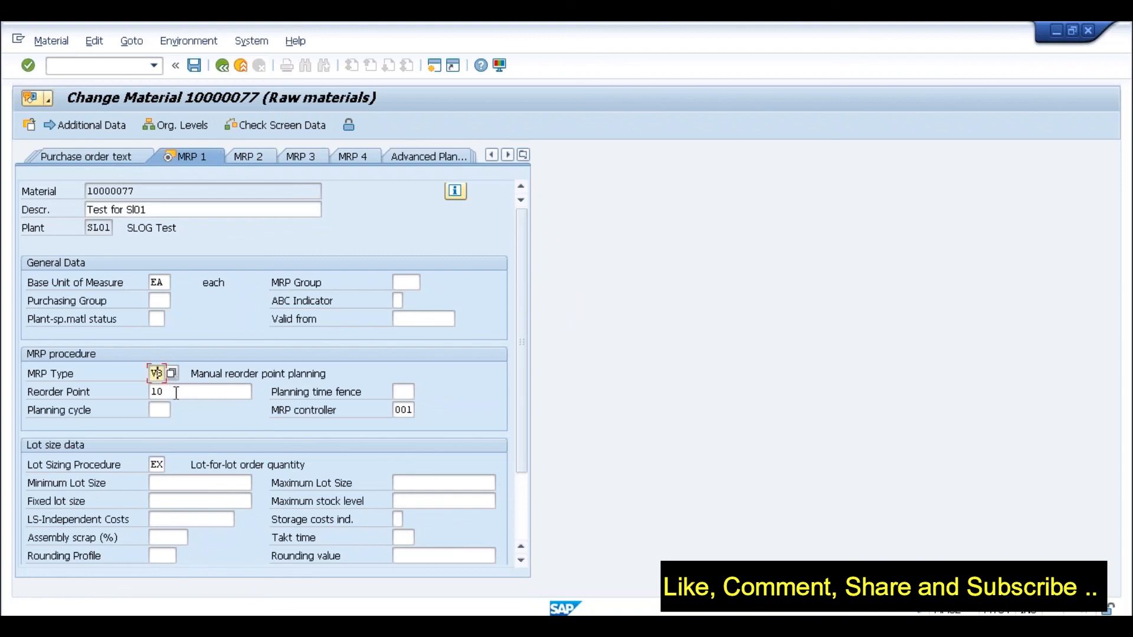
click(176, 393)
Switch to the SAP Easy Access session and start MRP Live with the transaction /nmd01n.
key(alt+Tab)
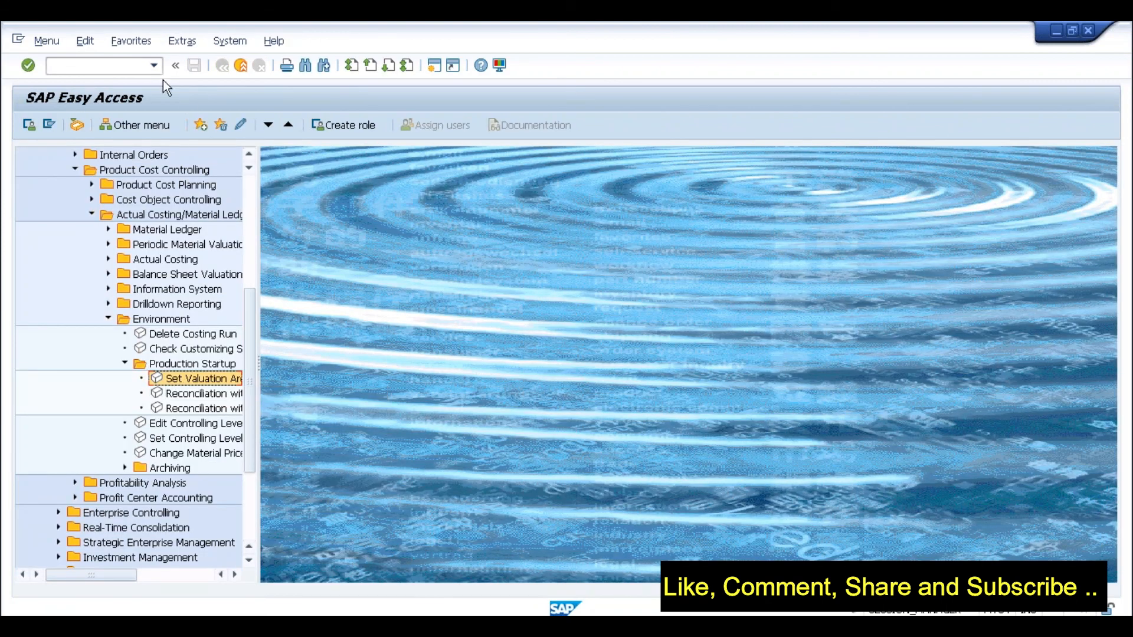
click(153, 67)
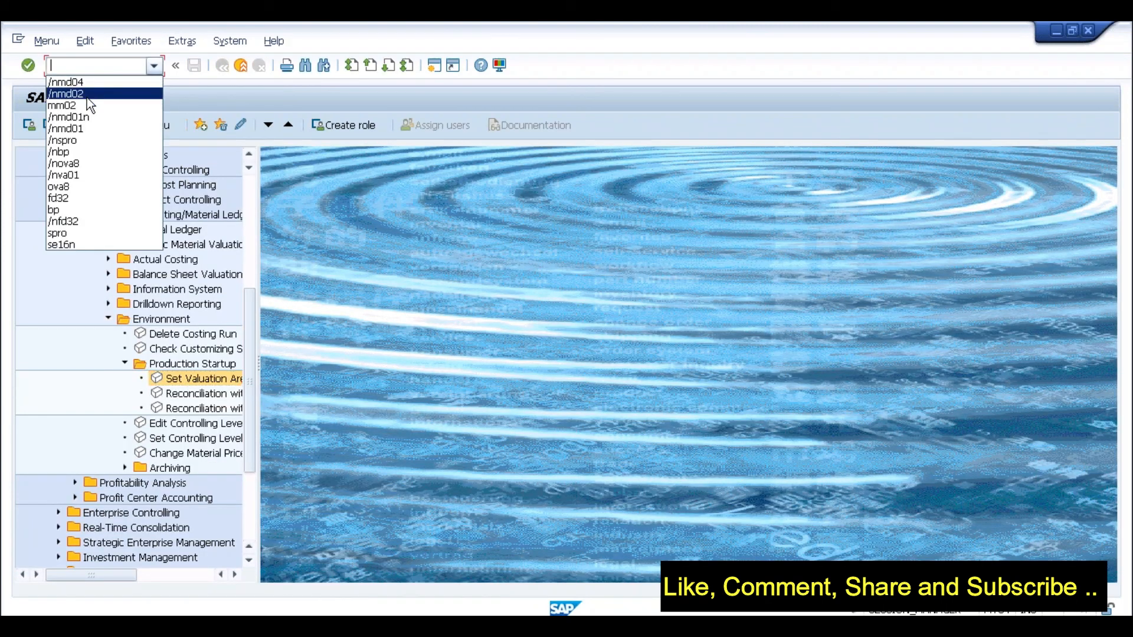
click(84, 117)
key(Return)
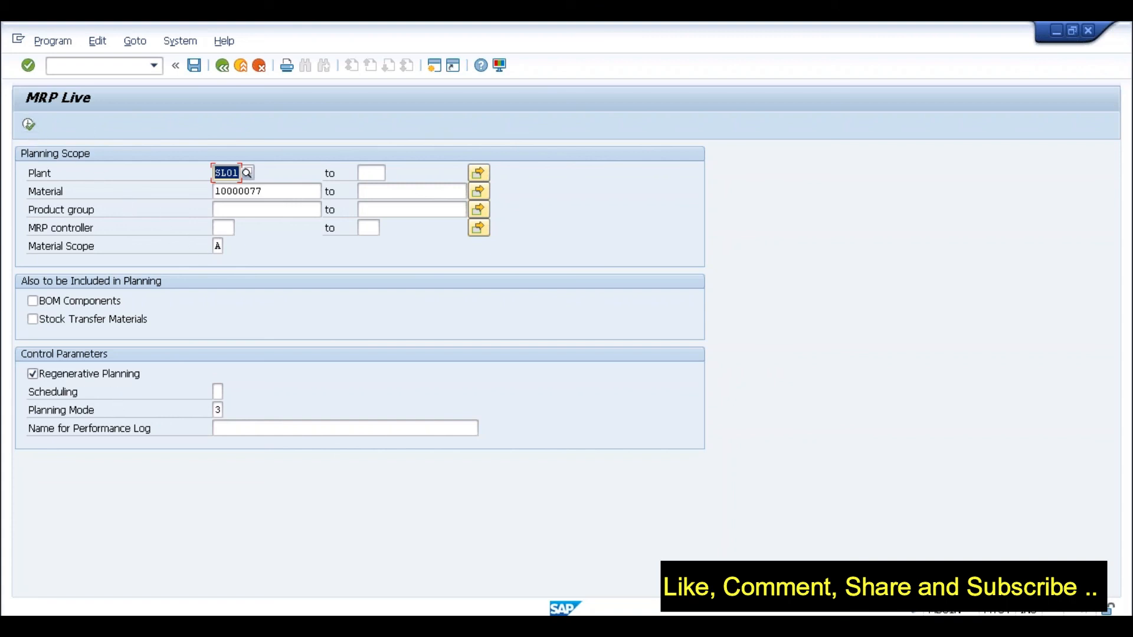
Run MRP Live again with planning mode 3 (Delete and Recreate Planning Data) and return to the selection screen.
click(217, 409)
click(230, 410)
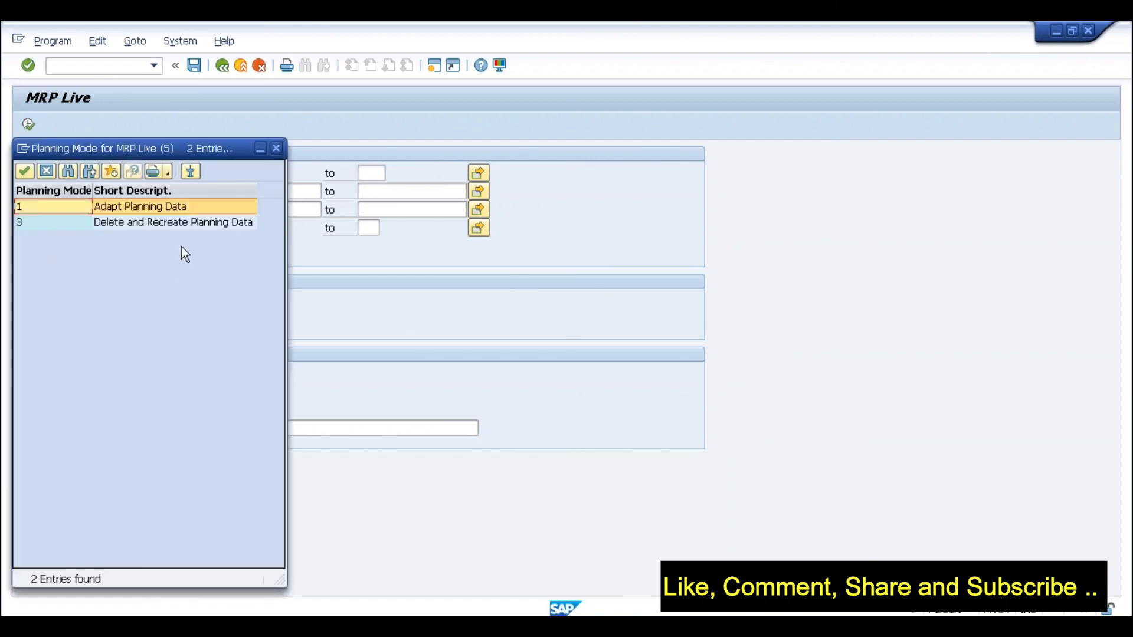
double_click(180, 225)
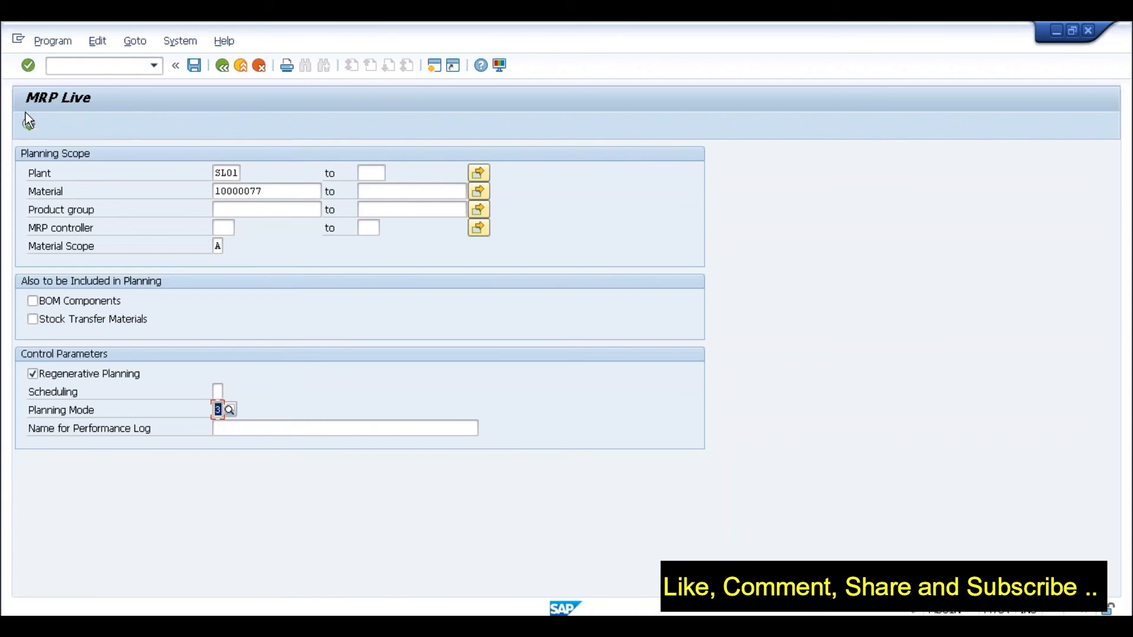
click(27, 122)
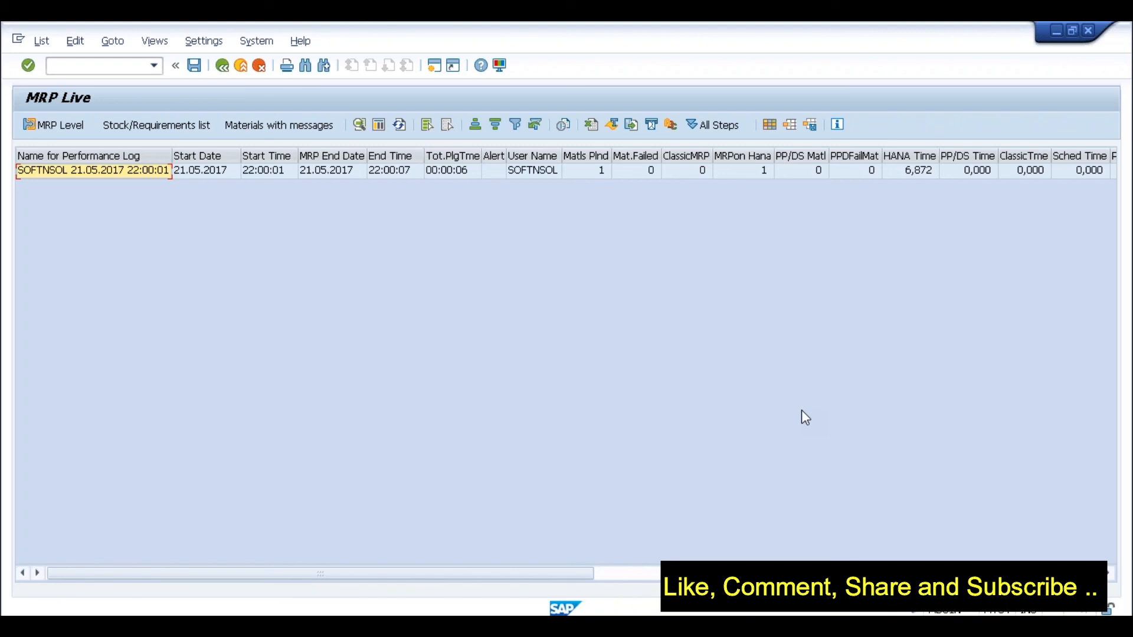
click(223, 66)
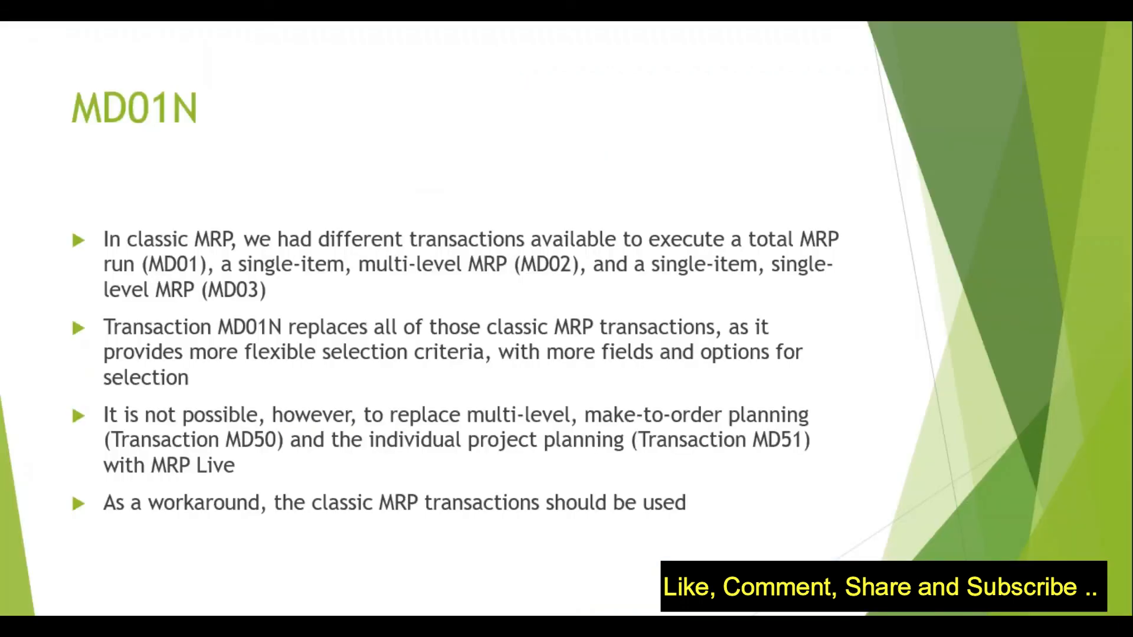
key(Right)
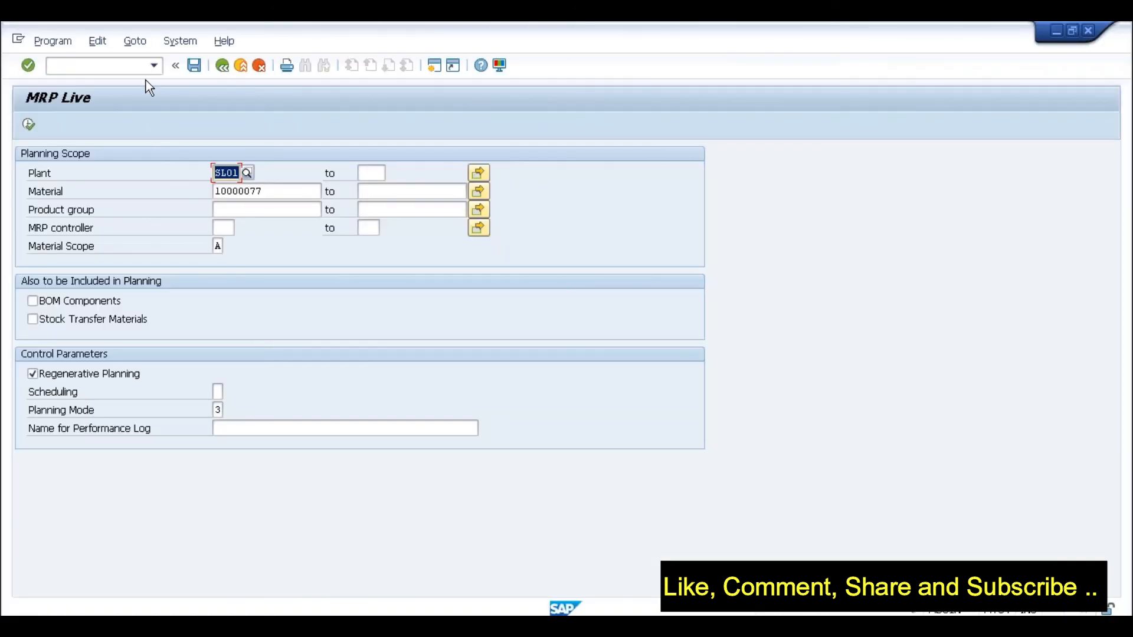
Try to open the transaction PPH_CHECK_MRP_ON_HAN.
click(139, 64)
text(/nPPH_CHECK_MRP_)
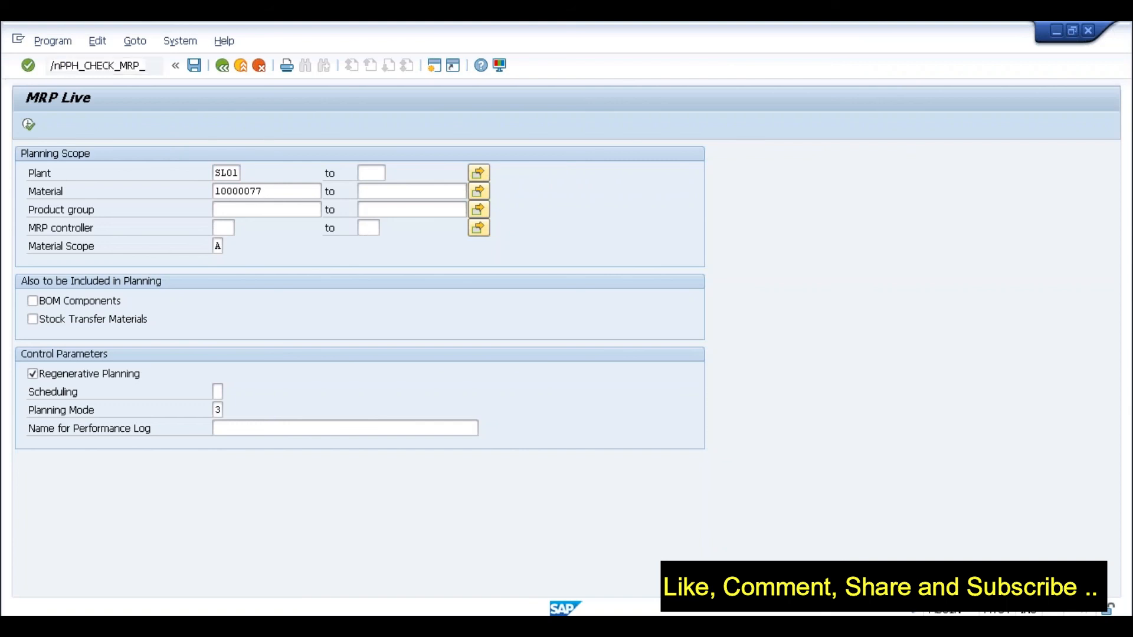
key(Return)
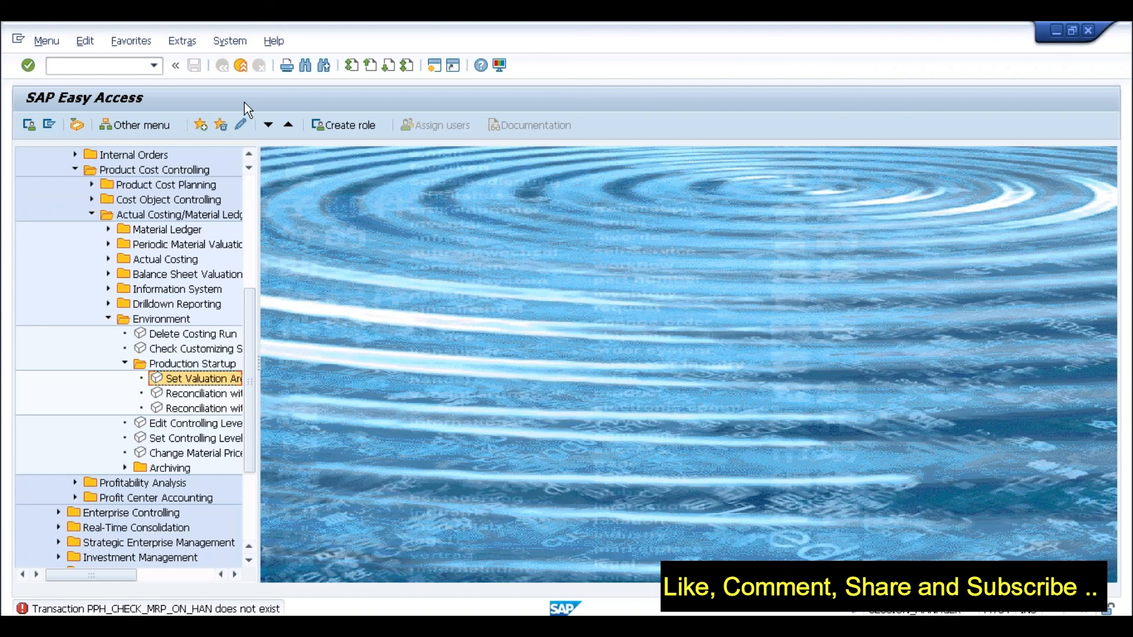
Open the ABAP Editor with the transaction se38 and execute the program PPH_CHECK_MRP_ON_HANA.
text(se38)
key(Return)
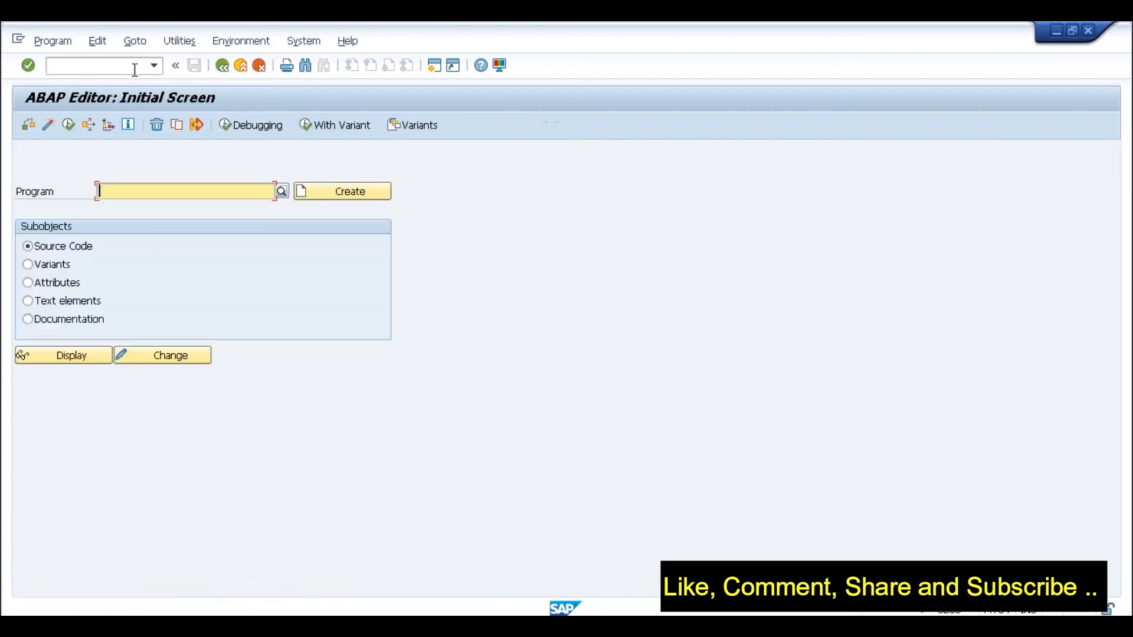
text(PPH_CHECK_MRP_ON_HANA)
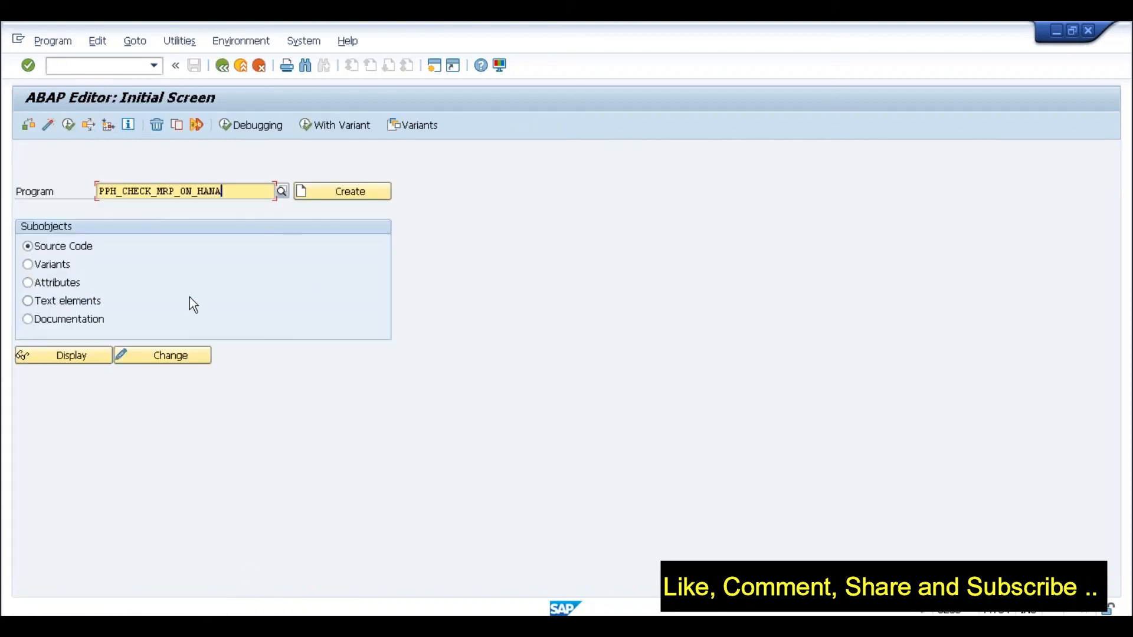
click(69, 125)
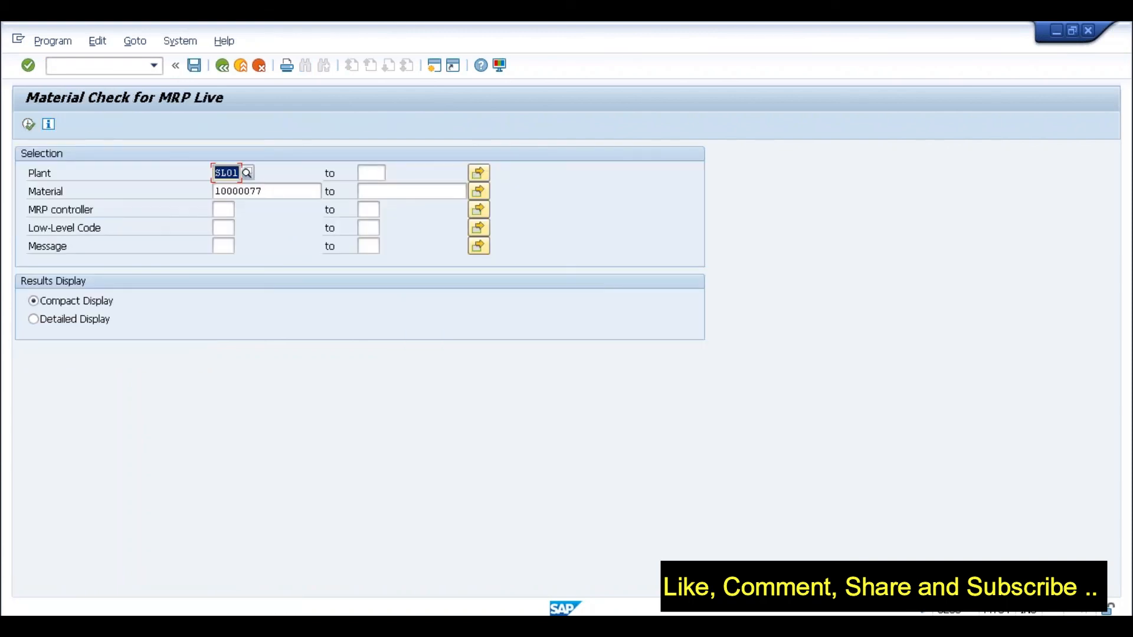
Run the material check for MRP Live on material 10000077 in plant SL01 with Detailed Display.
click(73, 323)
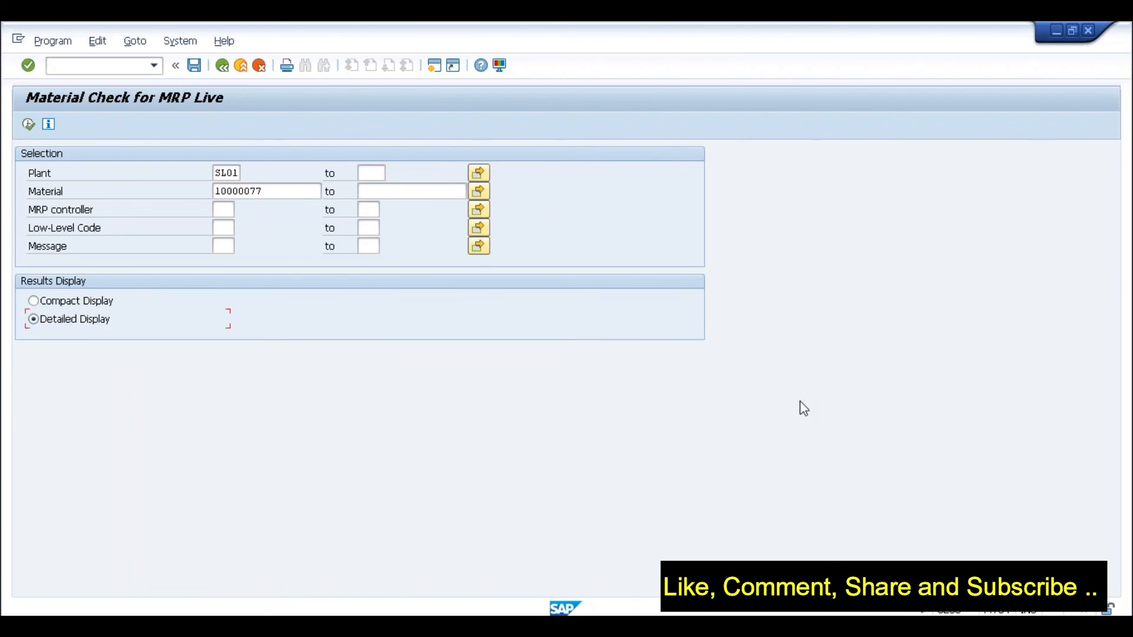
click(264, 188)
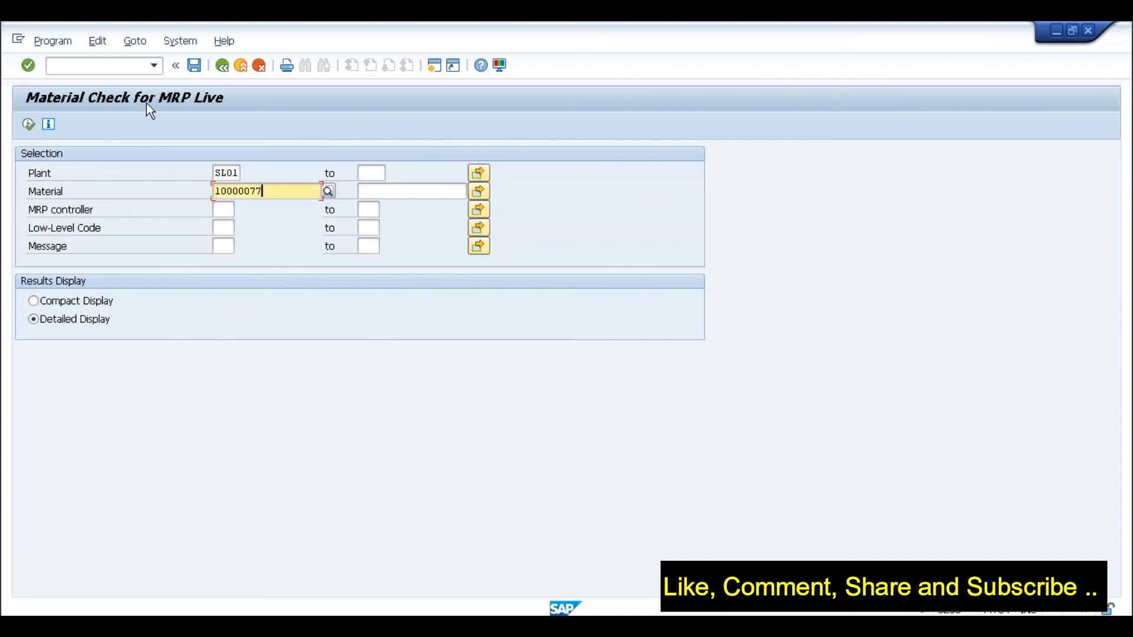
click(28, 124)
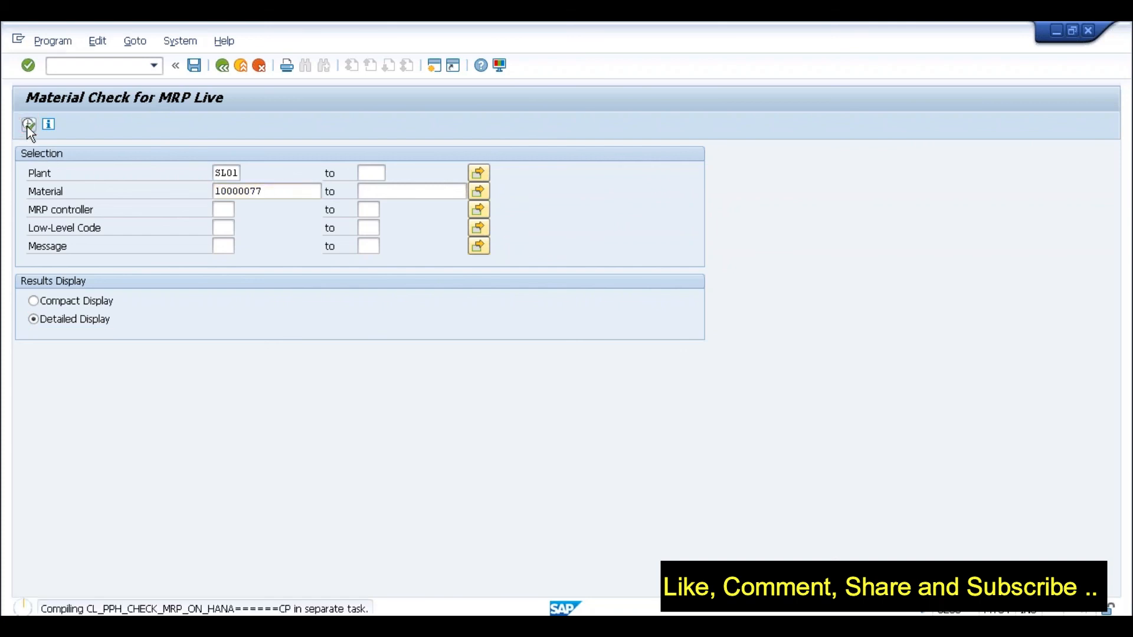